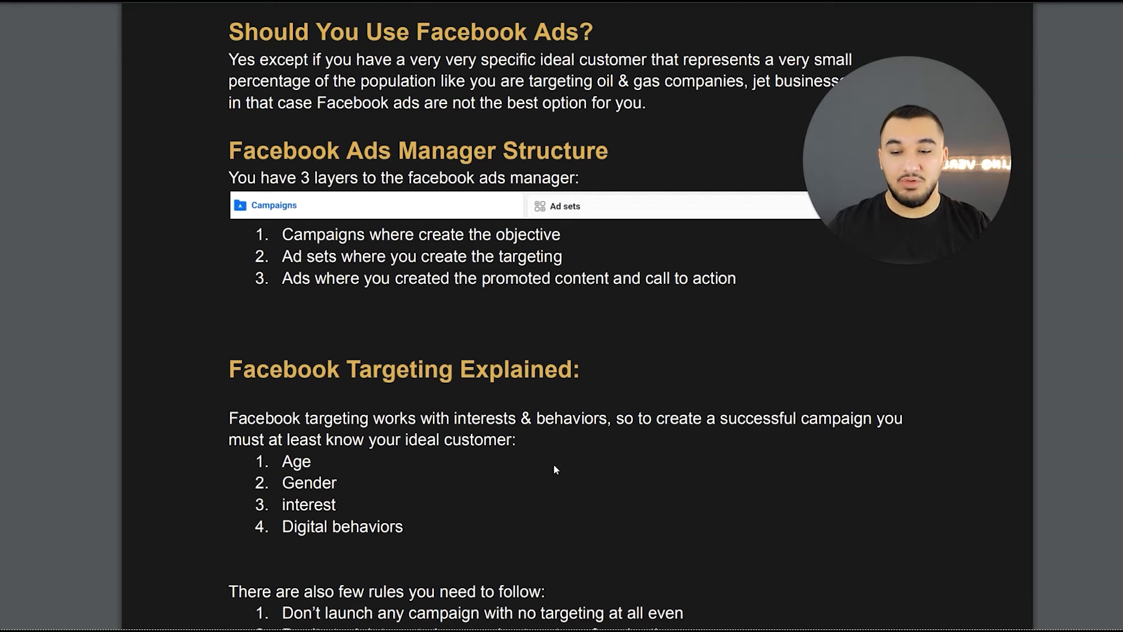
- Read the targeting rules and audience size notes in the Facebook targeting section of the guide
scroll(554, 465, down, 1)
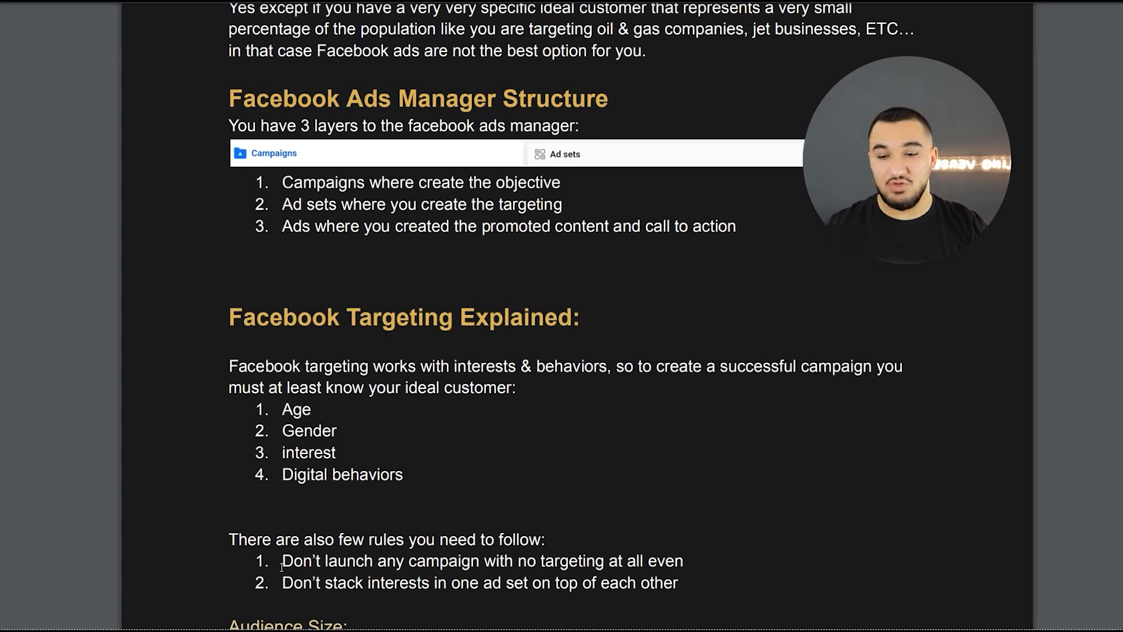
drag(281, 561, 609, 562)
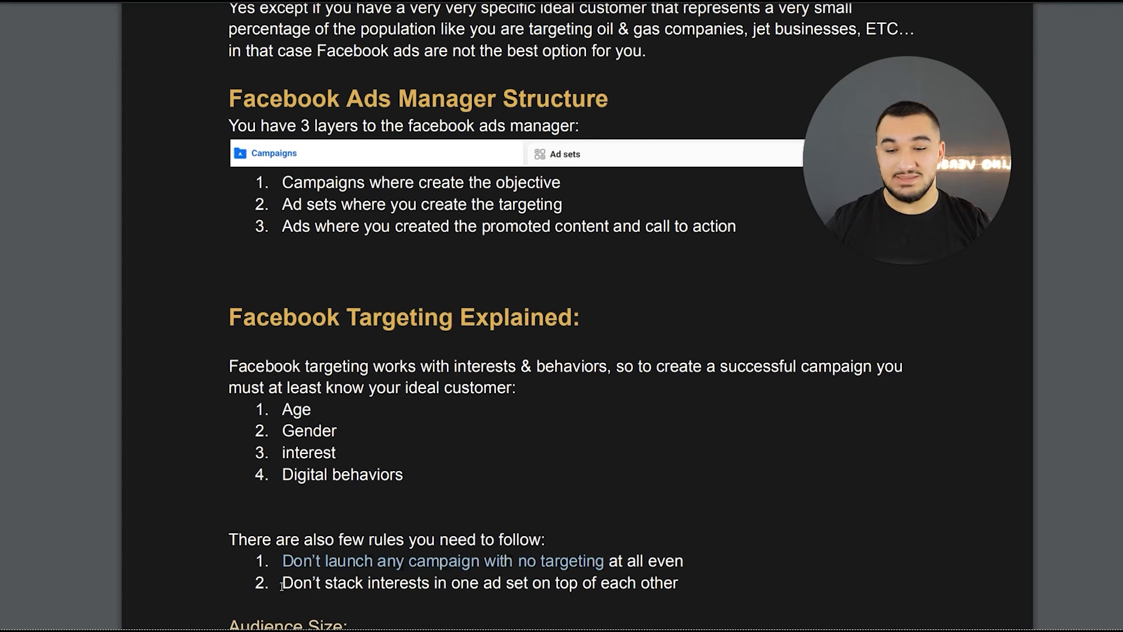
drag(282, 584, 502, 580)
click(557, 578)
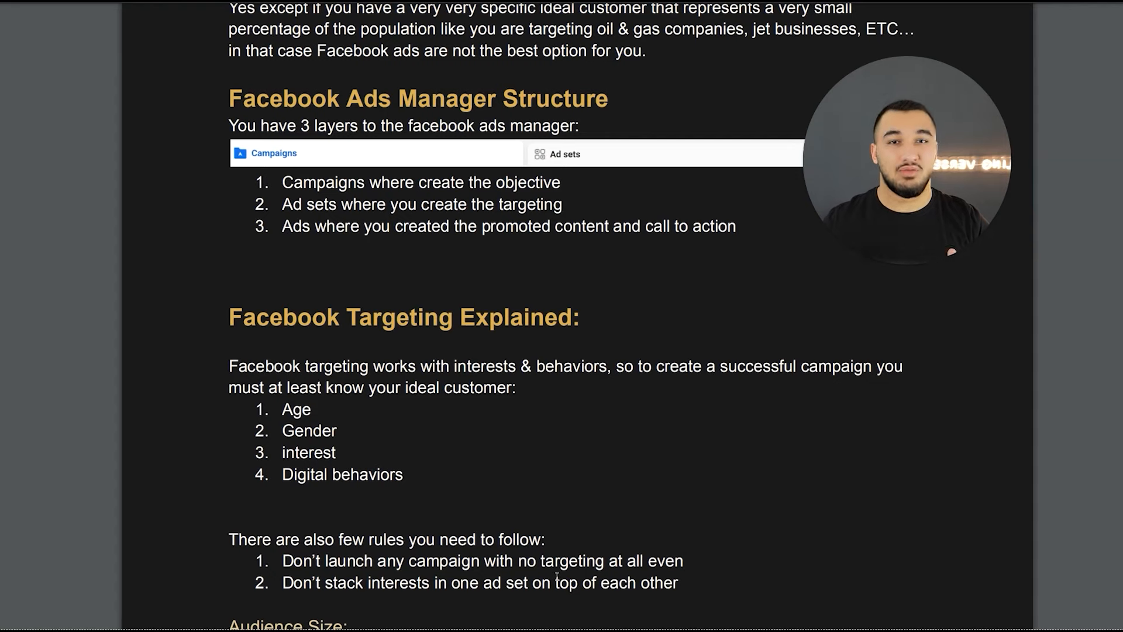
scroll(593, 373, down, 2)
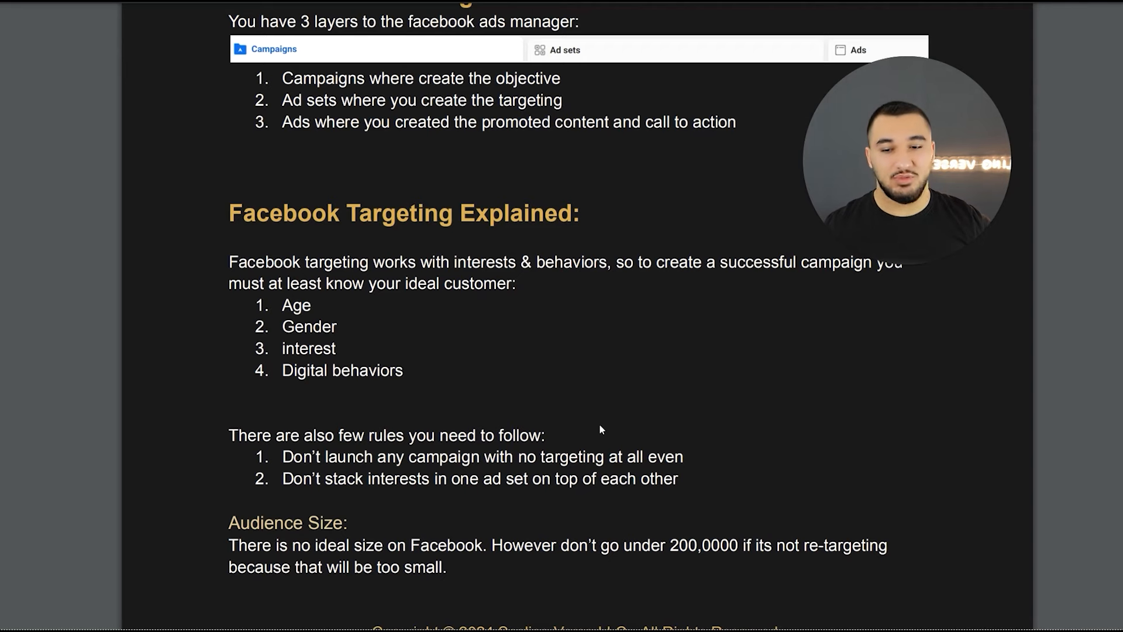
scroll(457, 401, up, 1)
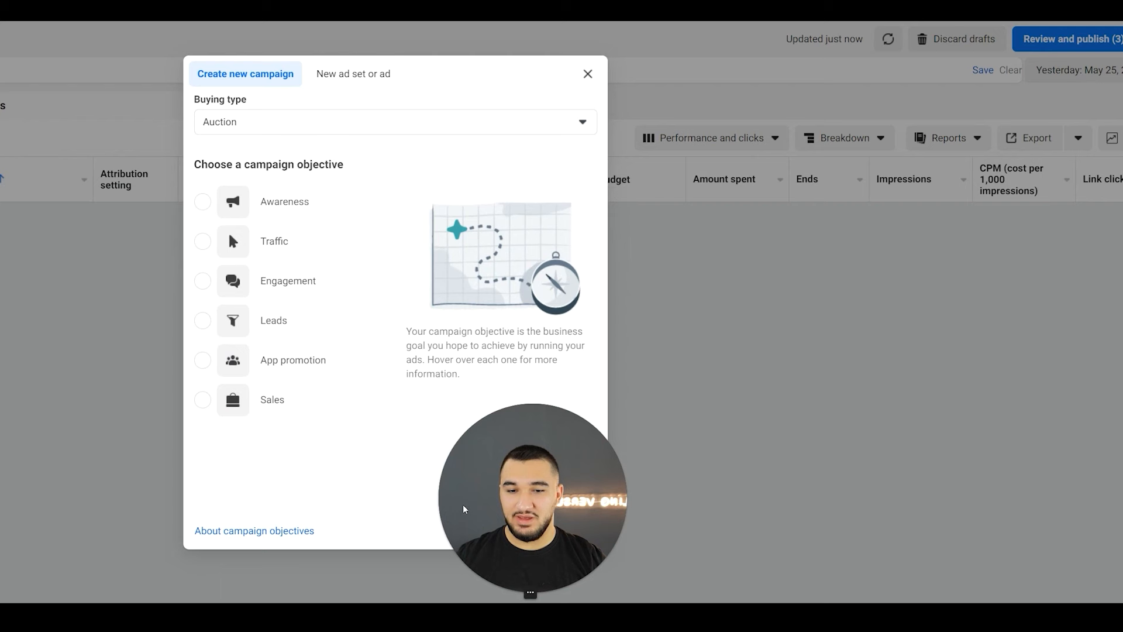
- Switch to Meta Ads Manager and create a new auction campaign with the Leads objective and the manual leads campaign setup
drag(484, 507, 492, 453)
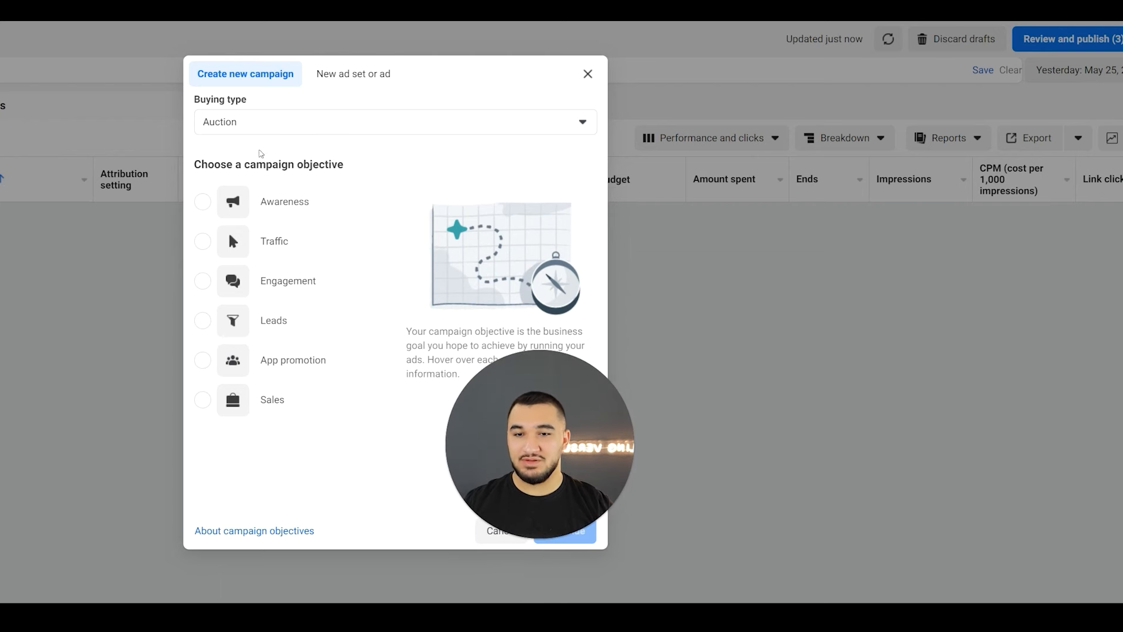
mouse_move(306, 213)
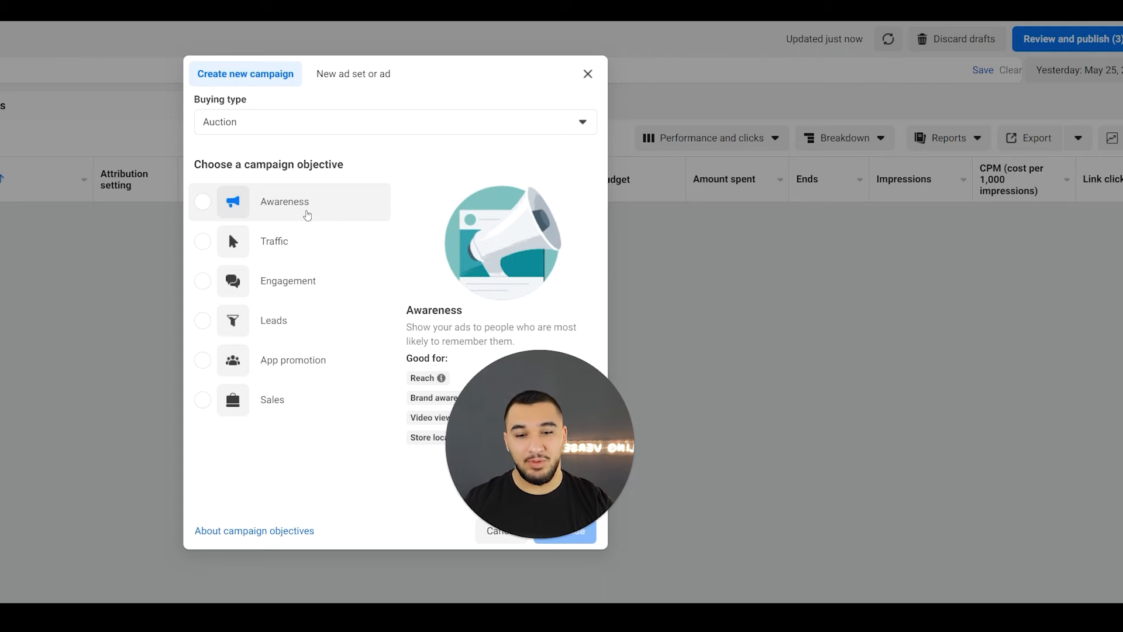
drag(477, 406, 573, 411)
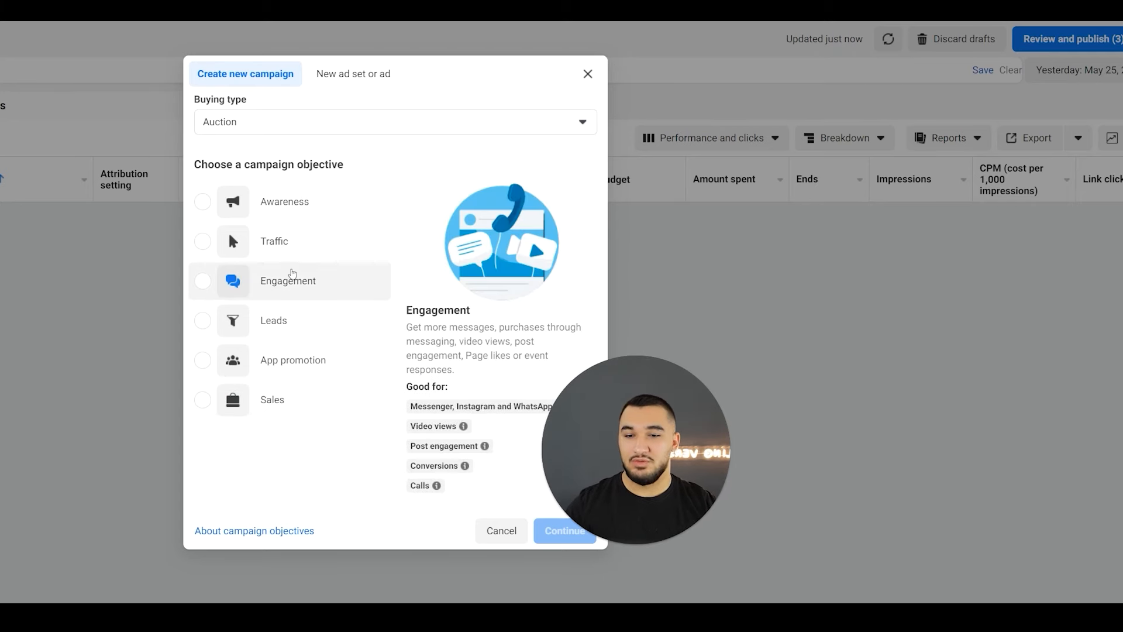
click(302, 323)
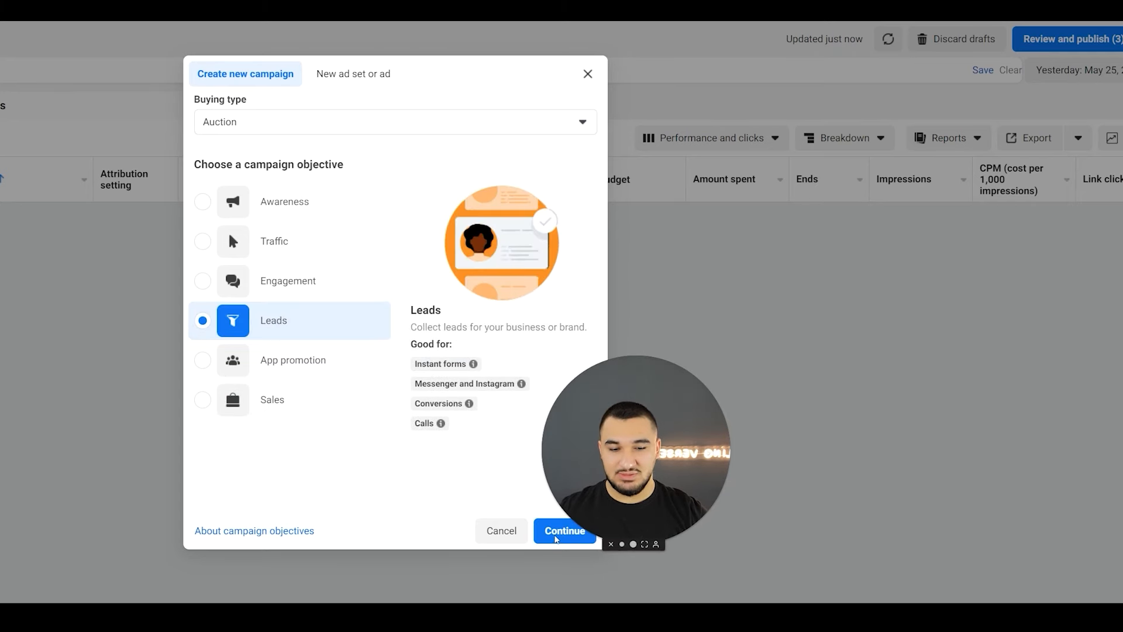
click(555, 536)
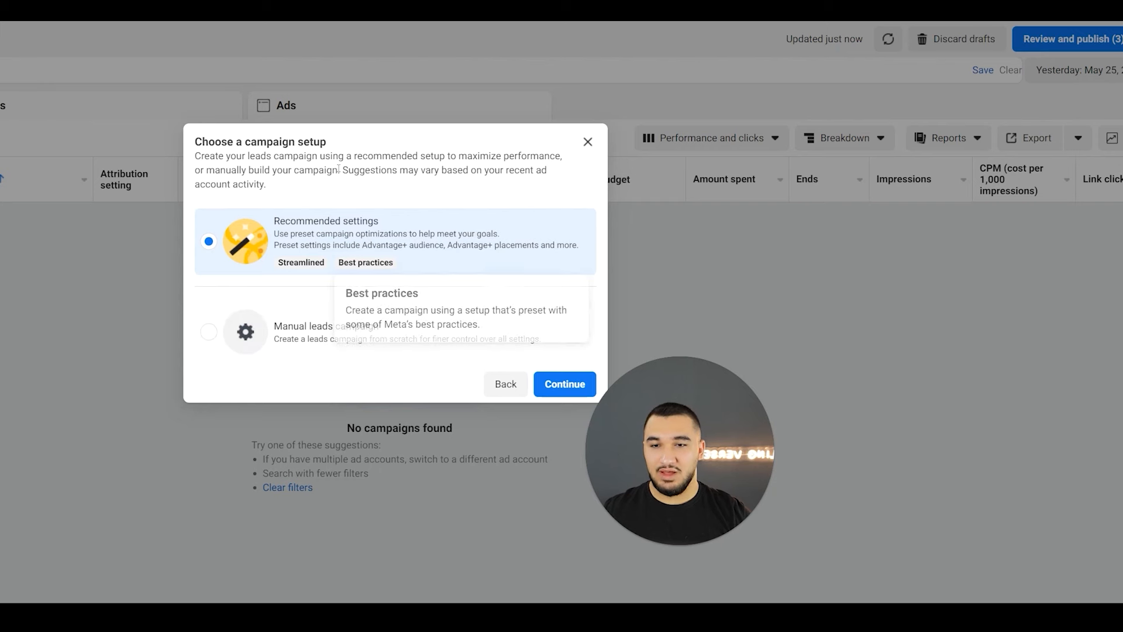
click(320, 355)
click(568, 388)
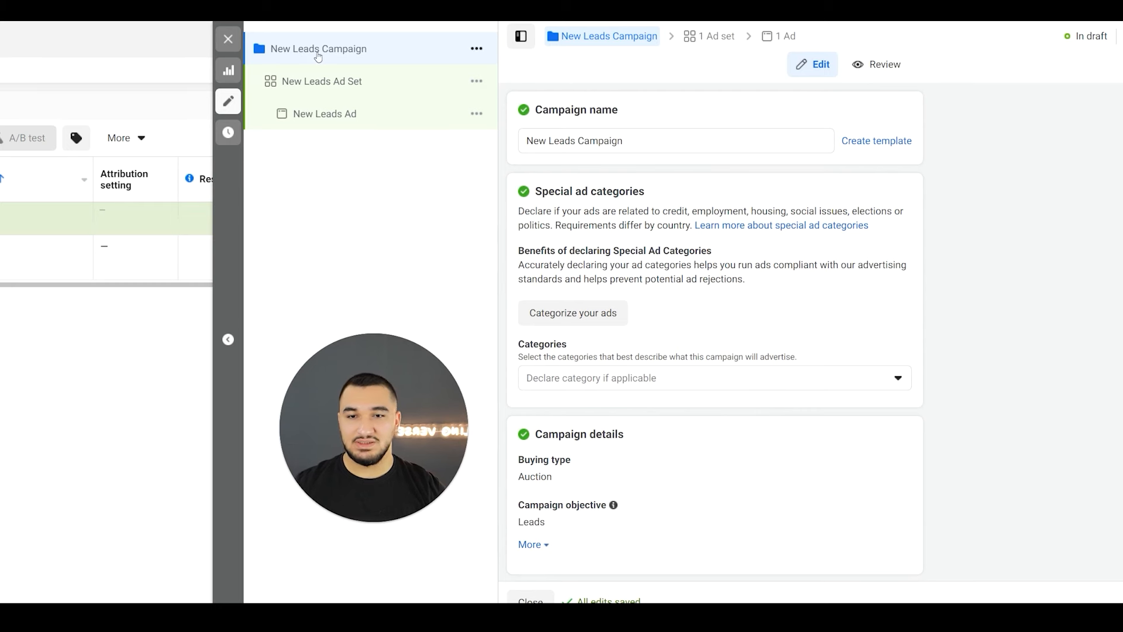
- View the new ad set and ad levels and turn on Advantage campaign budget for the New Leads Campaign
click(312, 80)
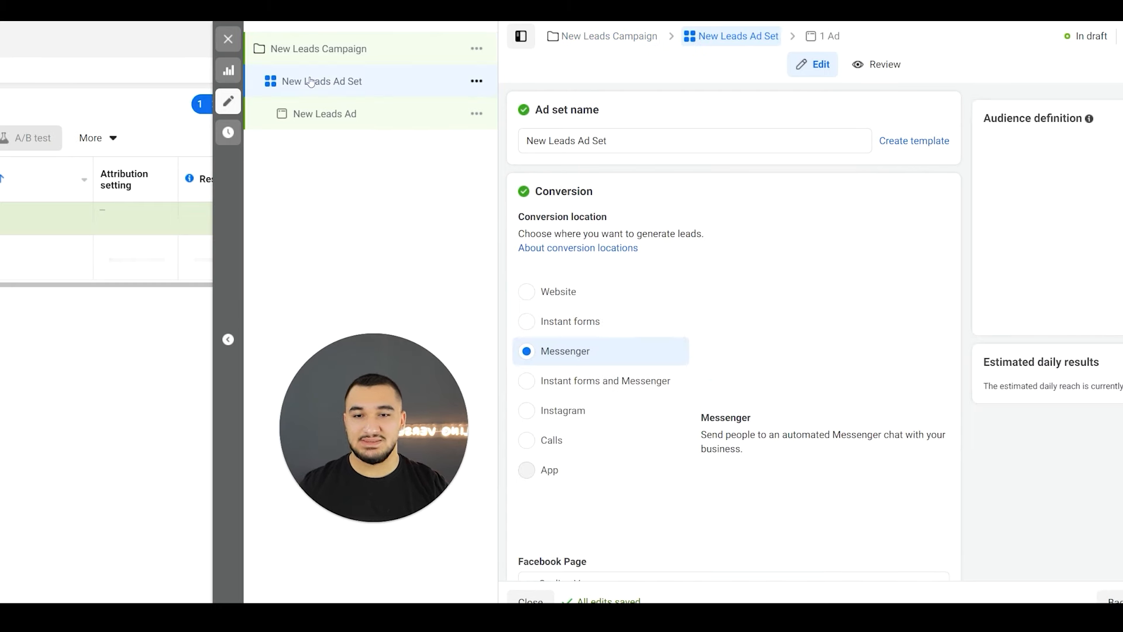
click(325, 117)
click(322, 48)
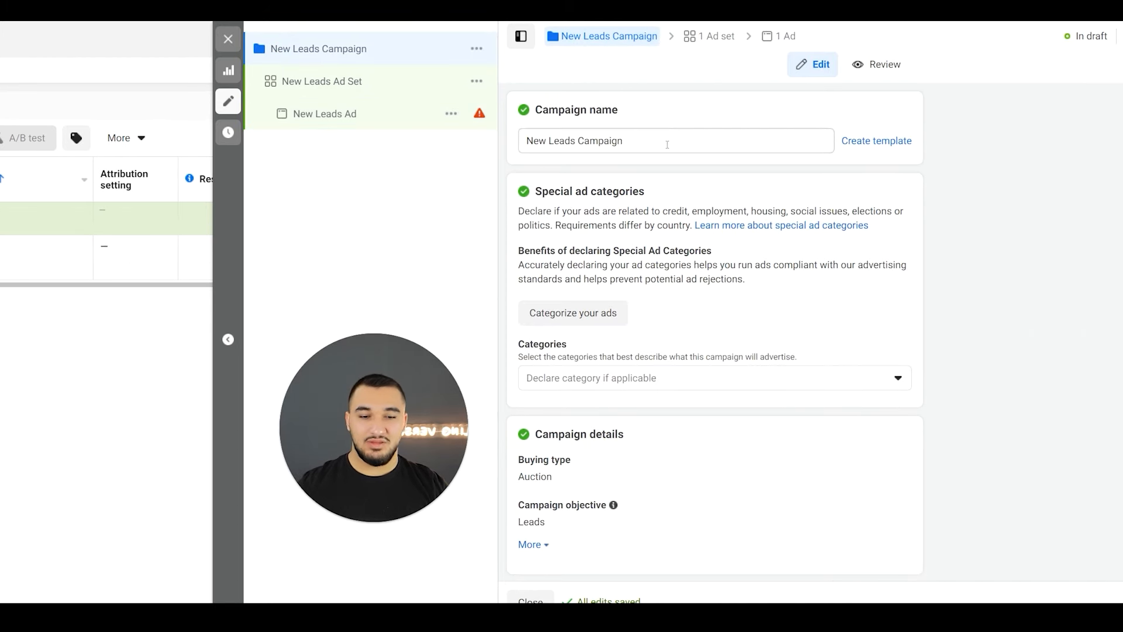
scroll(666, 144, down, 4)
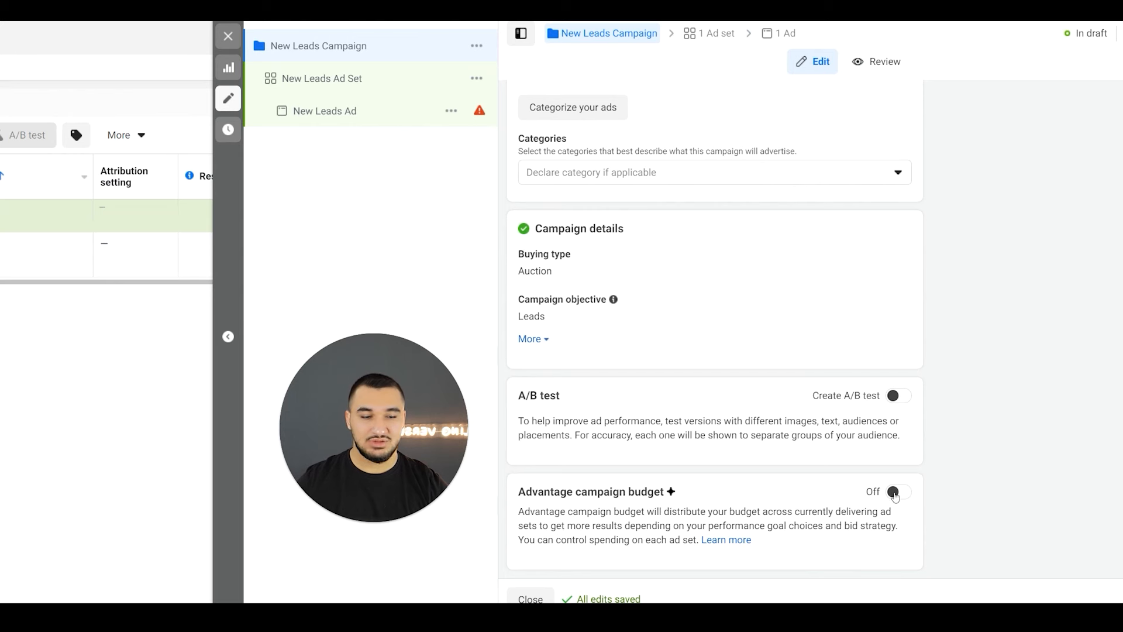
click(898, 491)
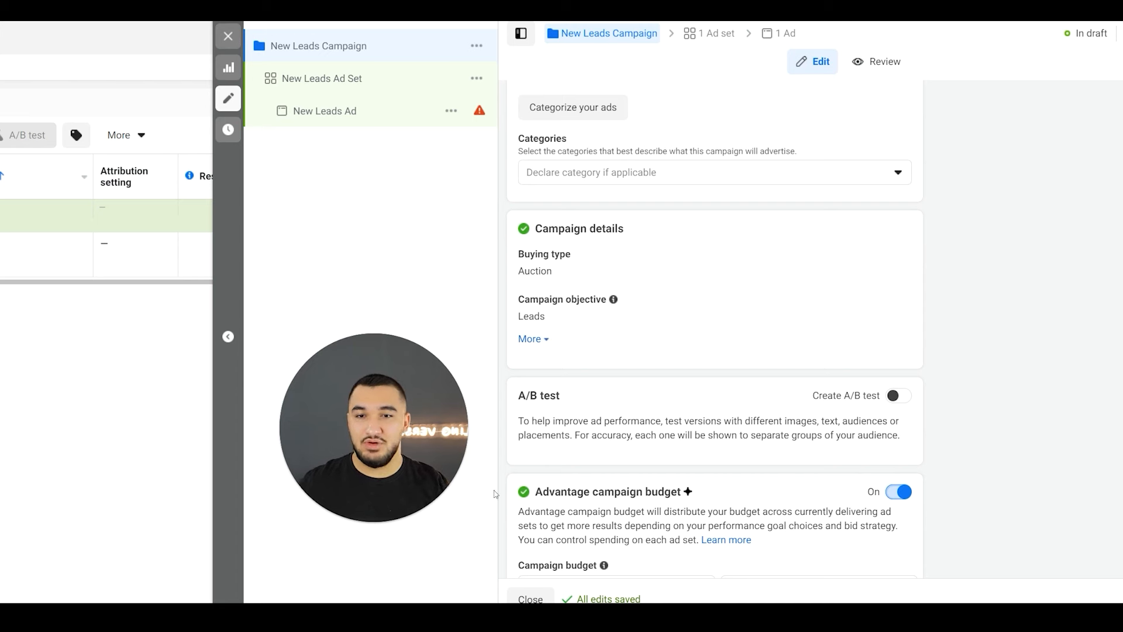
- Set the New Leads Ad Set's conversion location to Instant forms
click(348, 91)
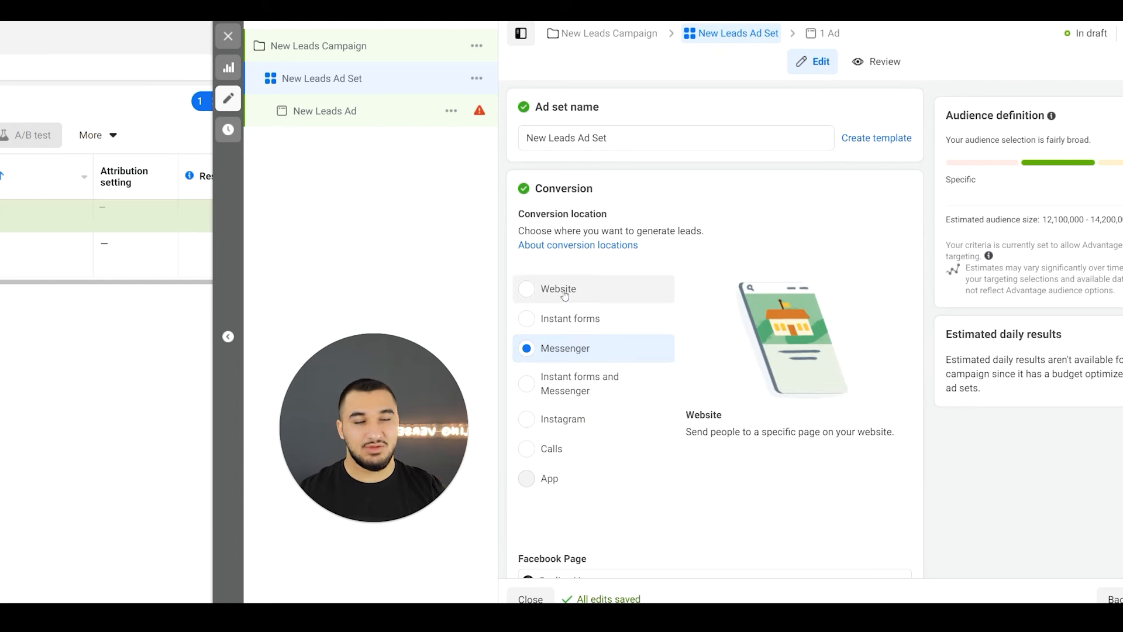
click(562, 331)
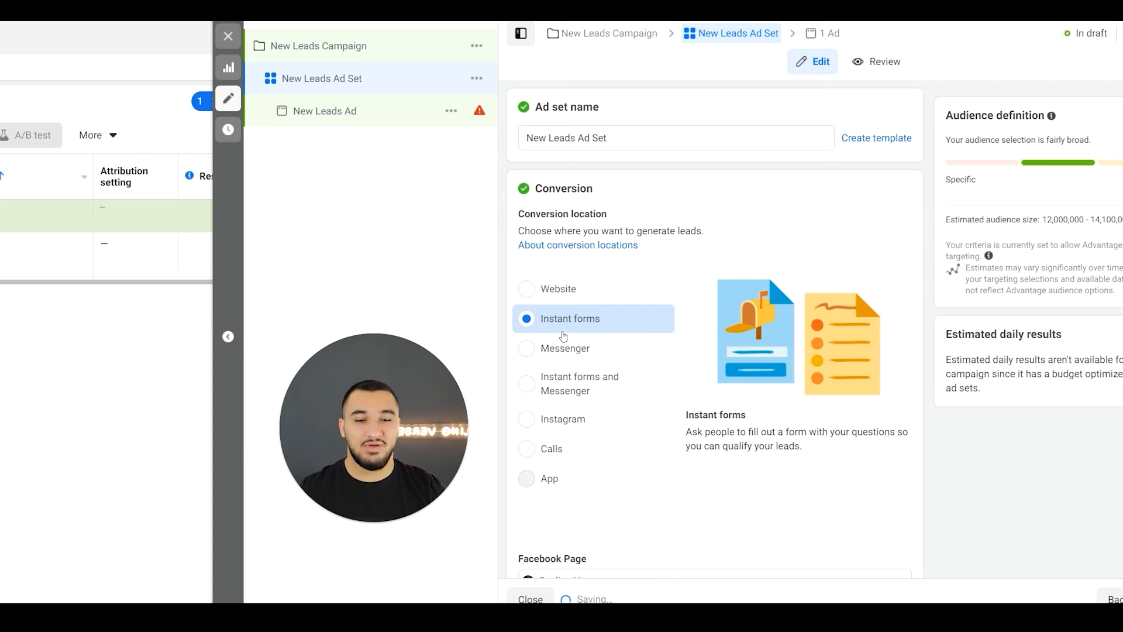
click(565, 349)
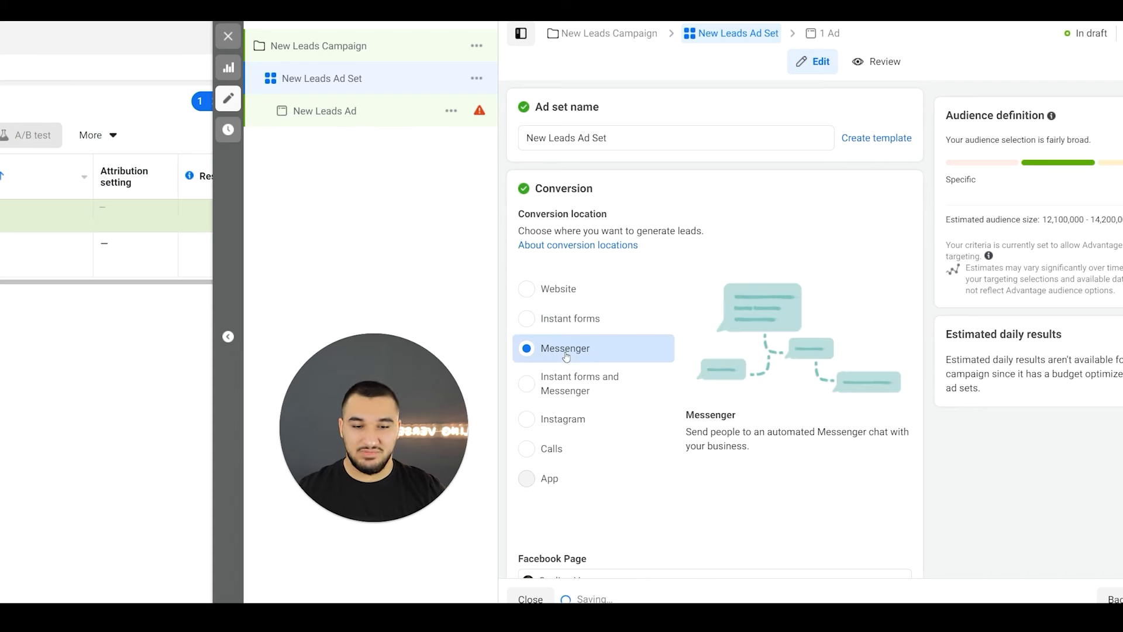
click(566, 391)
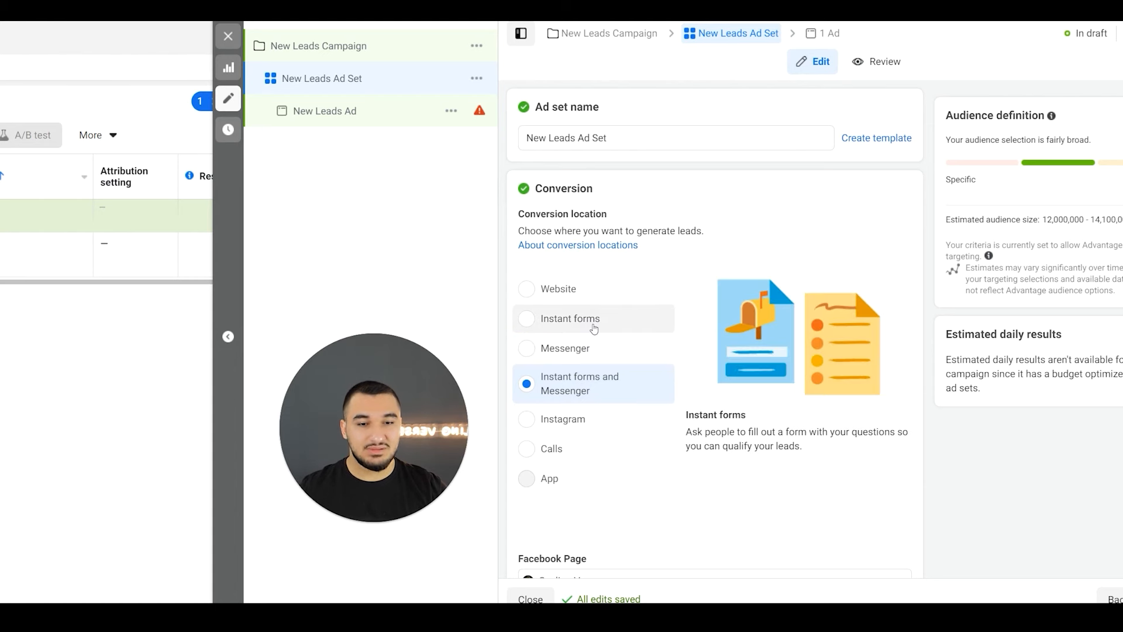
click(586, 299)
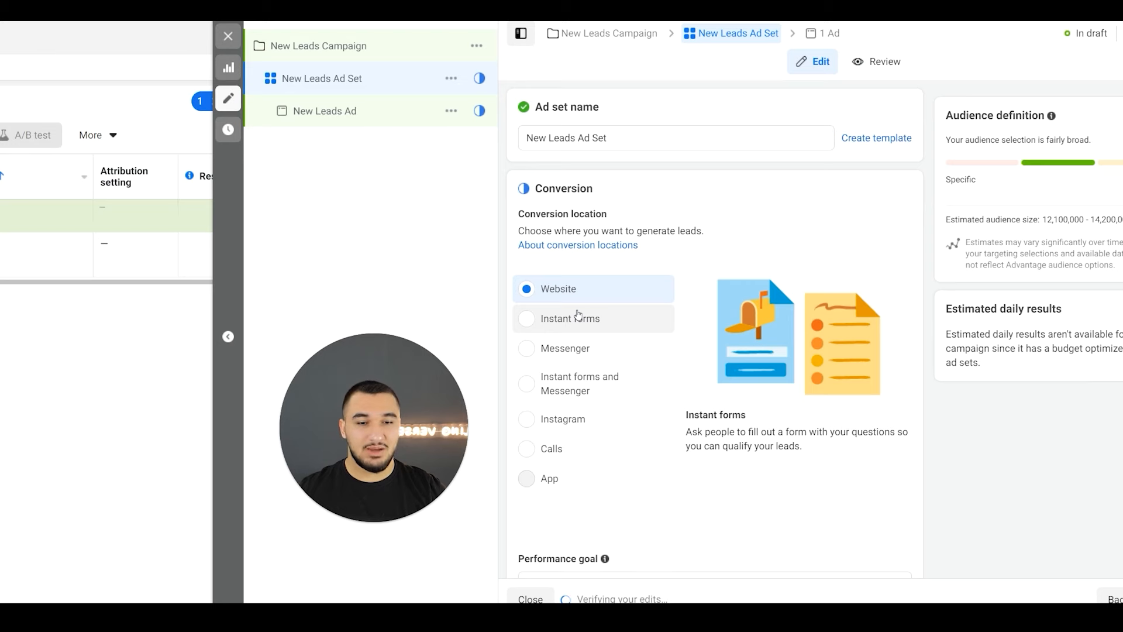
click(579, 316)
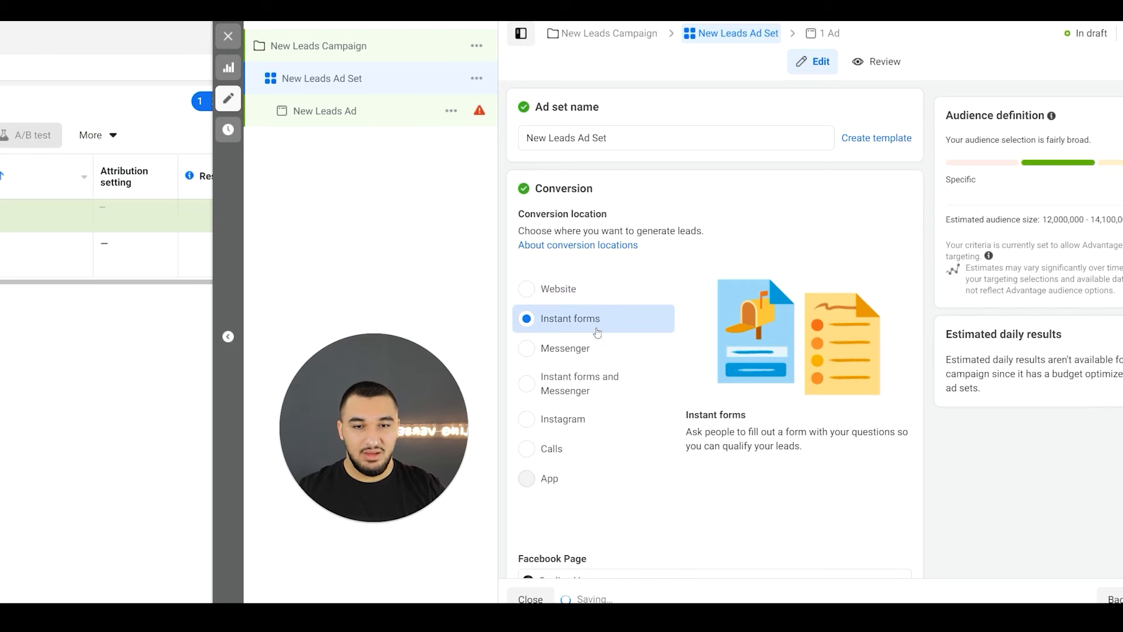
- Expand the ad set's audience controls and switch from Advantage+ audience to the original audience options
scroll(606, 319, down, 15)
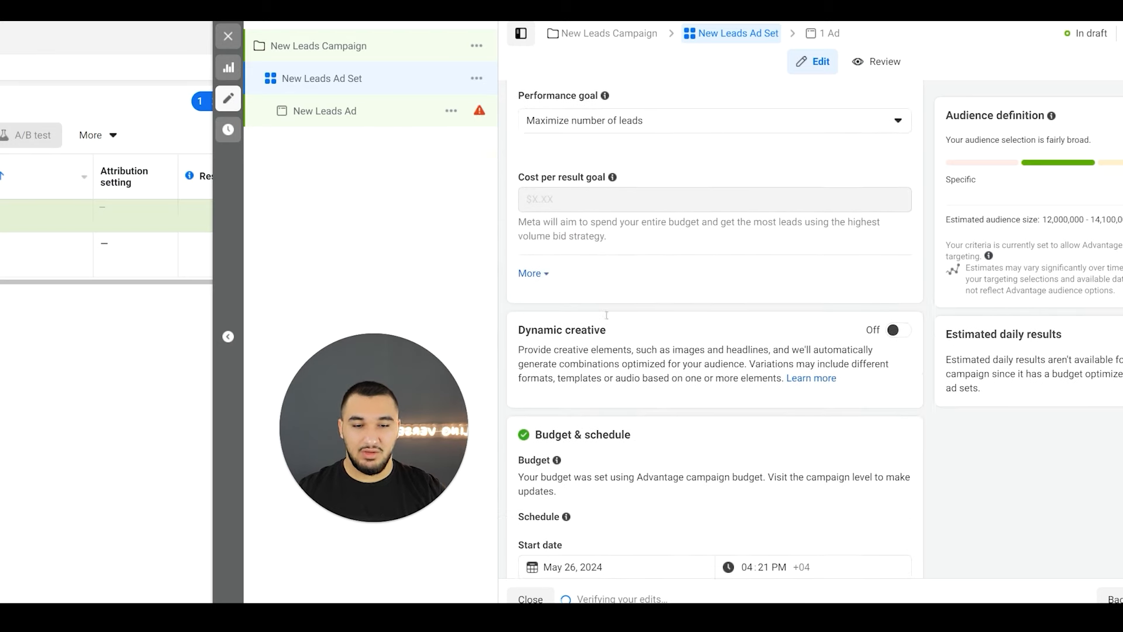
scroll(606, 316, down, 9)
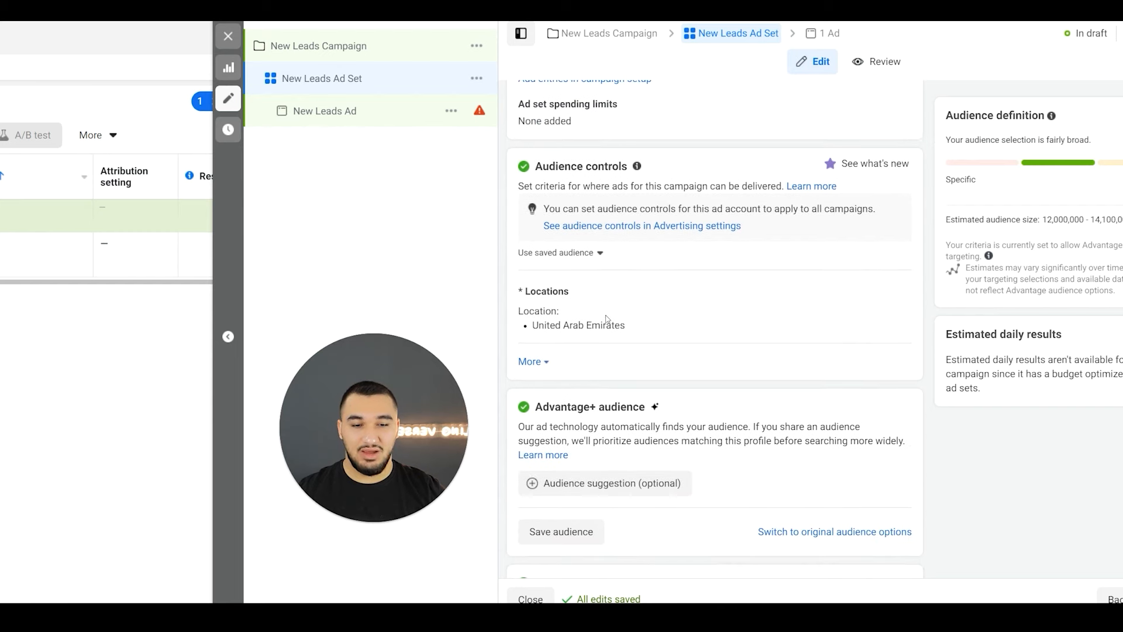
click(533, 361)
scroll(556, 344, down, 3)
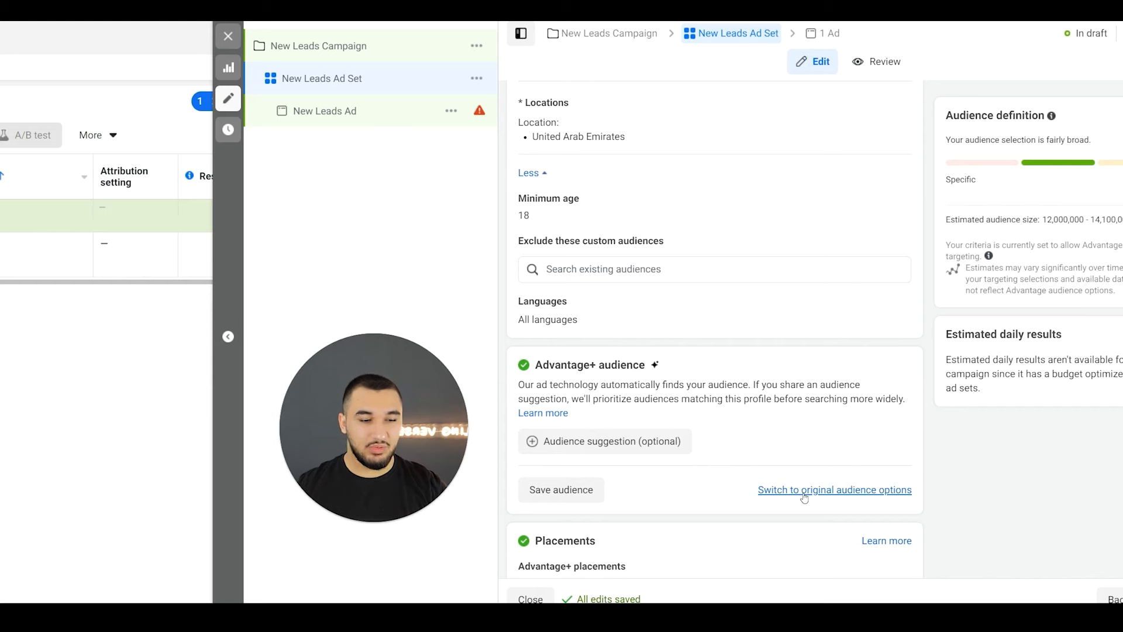
click(803, 493)
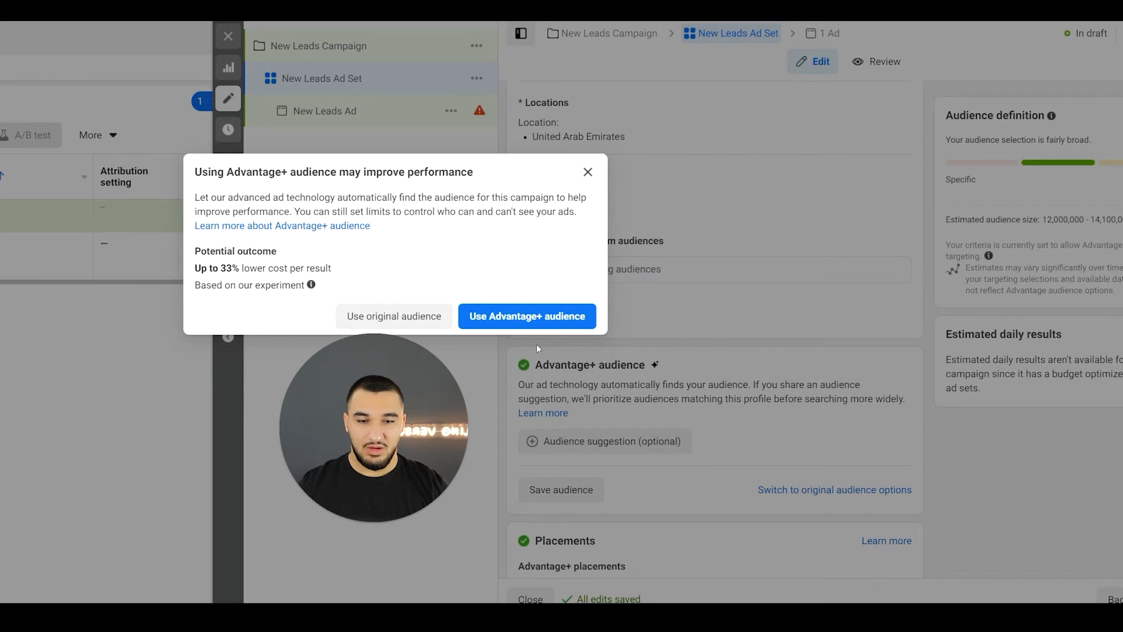
click(413, 313)
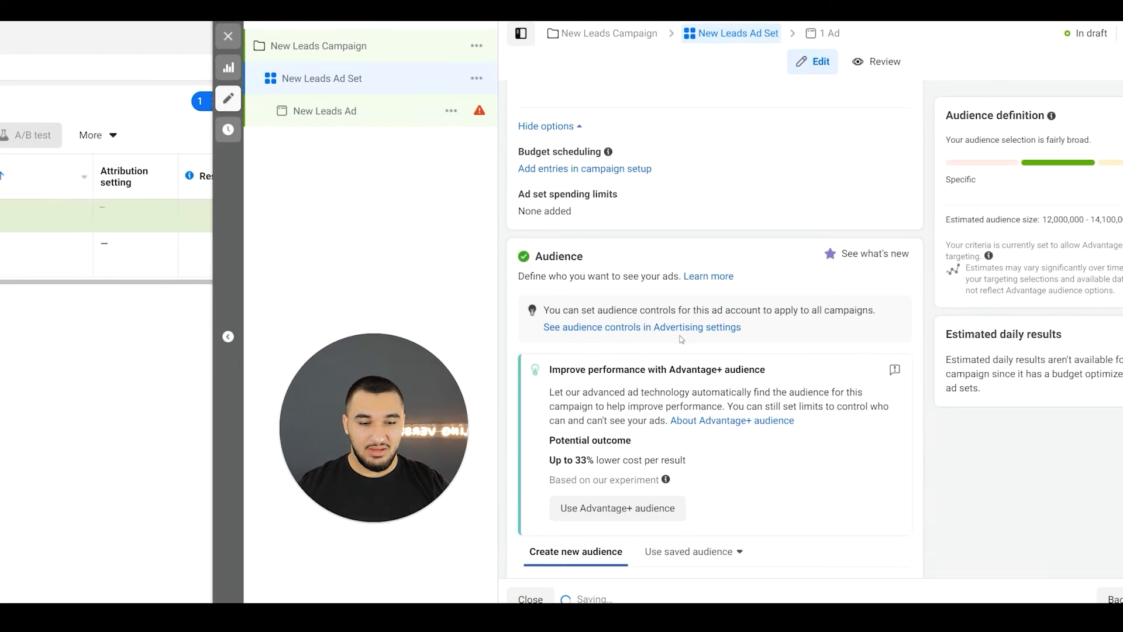
- Replace the United Arab Emirates with the country United States as the audience location
scroll(681, 339, down, 7)
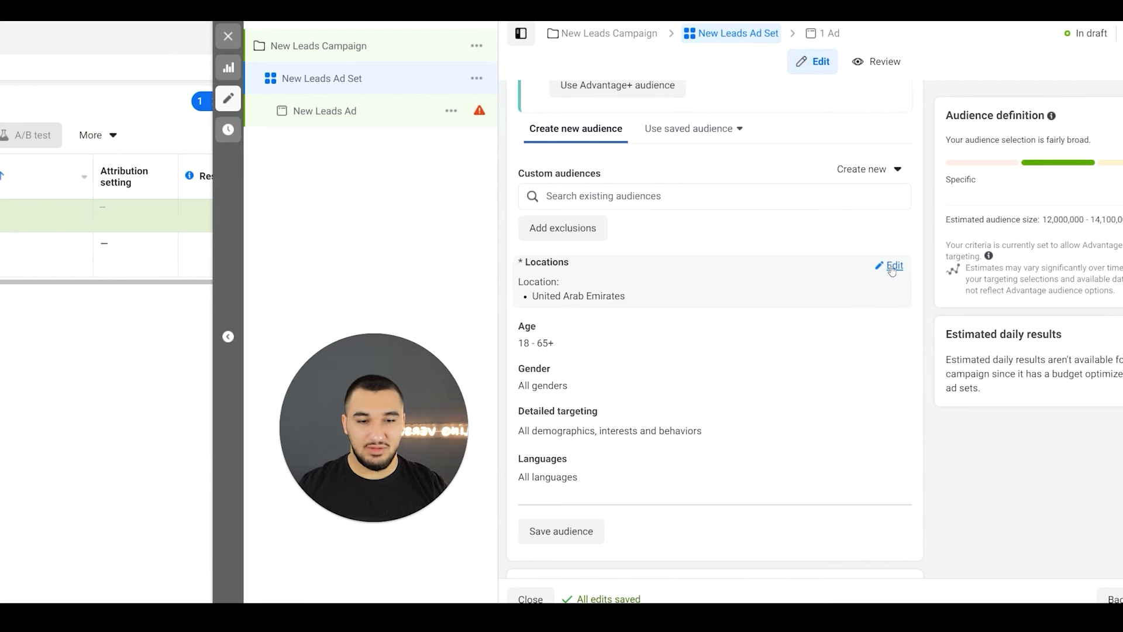
click(892, 267)
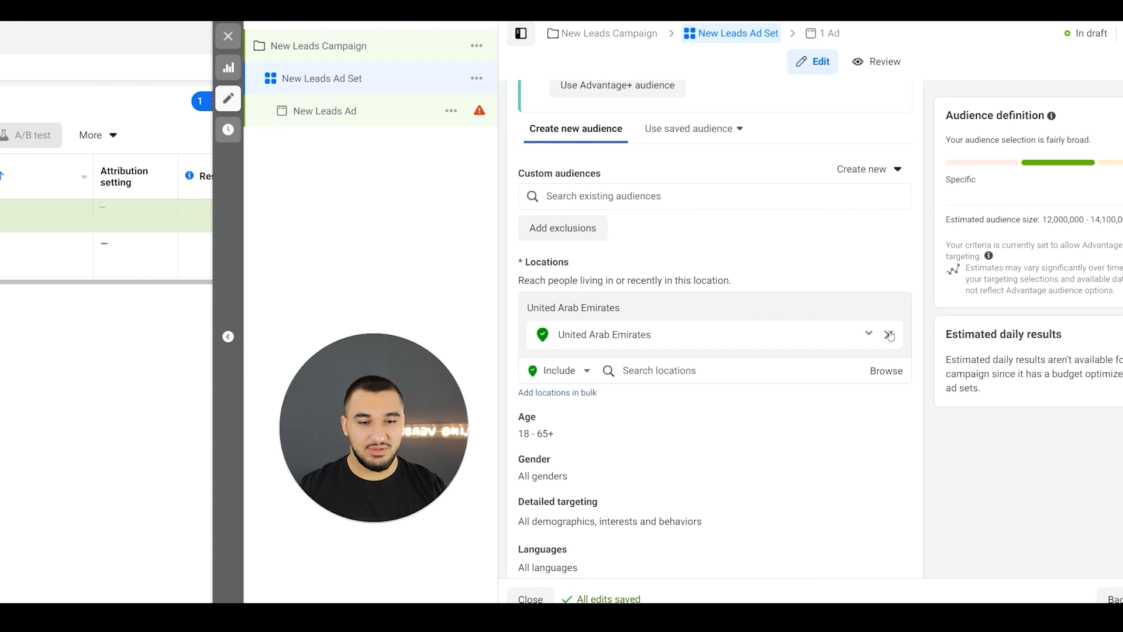
click(889, 334)
click(693, 343)
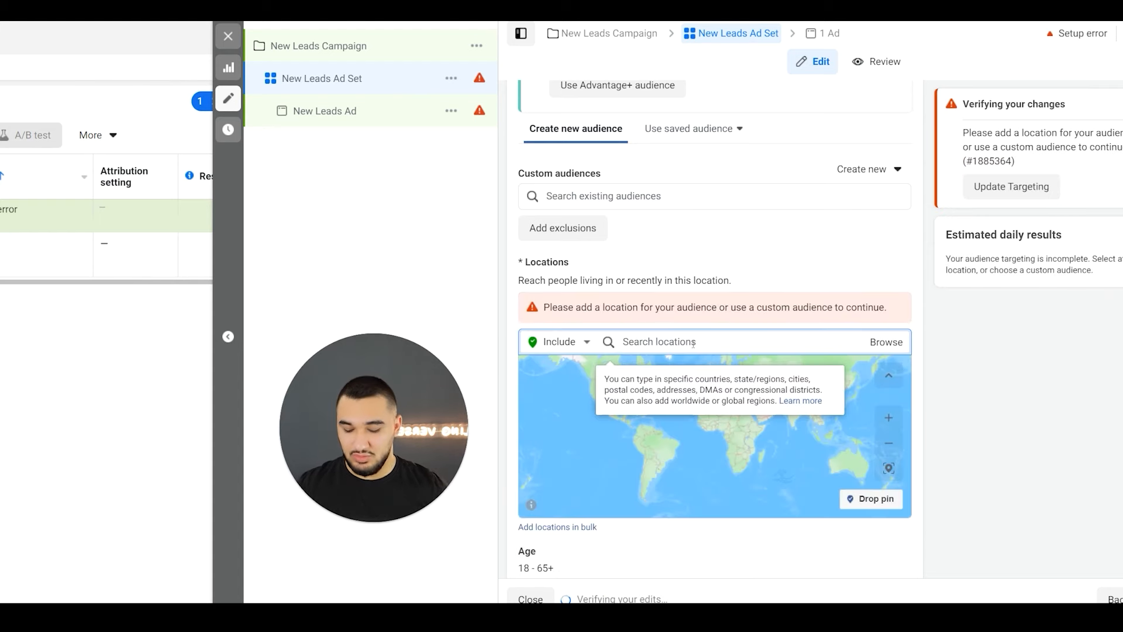
text(UNited States)
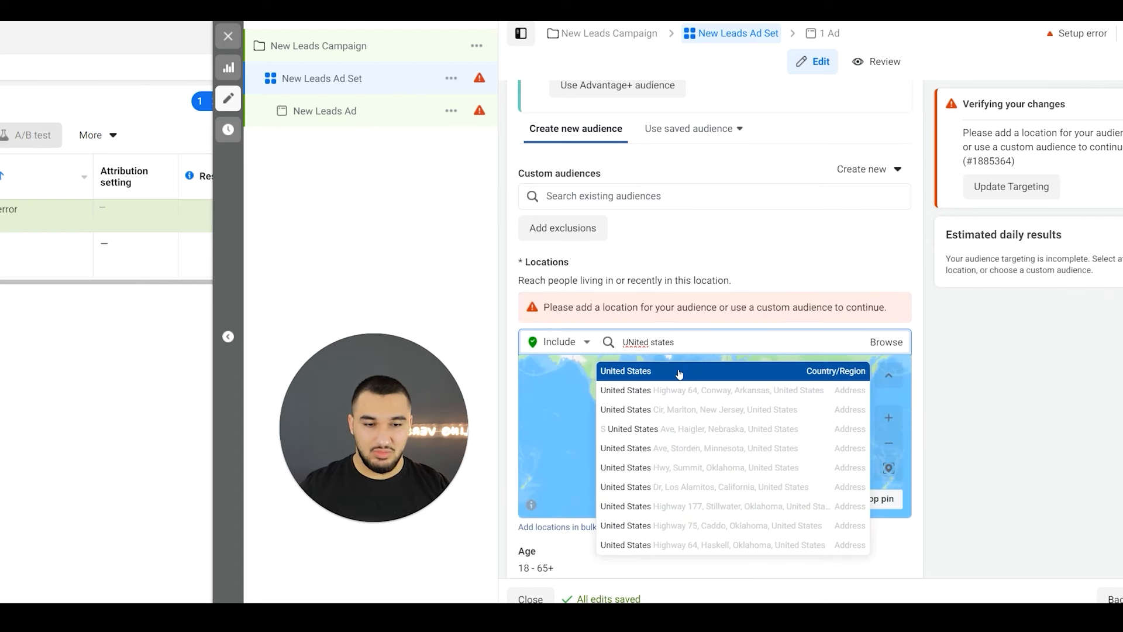
click(677, 371)
- Set the audience's age range to 30–55 and open the gender options
scroll(670, 301, down, 2)
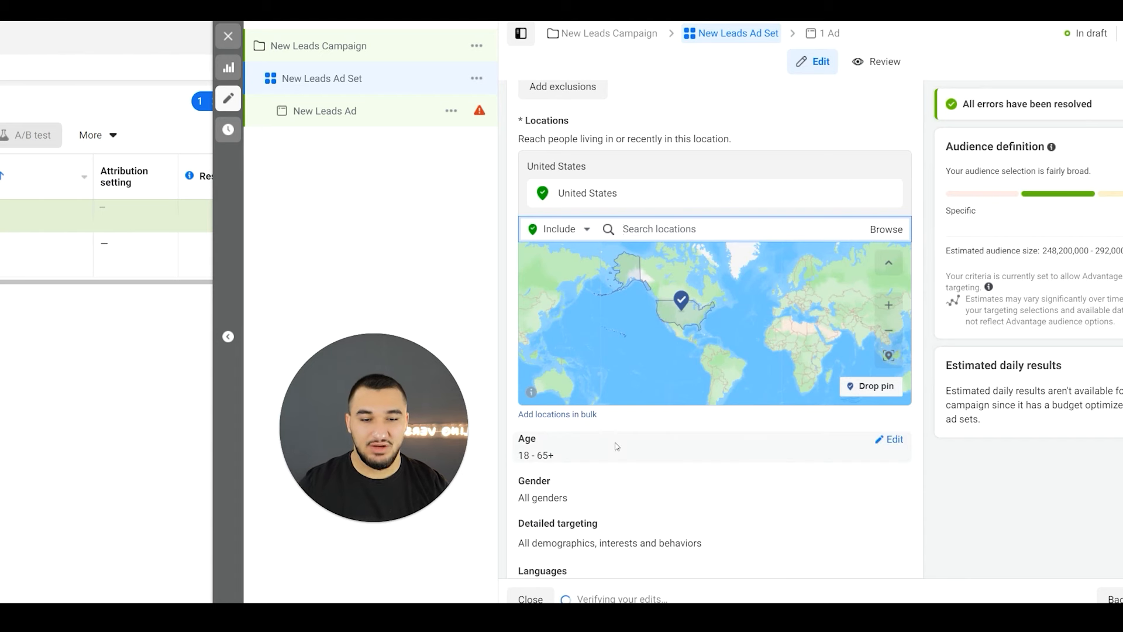
click(890, 440)
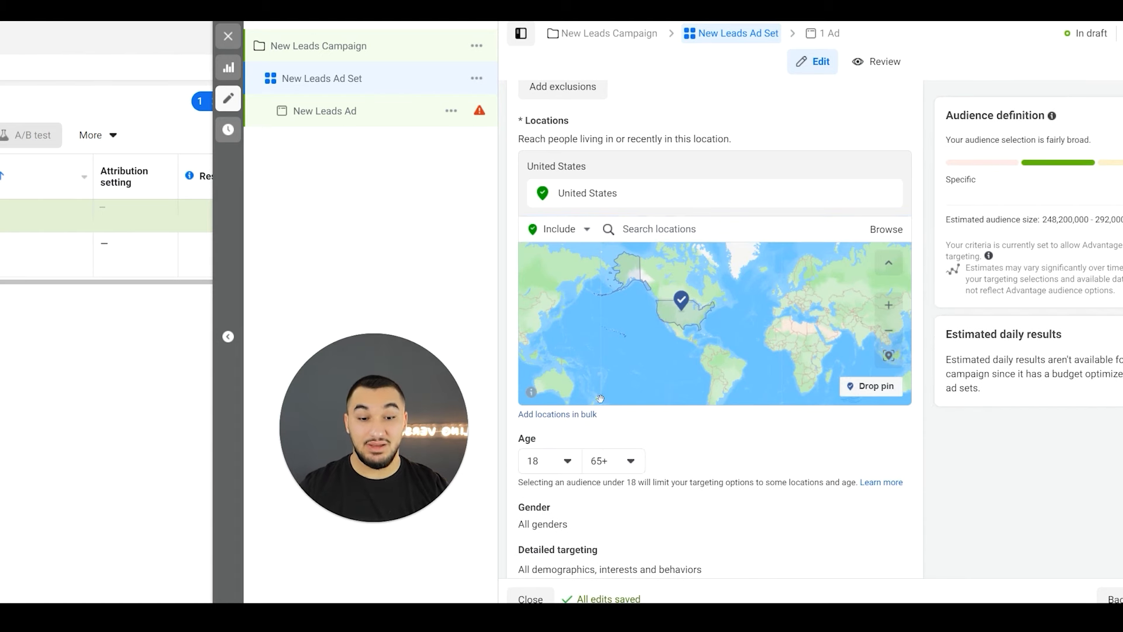
scroll(544, 406, down, 2)
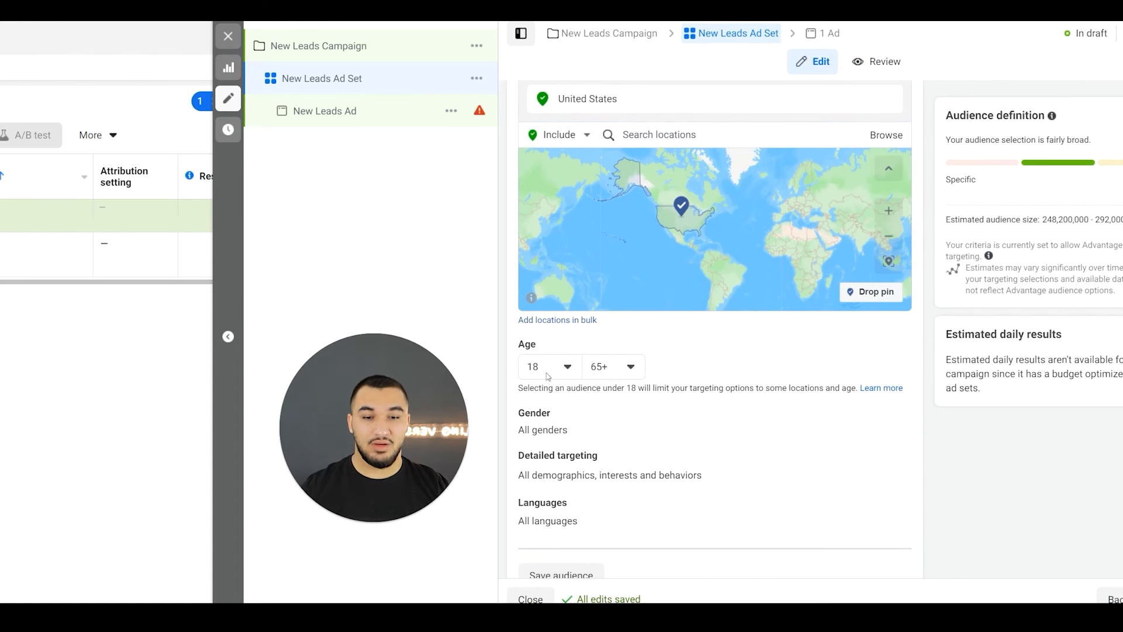
click(548, 374)
scroll(567, 444, down, 5)
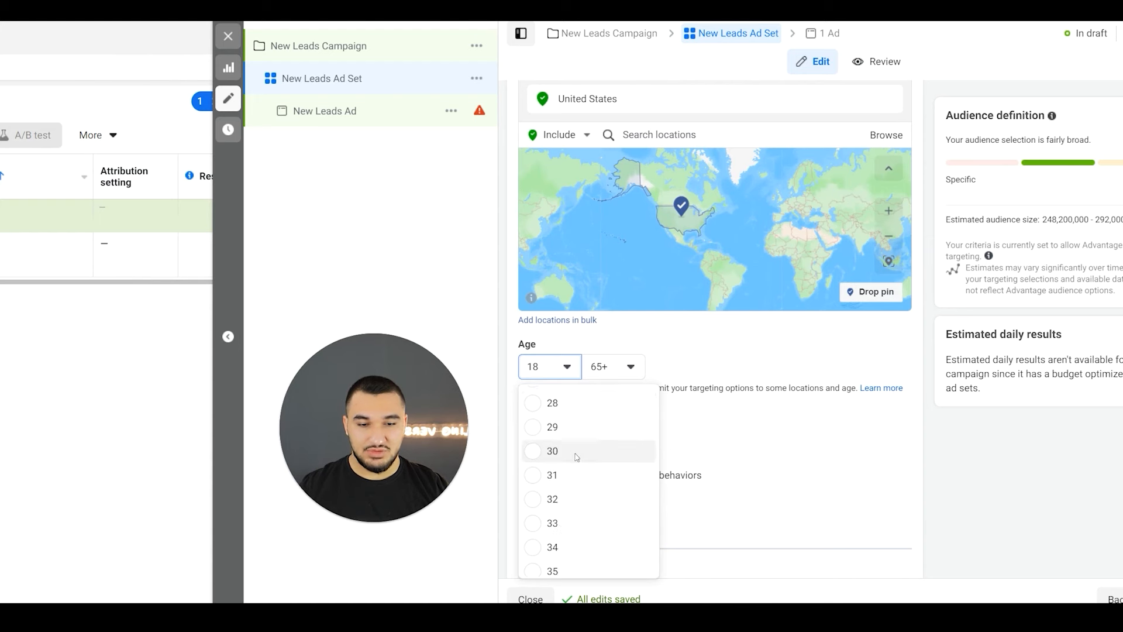
click(576, 451)
click(614, 366)
scroll(634, 481, up, 1)
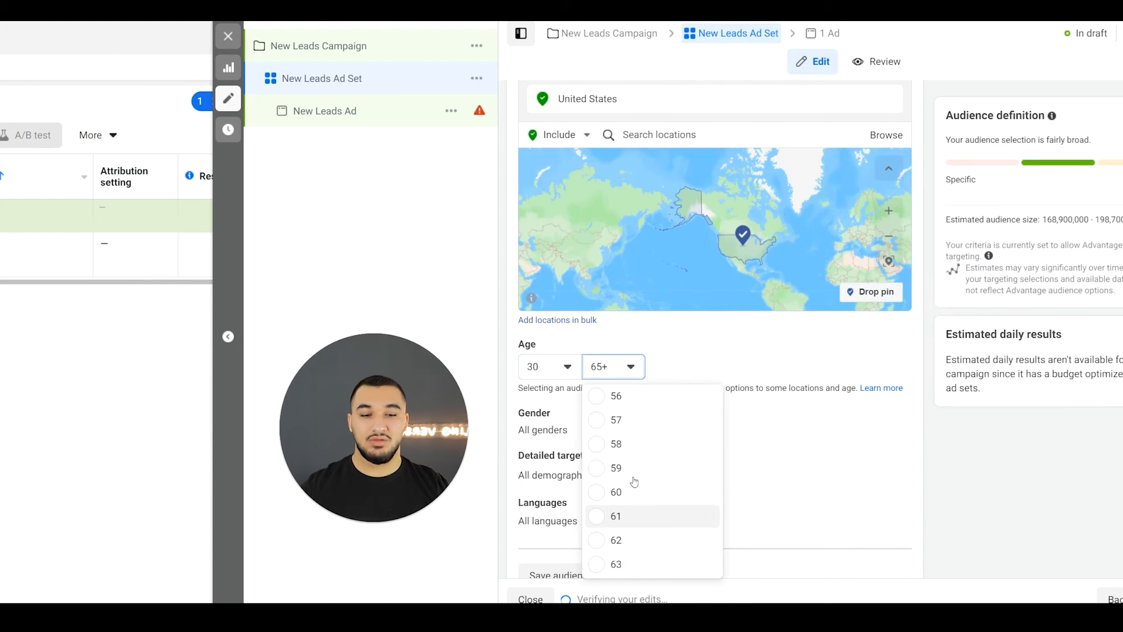
scroll(634, 481, up, 1)
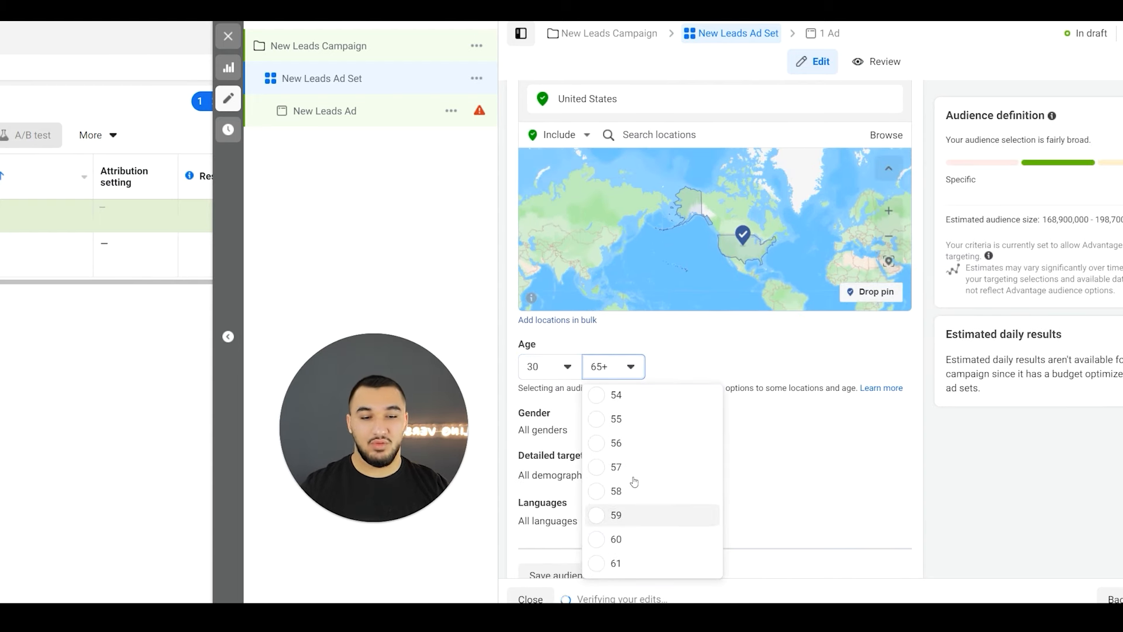
click(641, 418)
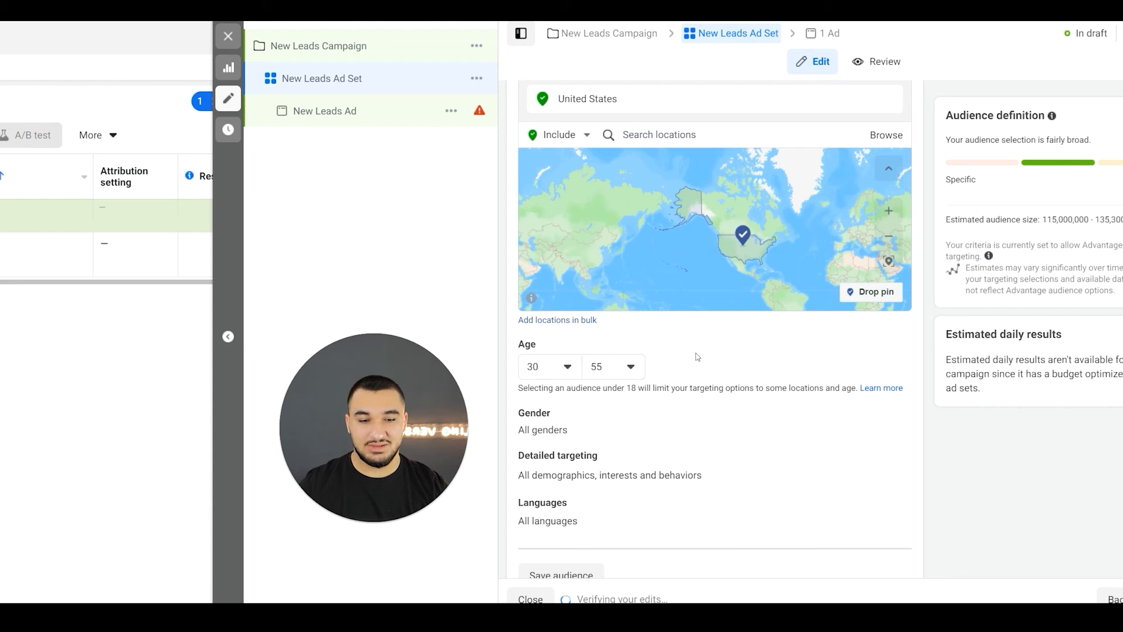
click(557, 414)
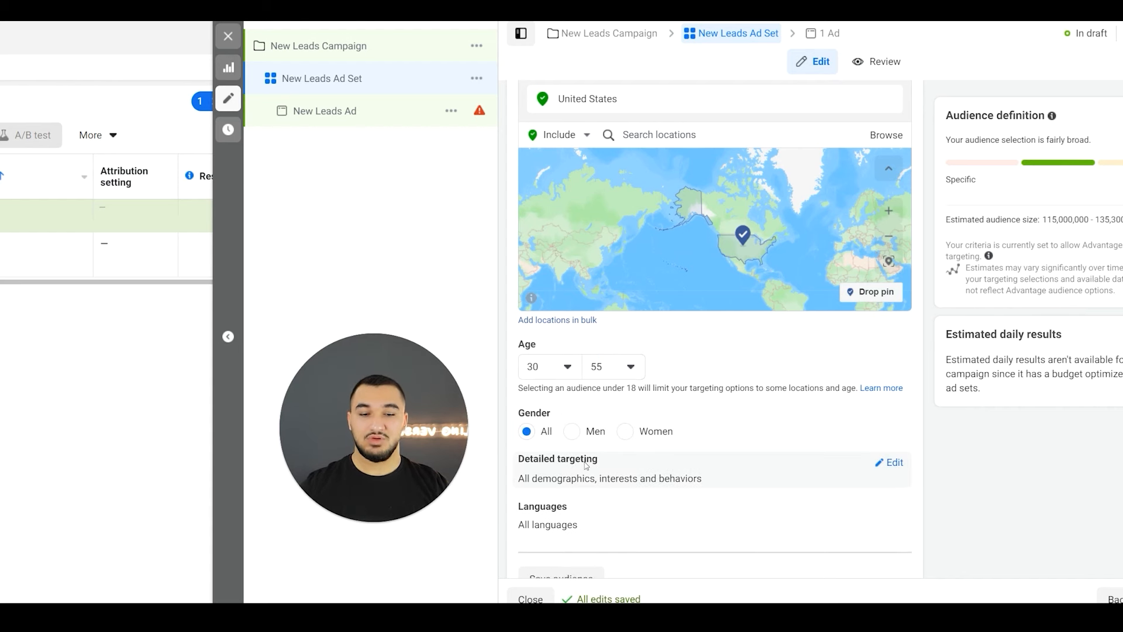
- Add the digital-activities behavior New Active Business (< 6 months) to the included detailed targeting
scroll(586, 465, down, 1)
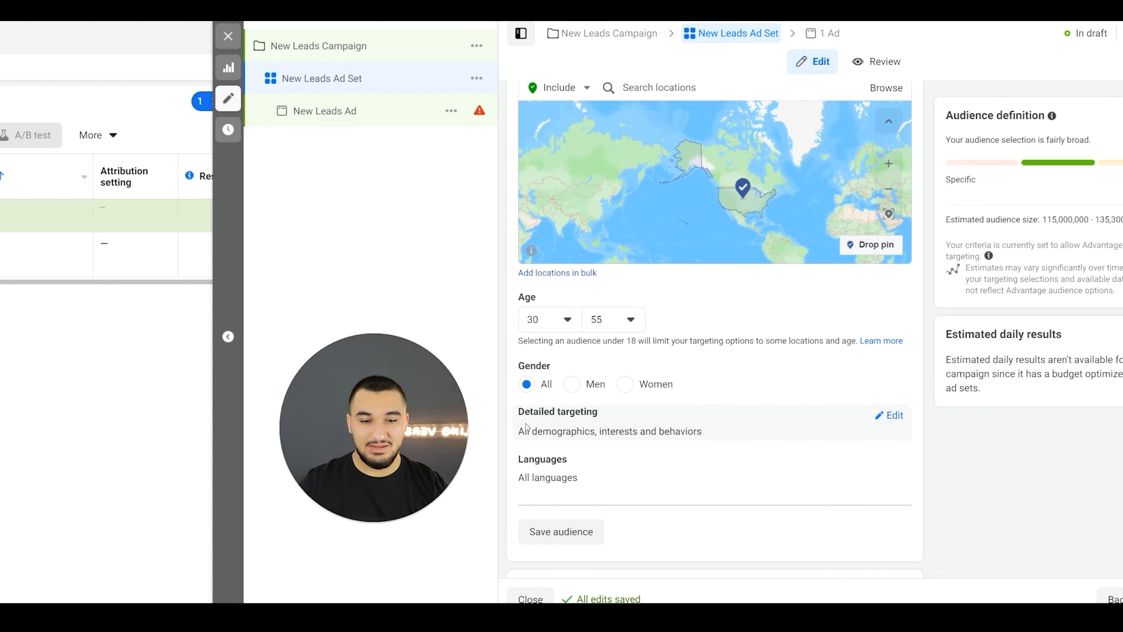
click(894, 416)
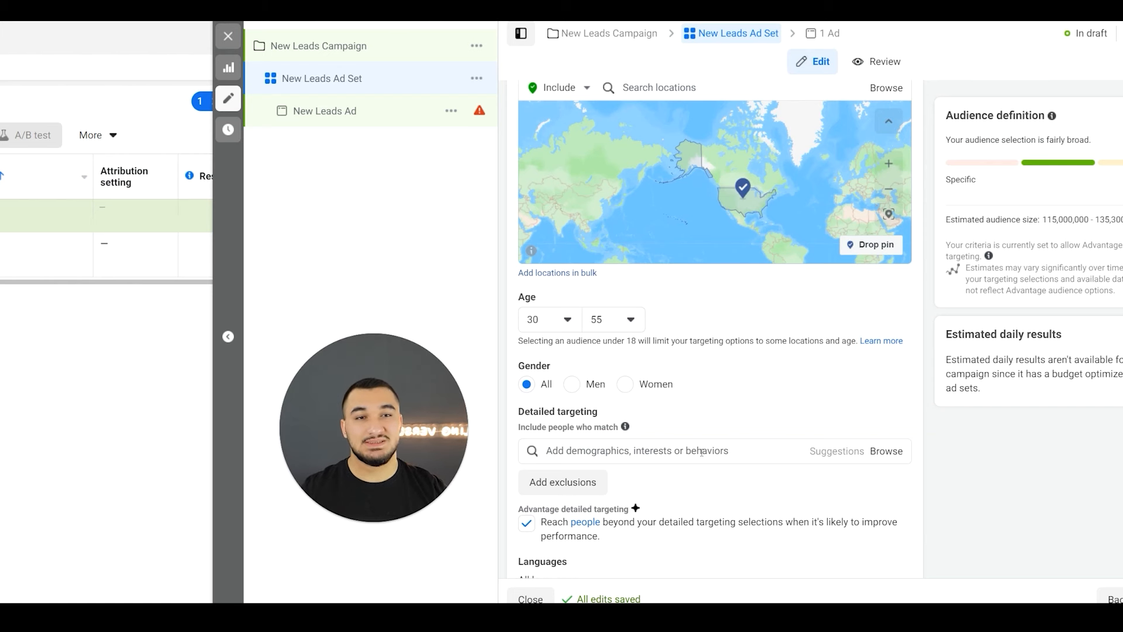
click(701, 452)
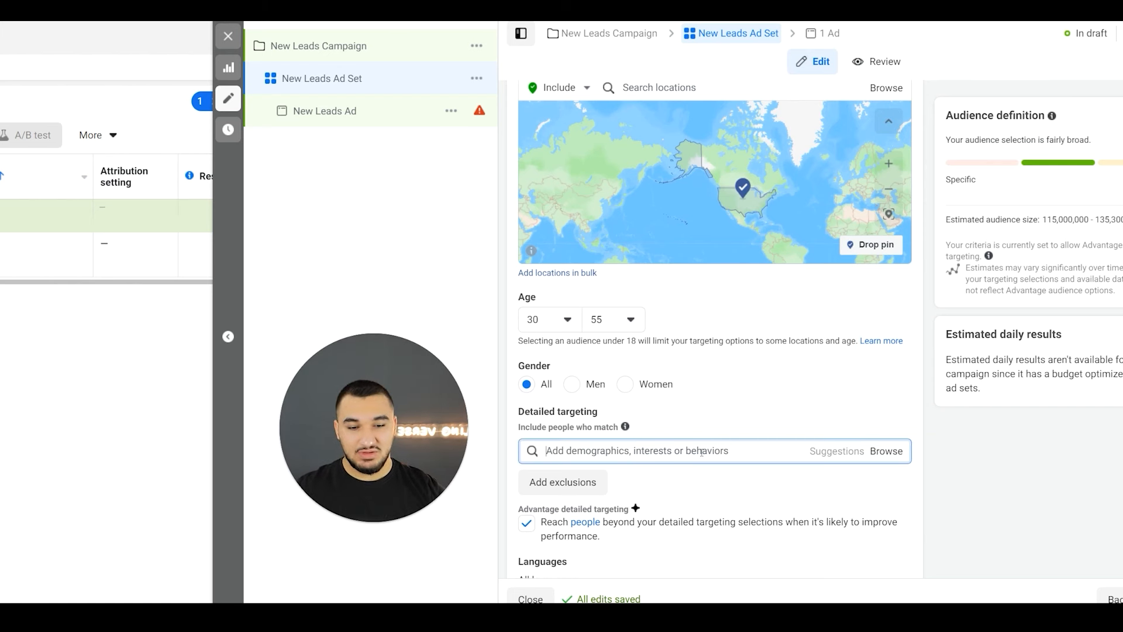
text(New active buso)
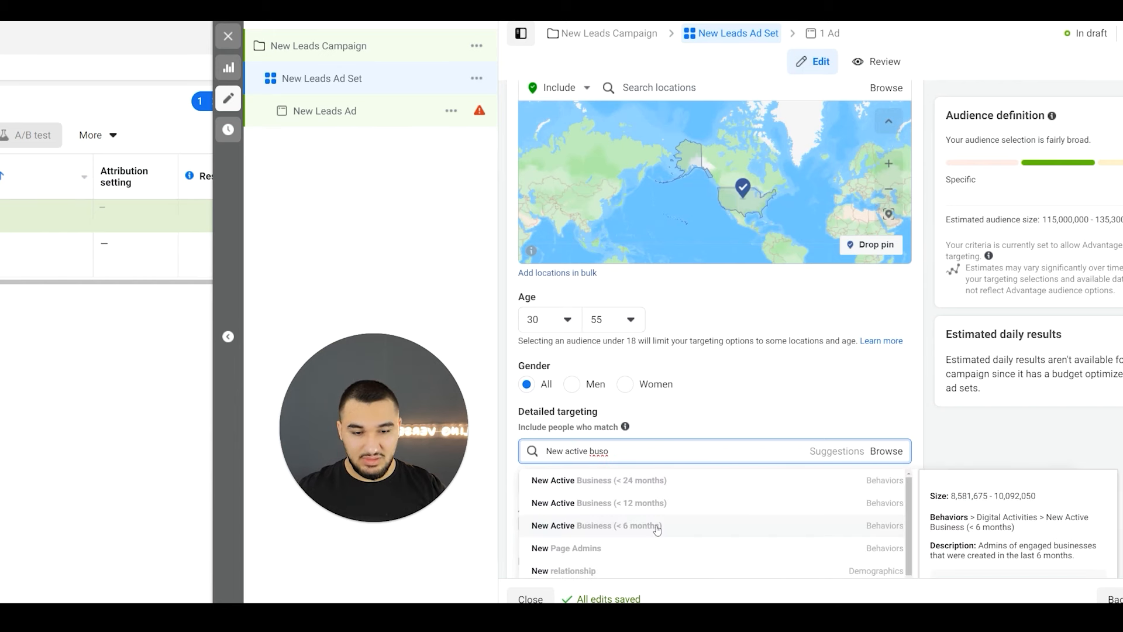
click(657, 521)
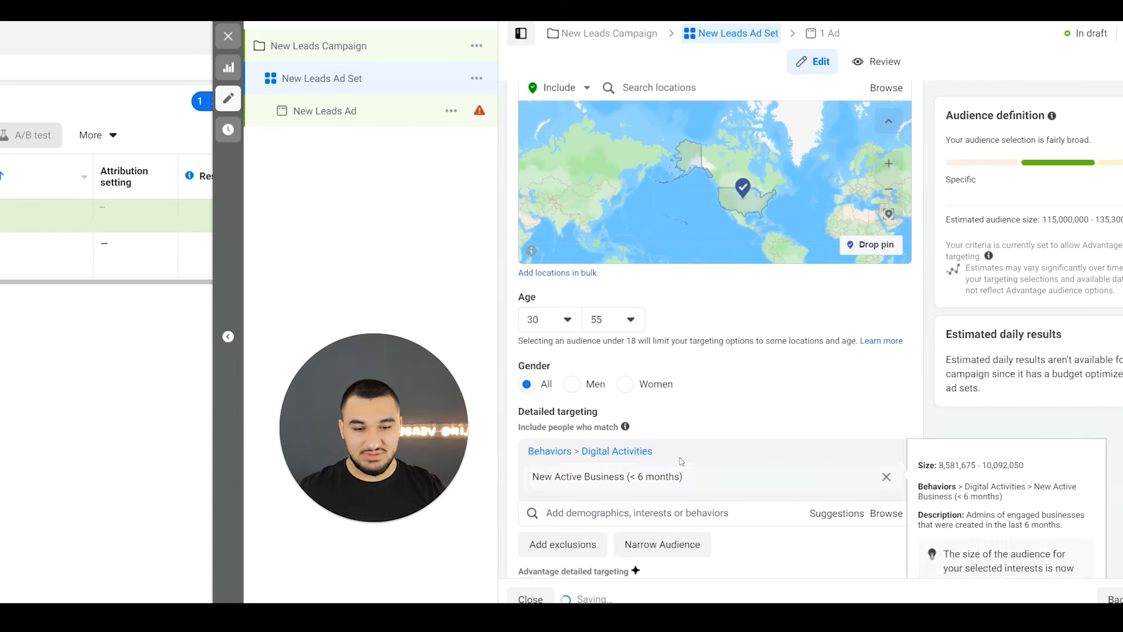
scroll(681, 455, down, 1)
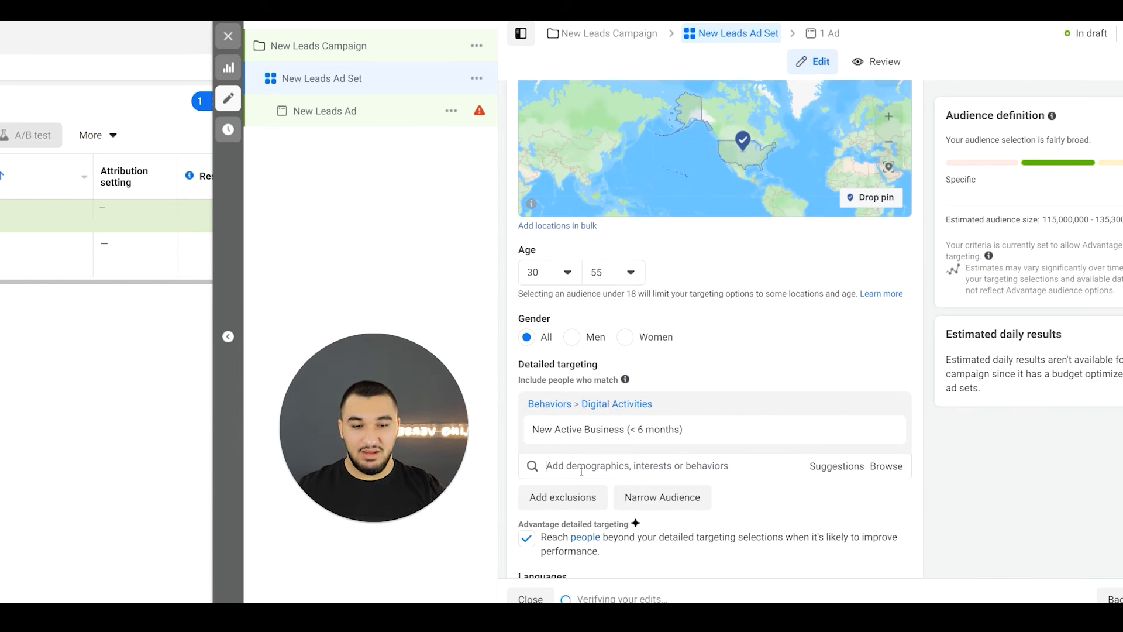
mouse_move(578, 425)
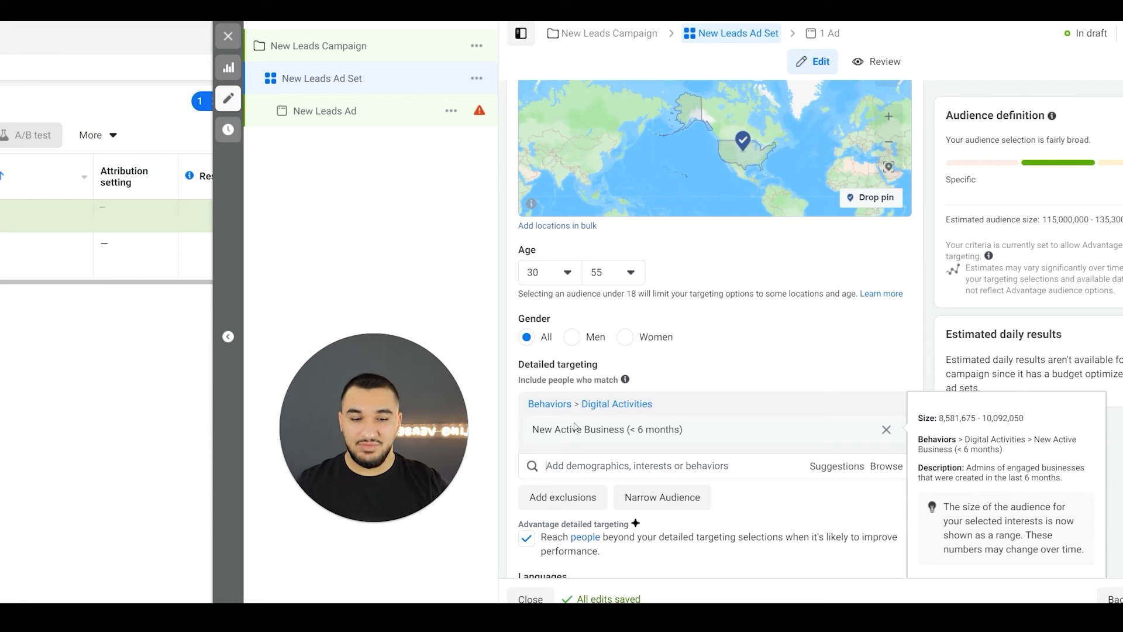
- Turn off Advantage detailed targeting so ads do not reach people beyond the detailed targeting selections
scroll(575, 426, down, 1)
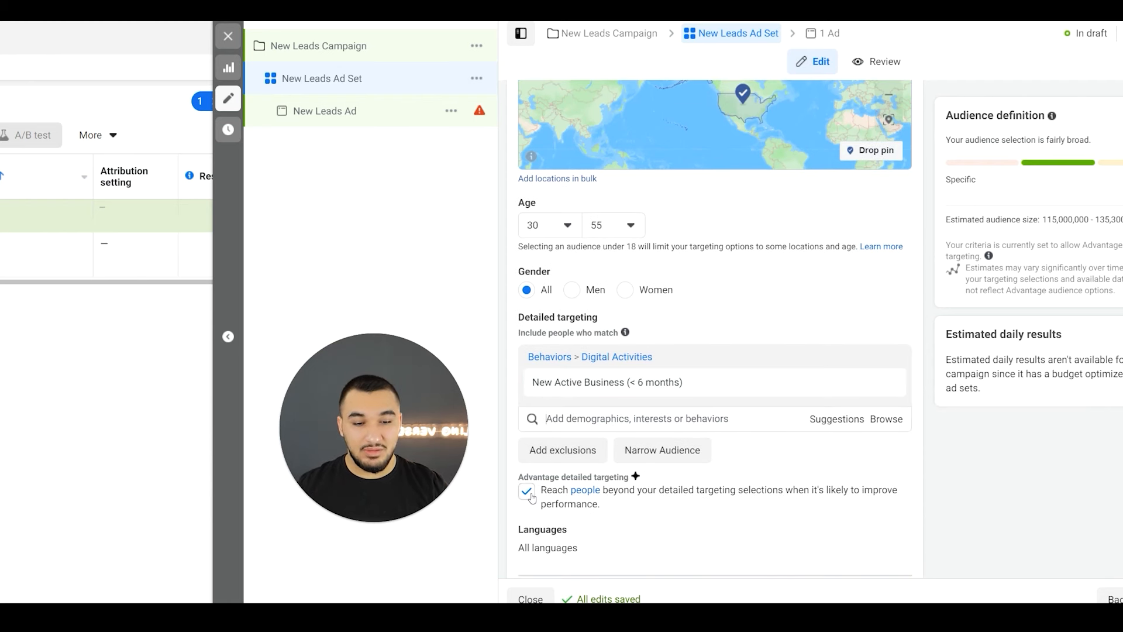
click(527, 491)
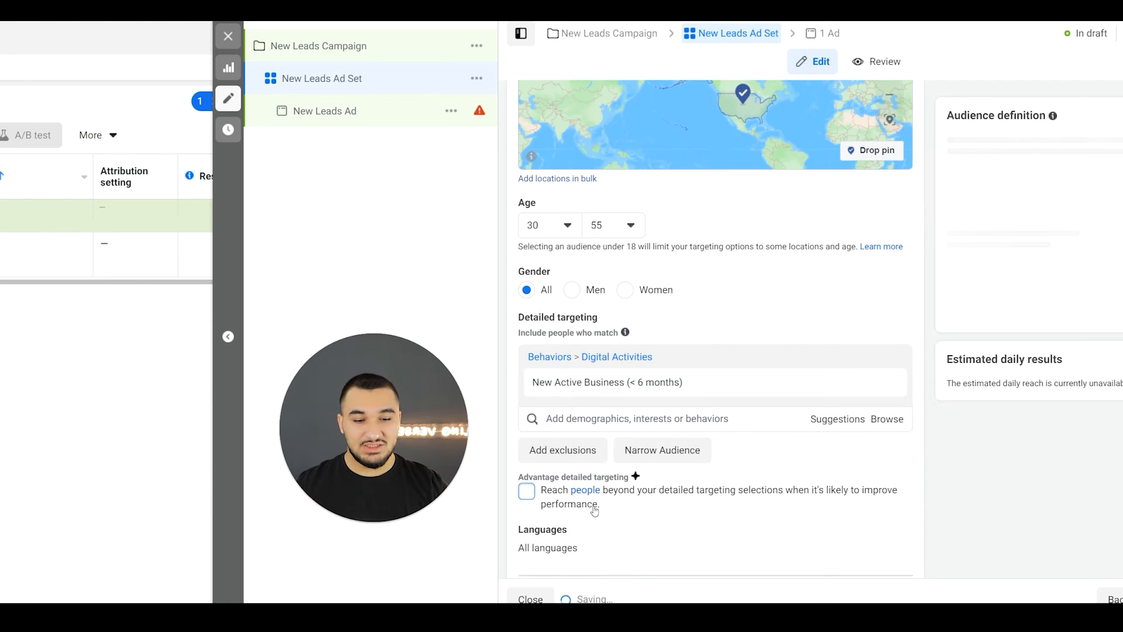
drag(601, 504, 544, 493)
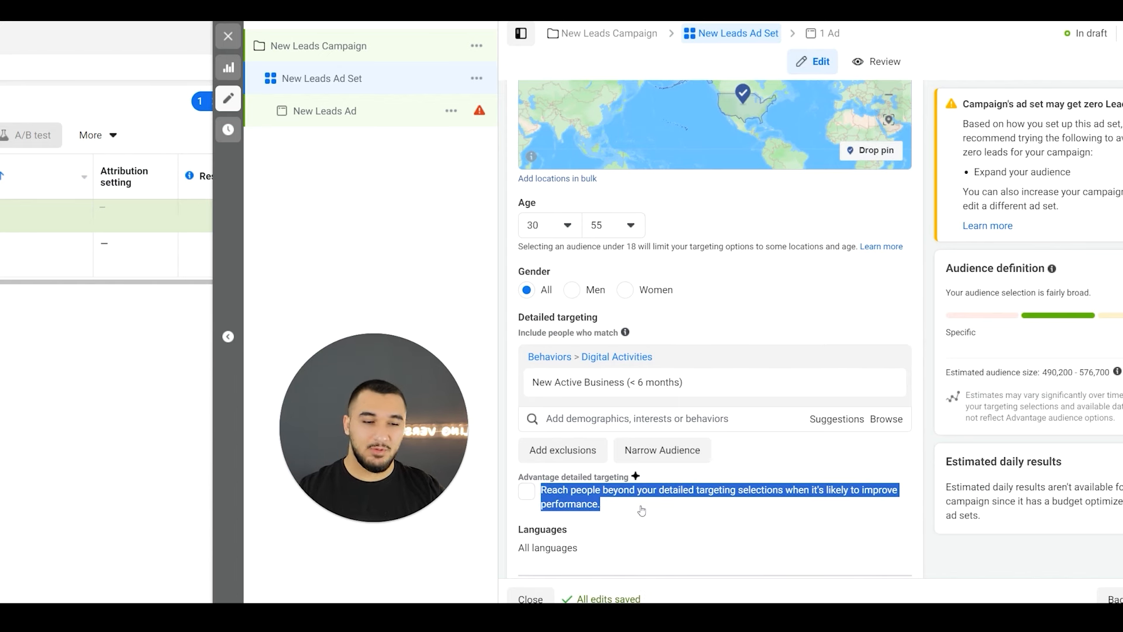
mouse_move(586, 383)
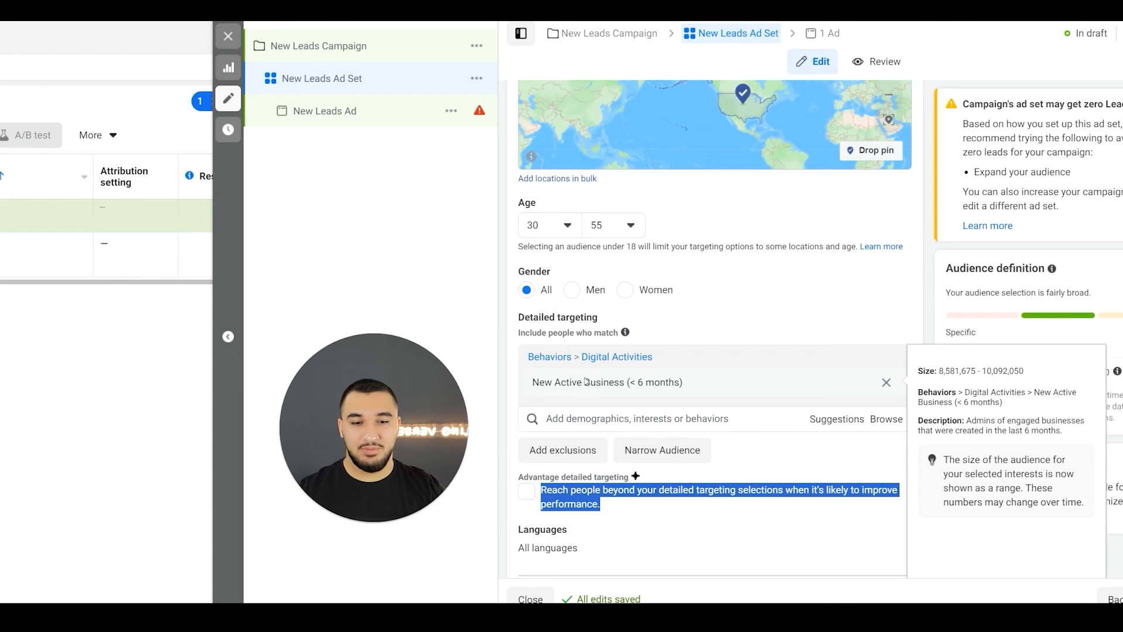
click(517, 457)
mouse_move(599, 375)
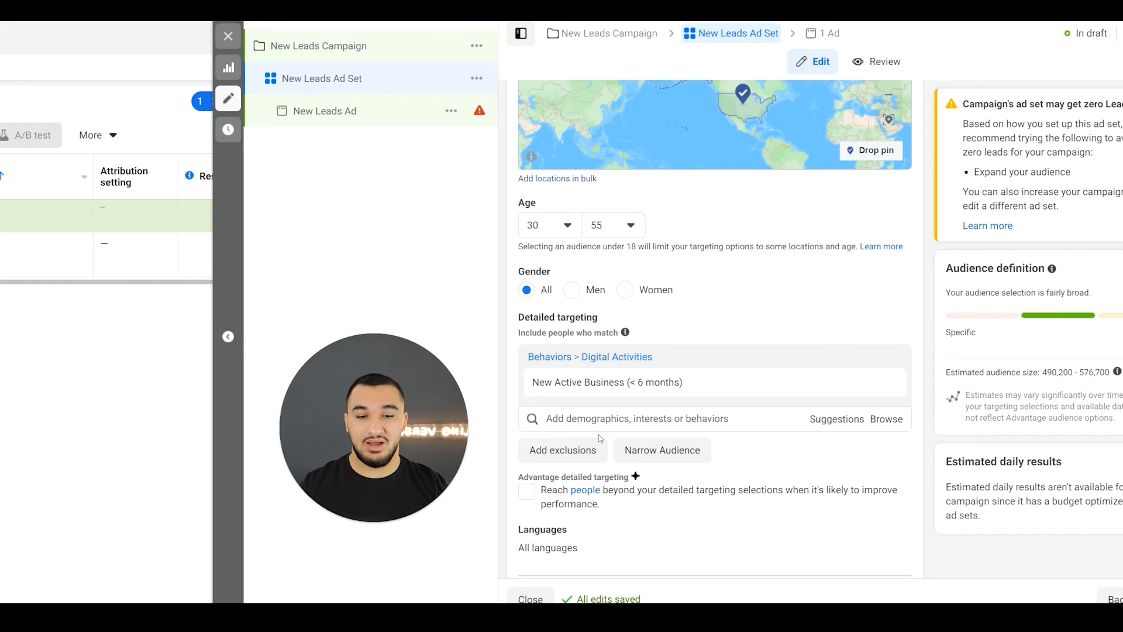
- Add detailed targeting exclusions and exclude people with the job title Looking for work!
click(563, 454)
scroll(535, 433, down, 1)
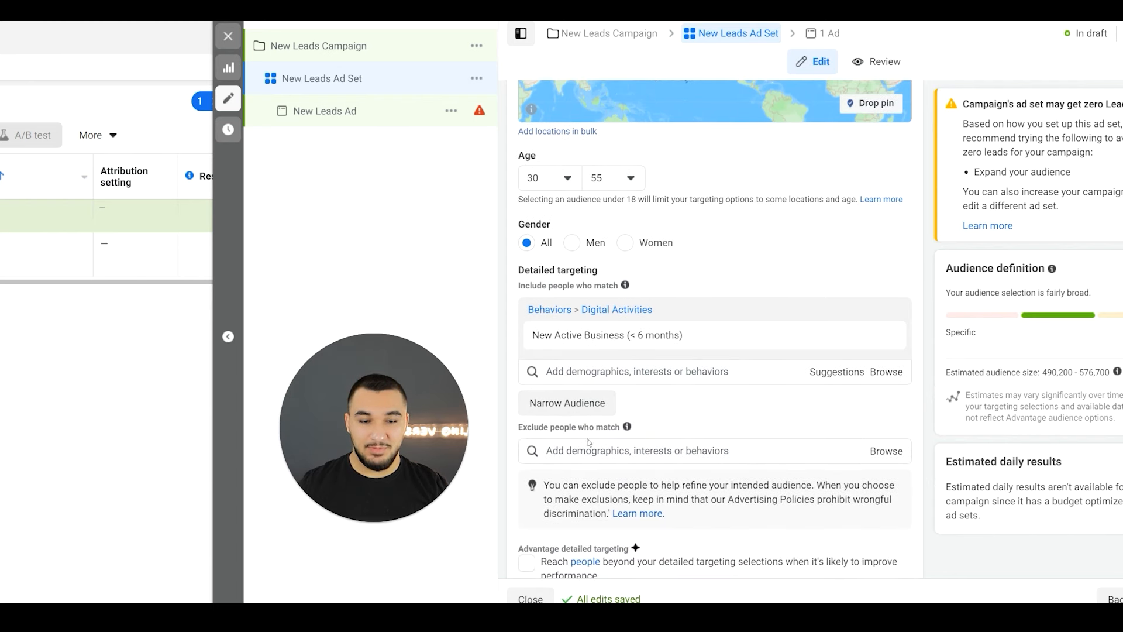
click(590, 449)
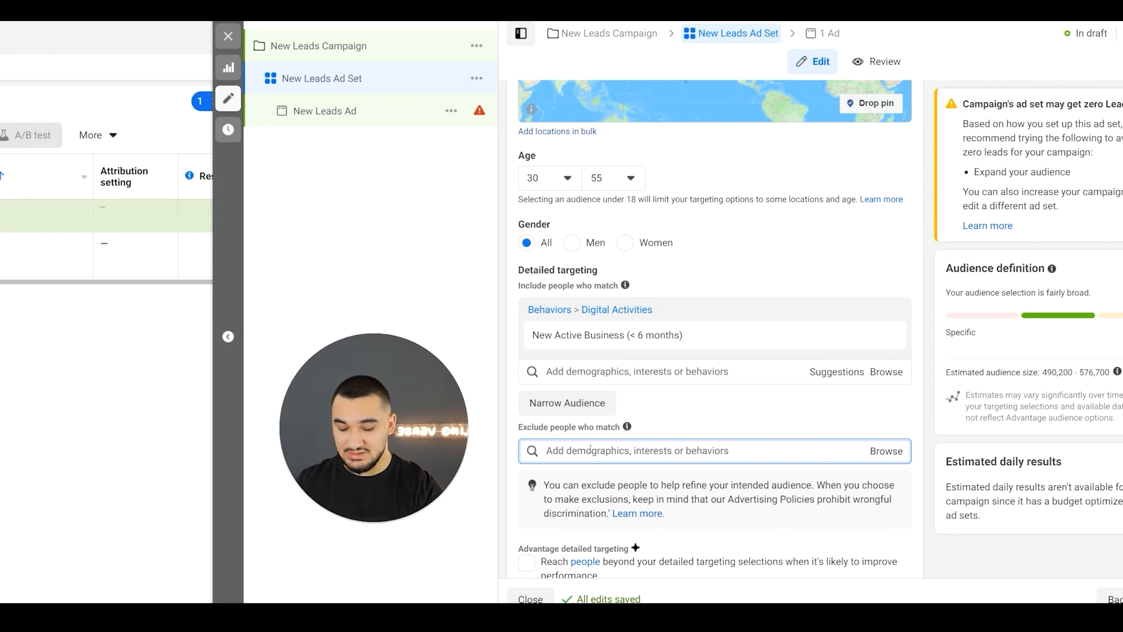
text(Looking )
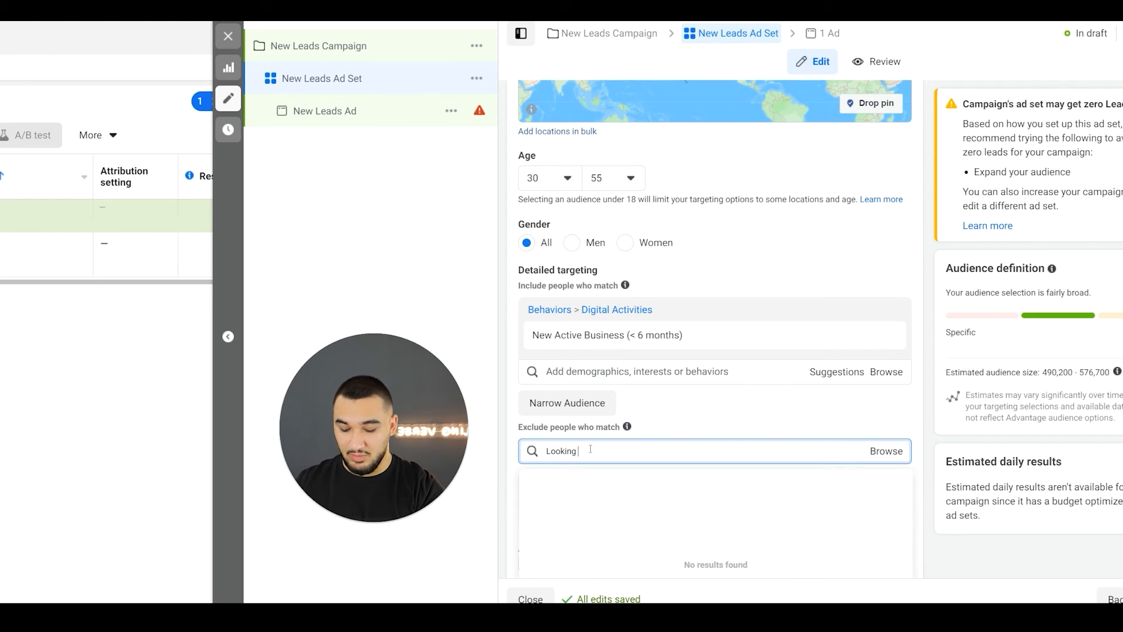
text(for q)
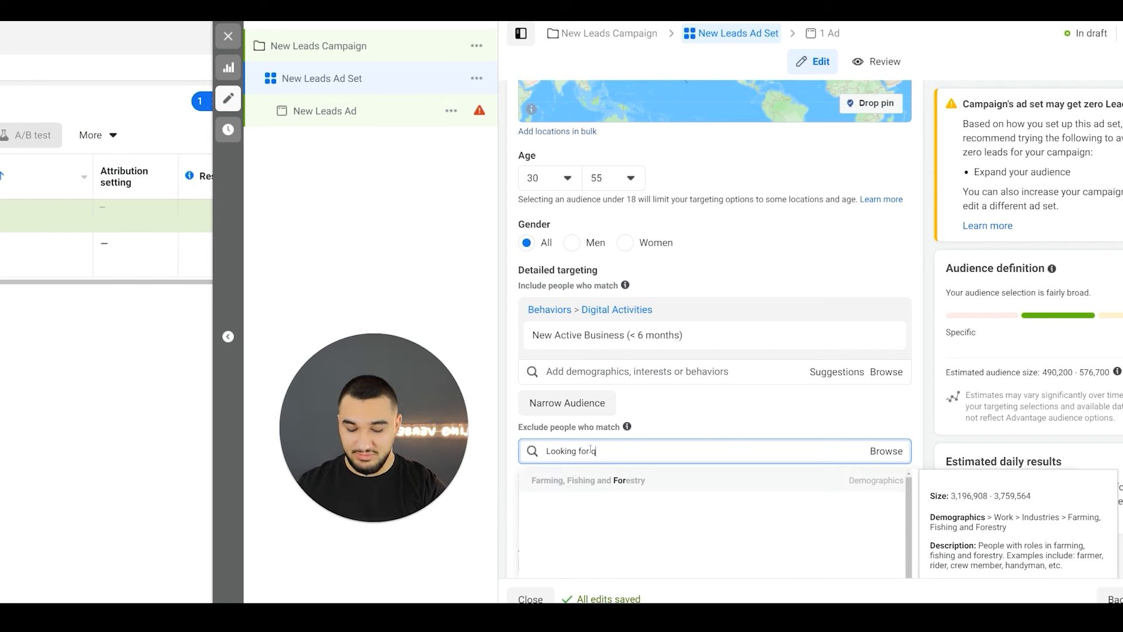
click(590, 480)
- Exclude the employer Unemployed Looking for work and the interest Job hunting (careers) as well
text(unwmply)
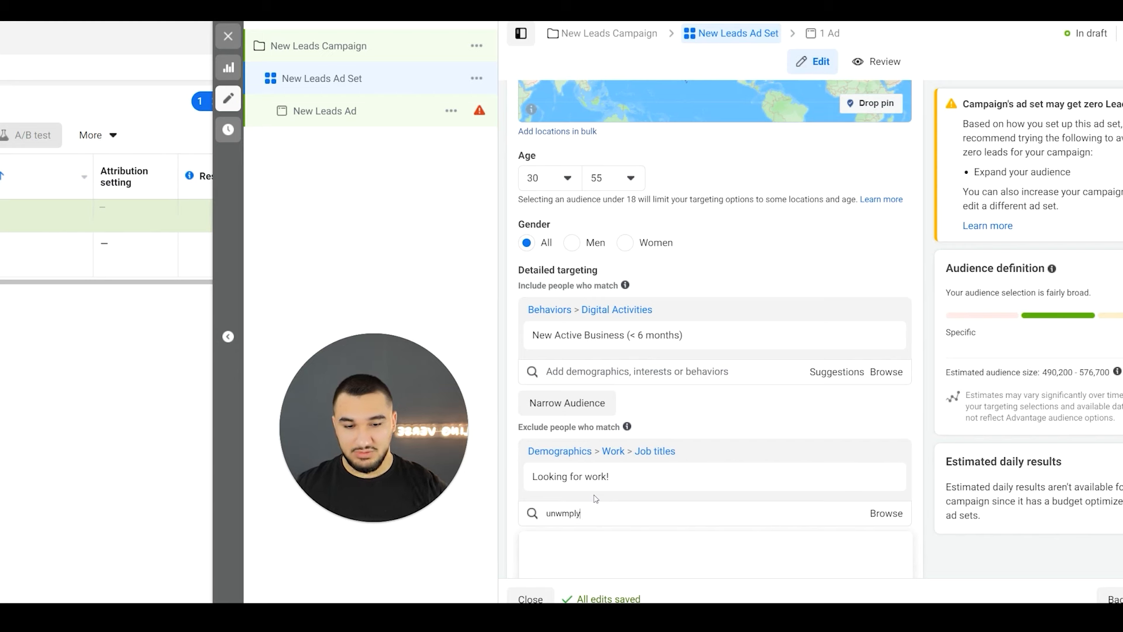
scroll(595, 499, down, 2)
click(589, 467)
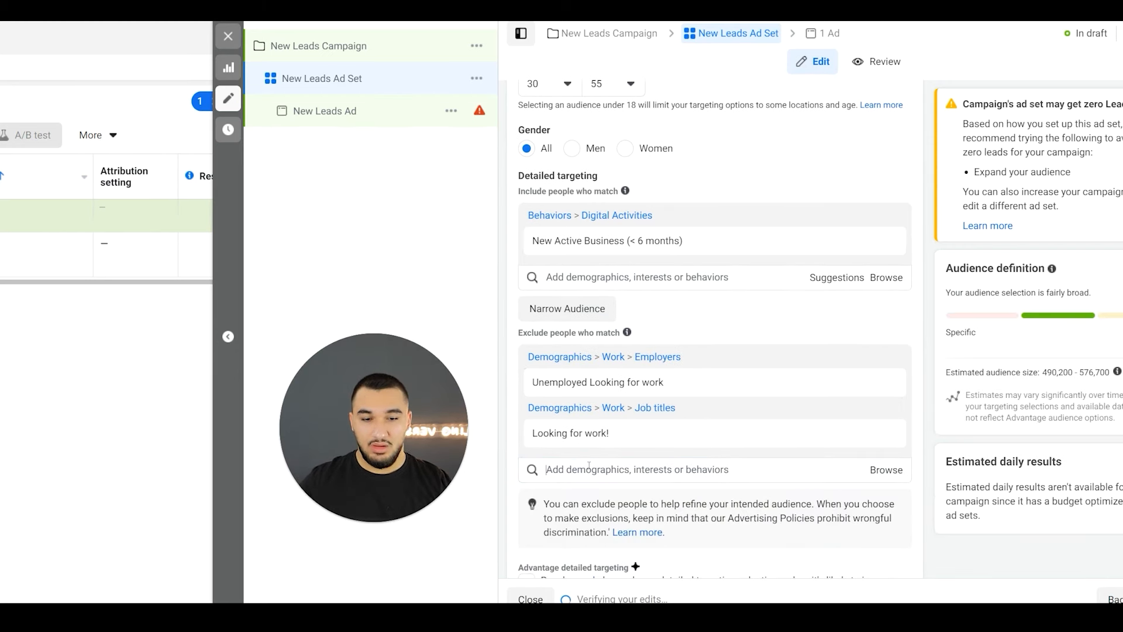
text(job hunting)
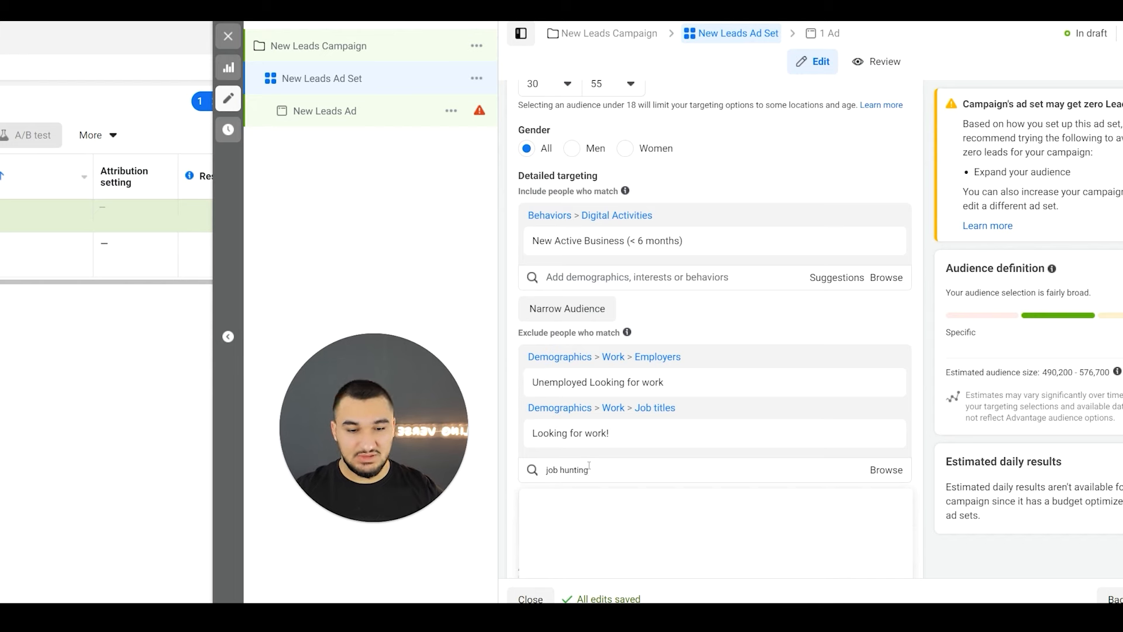
click(586, 499)
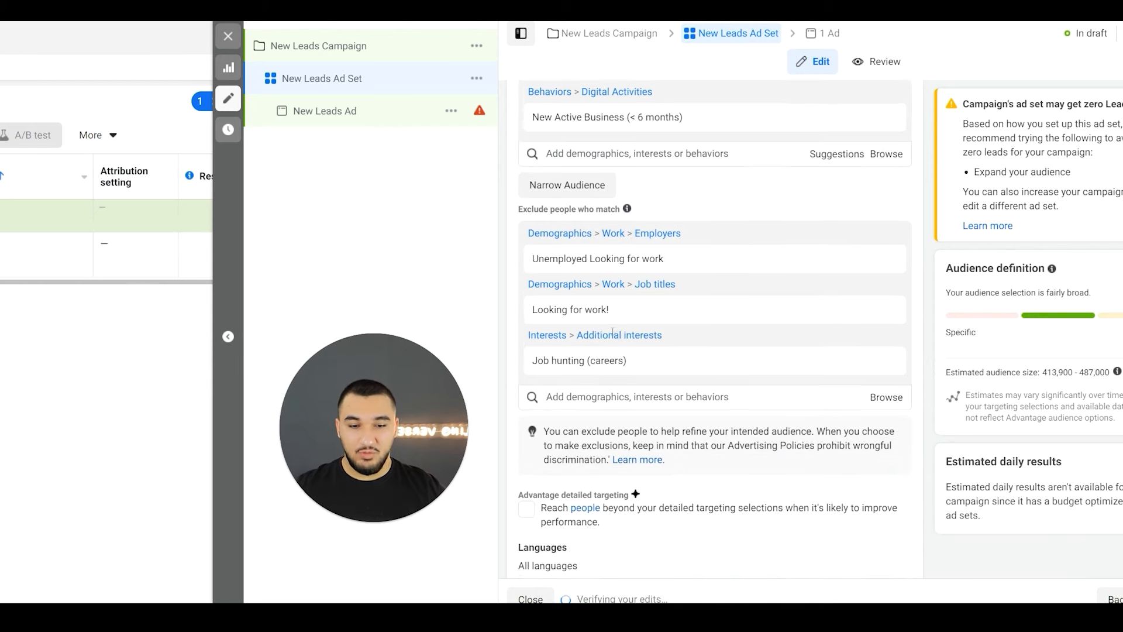
- Review the ad set's audience location, age, gender, included behavior and excluded demographics and interests
scroll(613, 331, up, 6)
scroll(612, 331, up, 2)
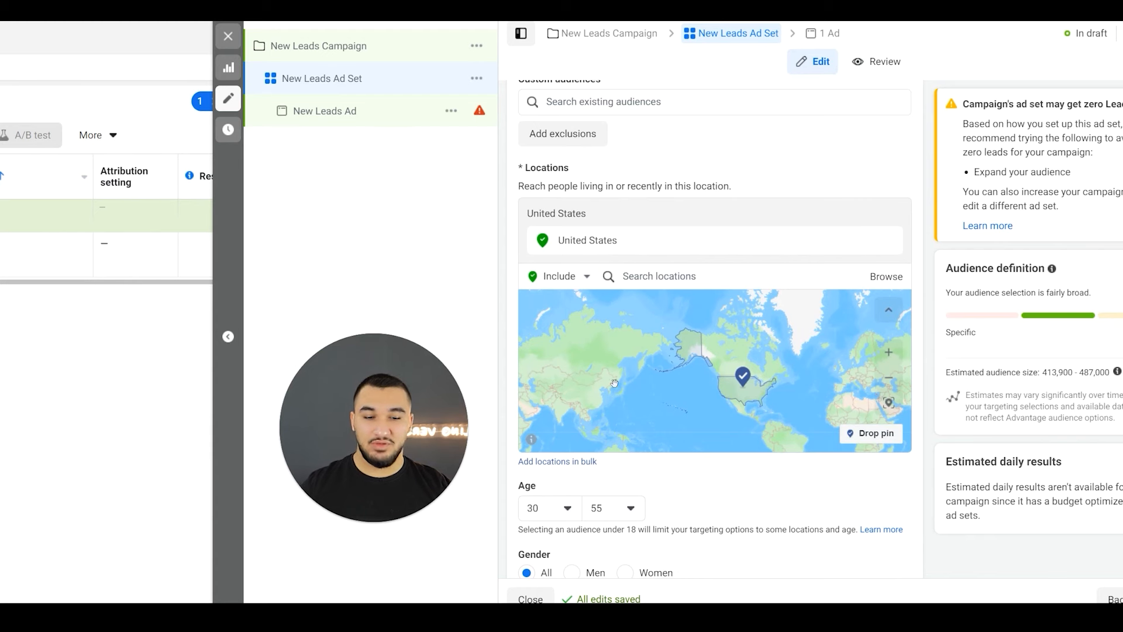
scroll(611, 441, down, 2)
scroll(624, 420, down, 3)
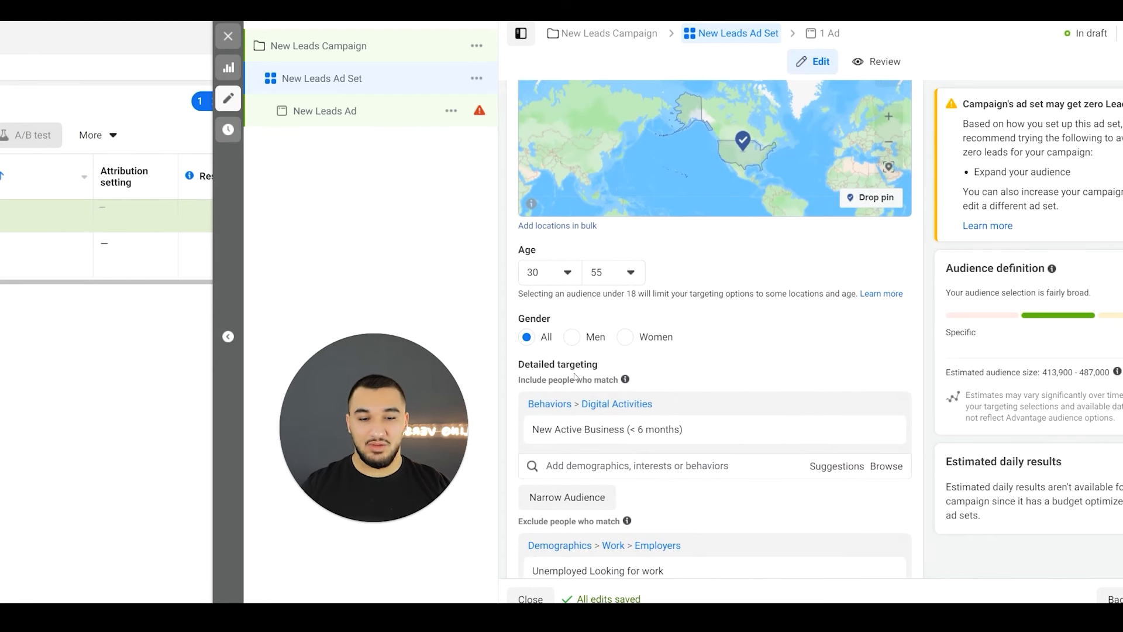
mouse_move(553, 424)
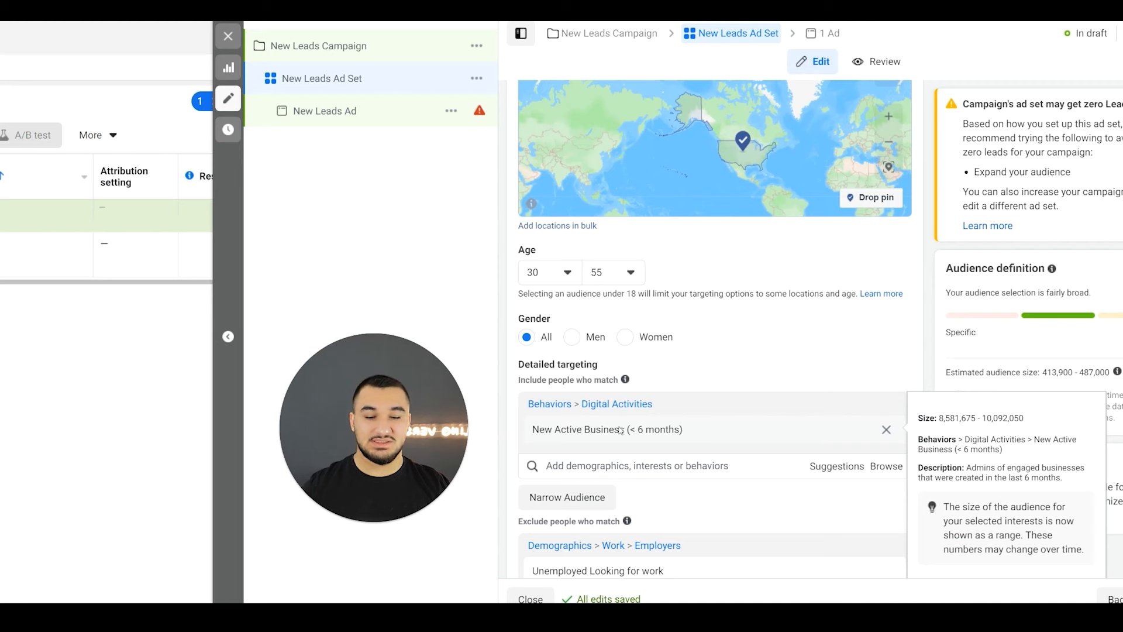
scroll(613, 412, down, 3)
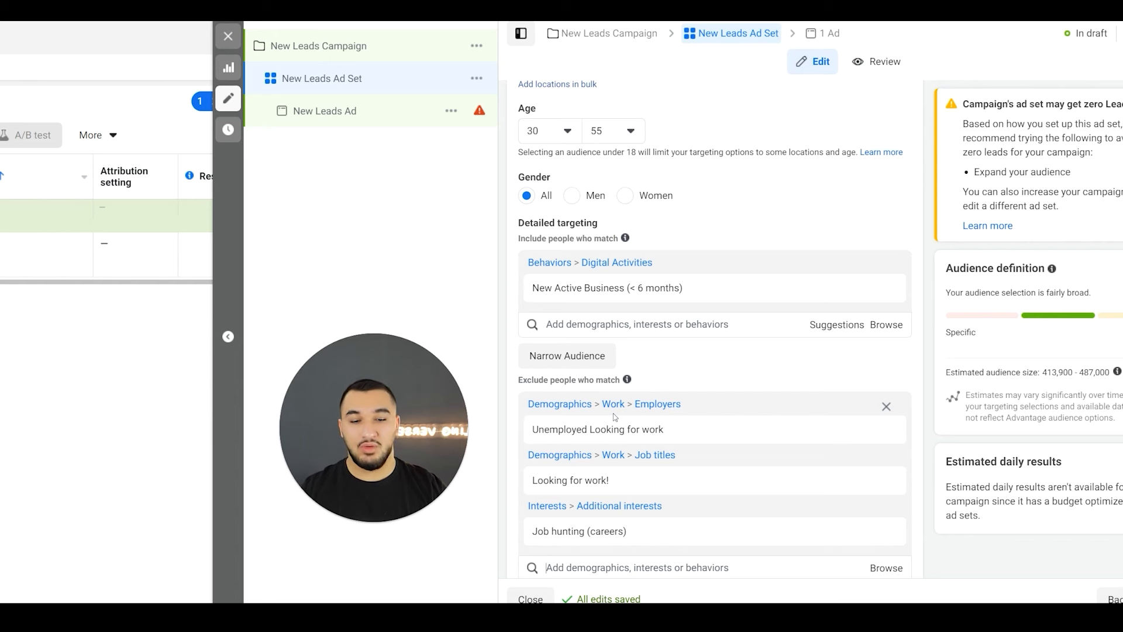
scroll(613, 413, down, 1)
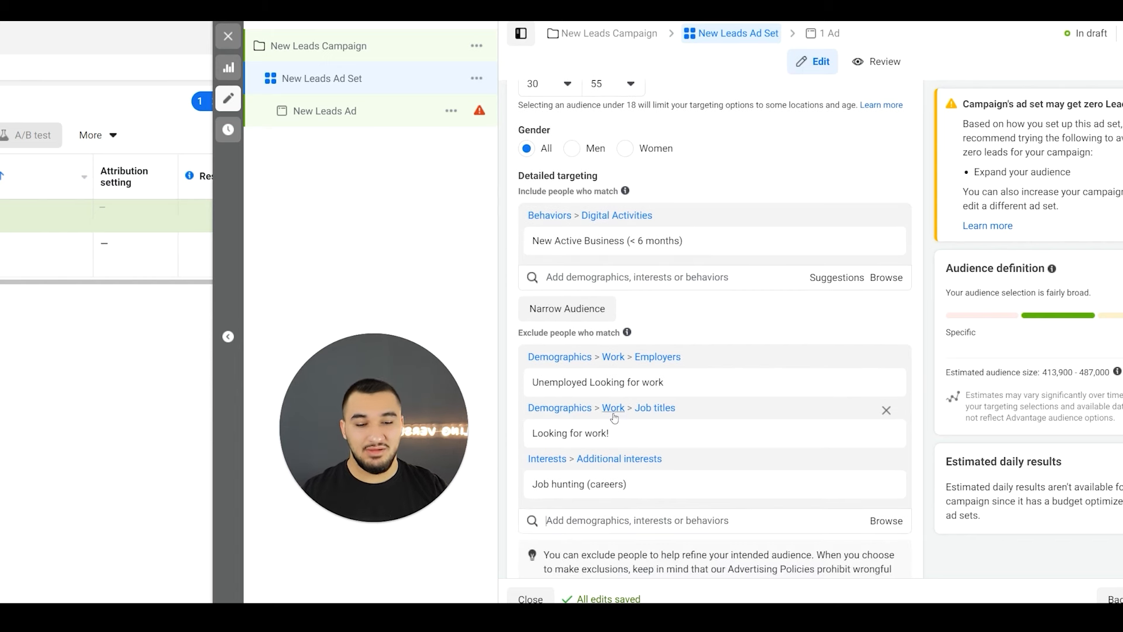
scroll(613, 417, down, 3)
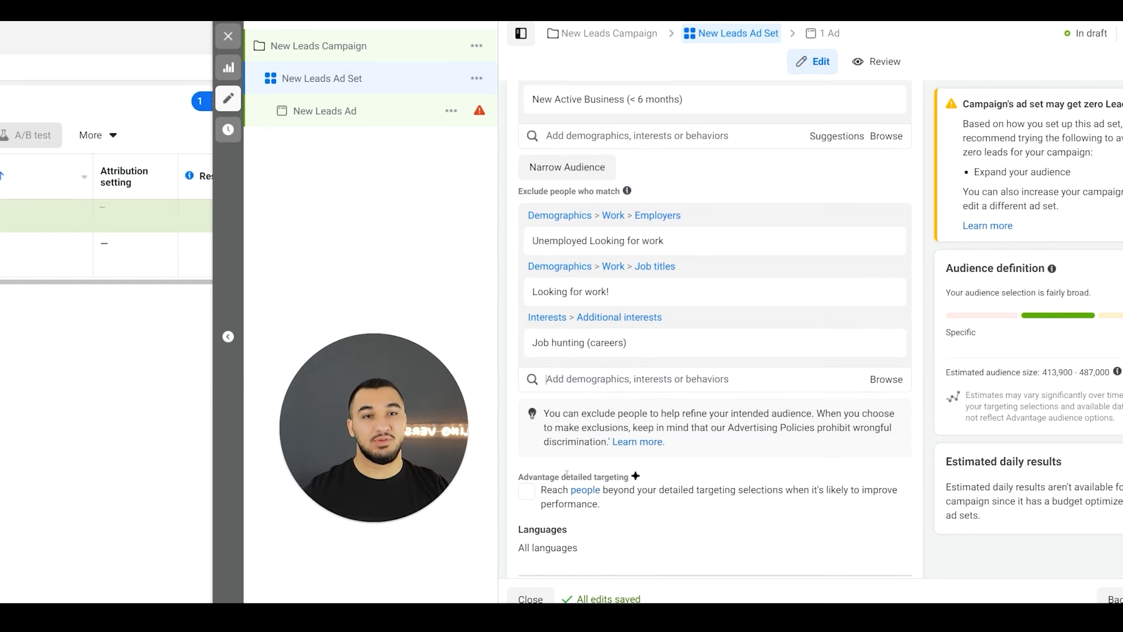
scroll(562, 316, up, 2)
mouse_move(561, 302)
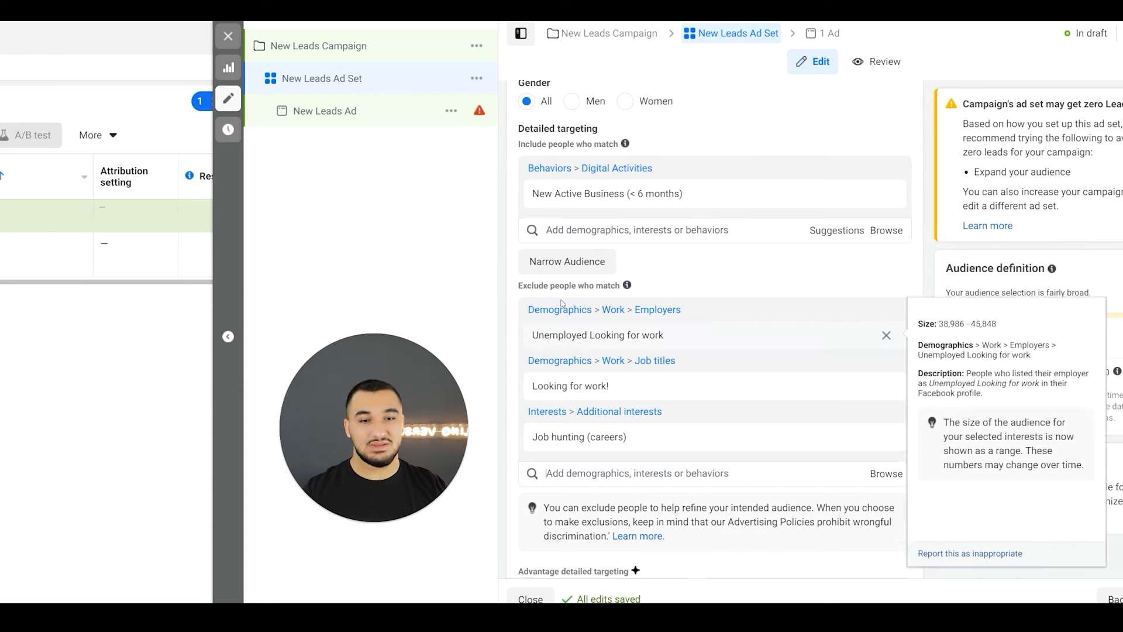
- Switch the ad set's placements from Advantage+ placements to Manual placements
scroll(775, 303, down, 1)
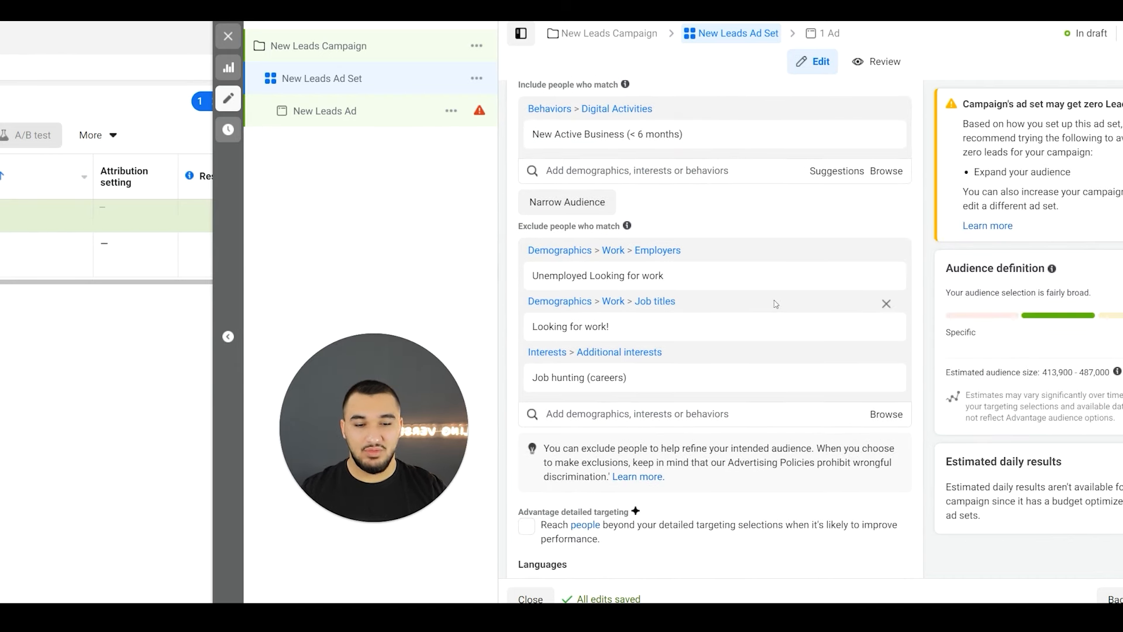
scroll(775, 304, down, 5)
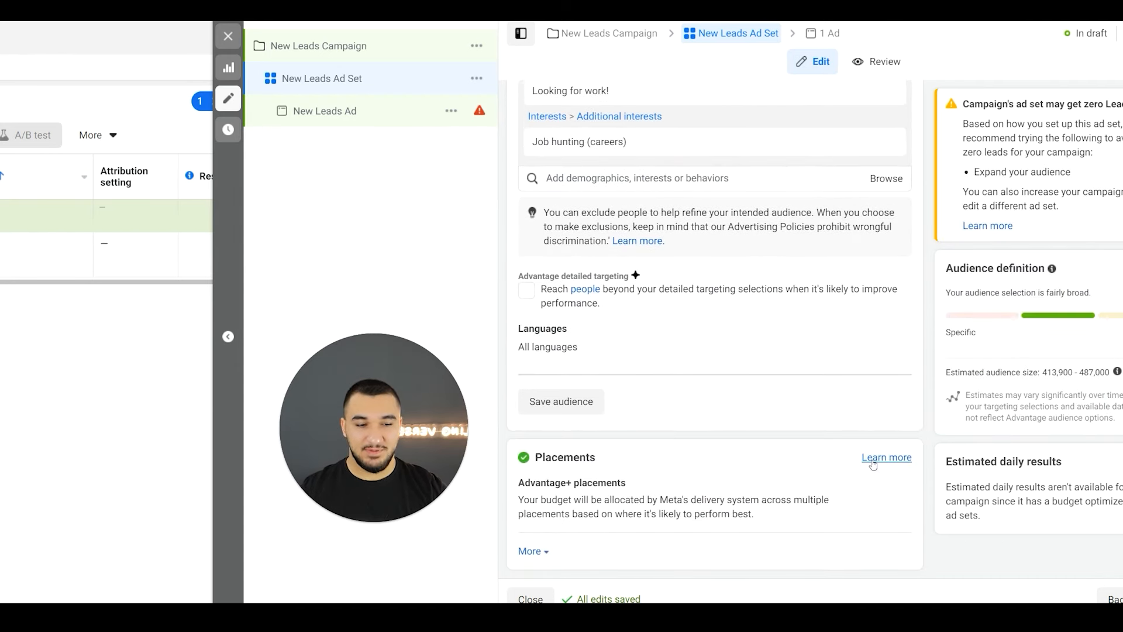
click(887, 486)
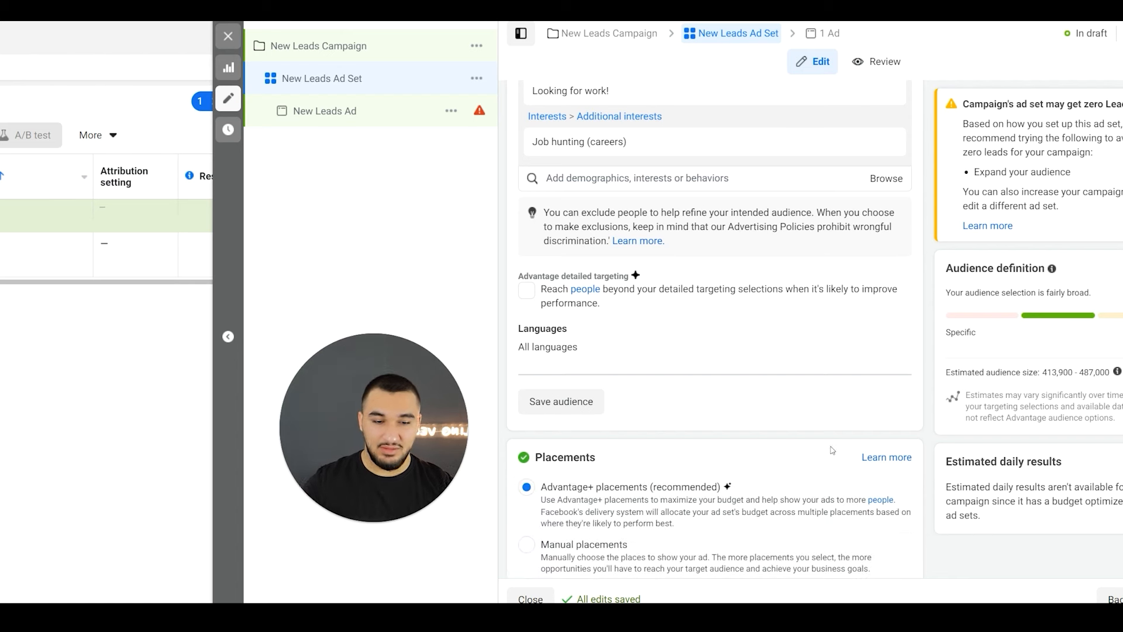
scroll(568, 493, down, 1)
click(568, 491)
scroll(570, 491, down, 3)
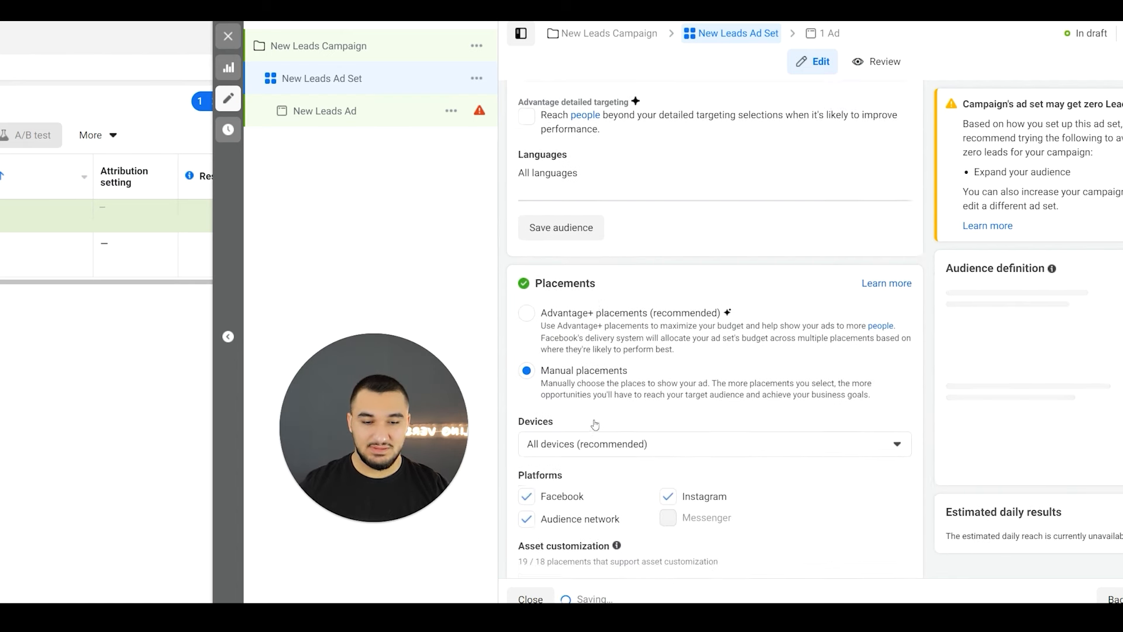
- Limit the placement devices to Mobile by excluding Desktop
drag(509, 359, 565, 356)
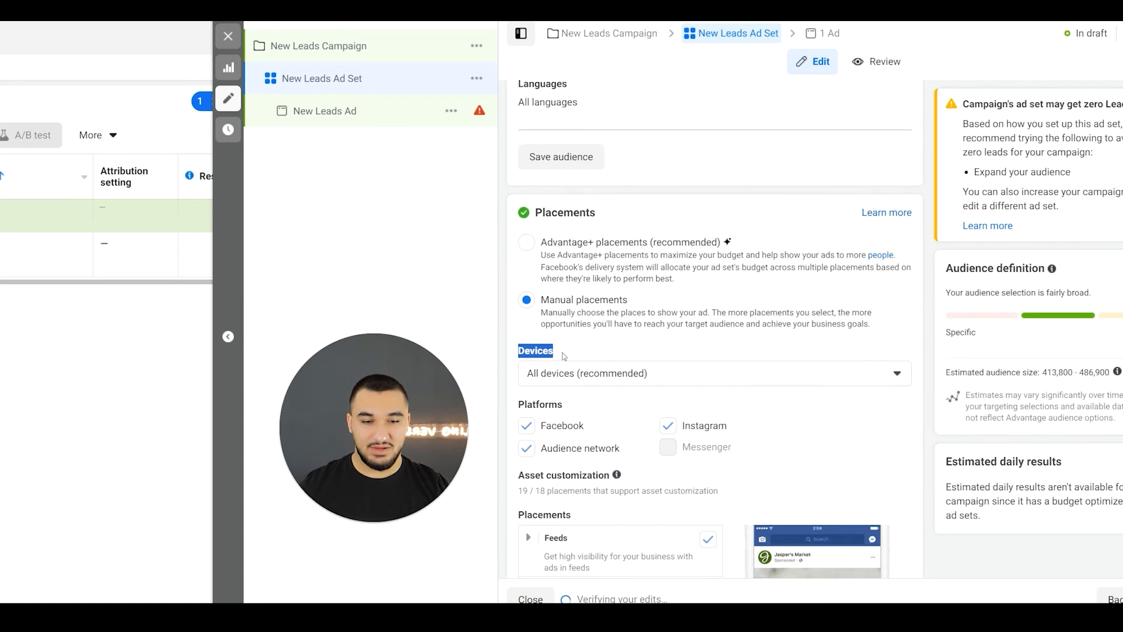
click(571, 381)
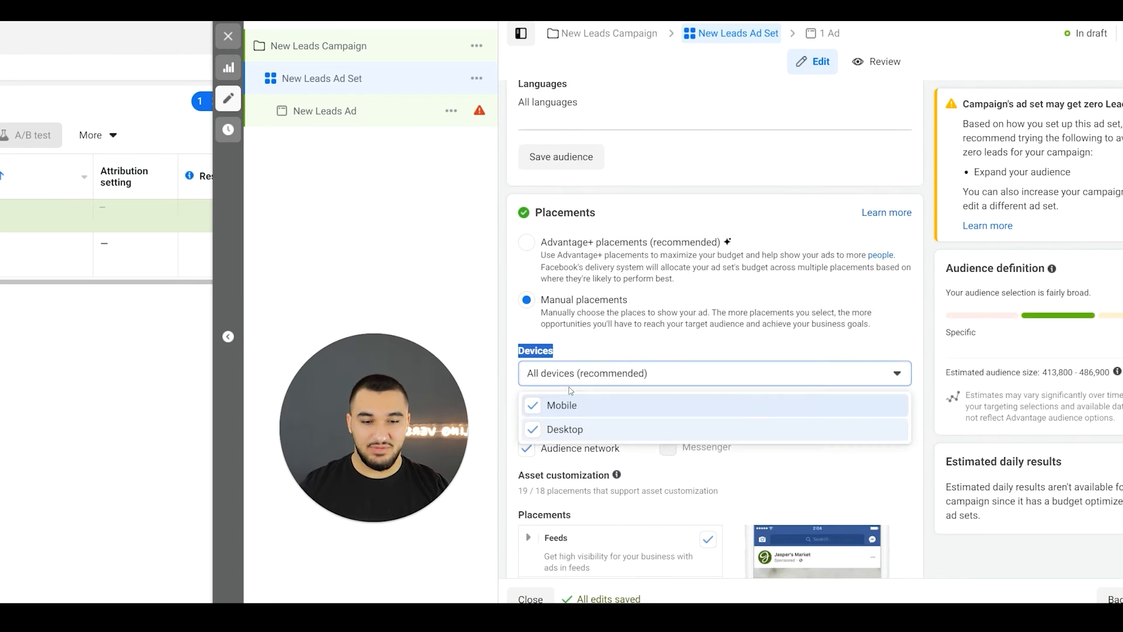
click(552, 431)
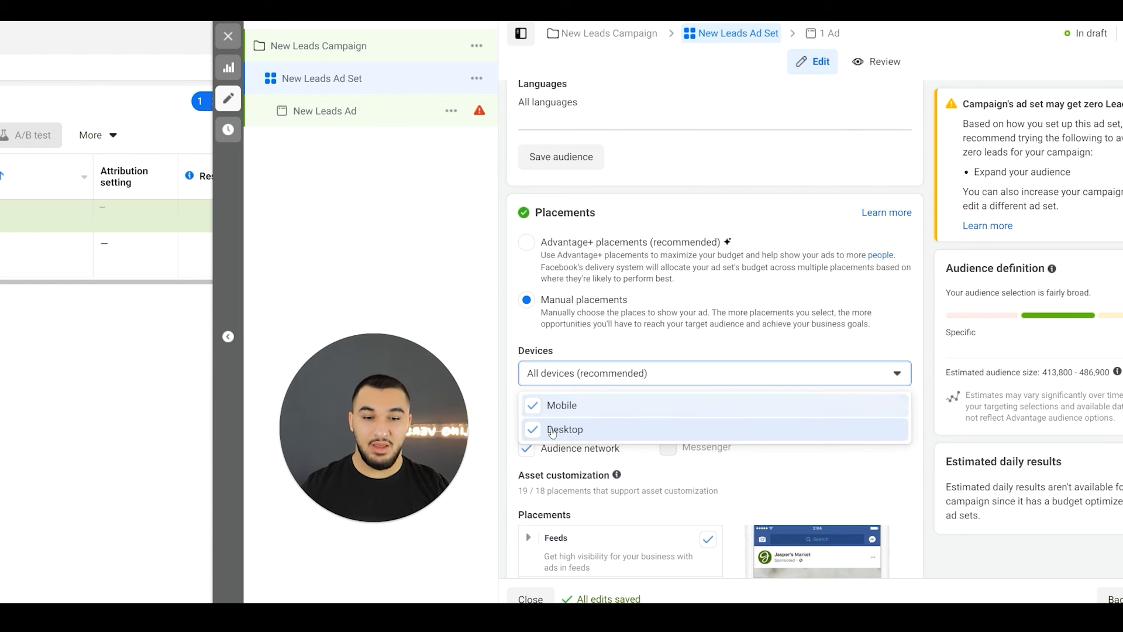
click(579, 351)
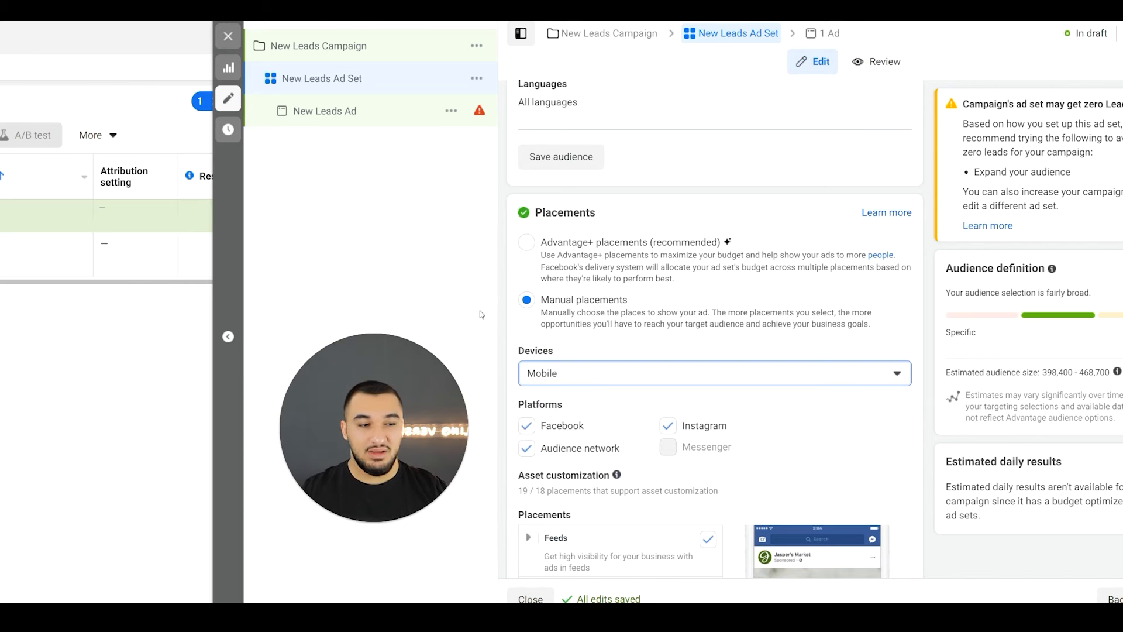
- Look back over the ad set's audience and conversion settings and open New Leads Ad for editing
scroll(688, 314, up, 10)
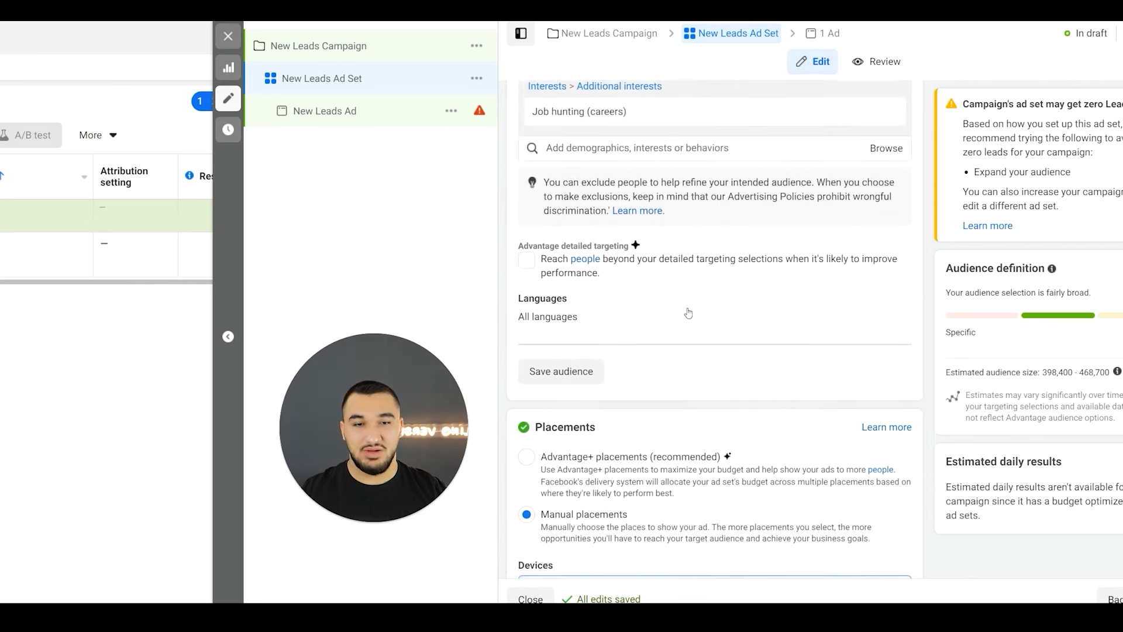
scroll(688, 313, down, 12)
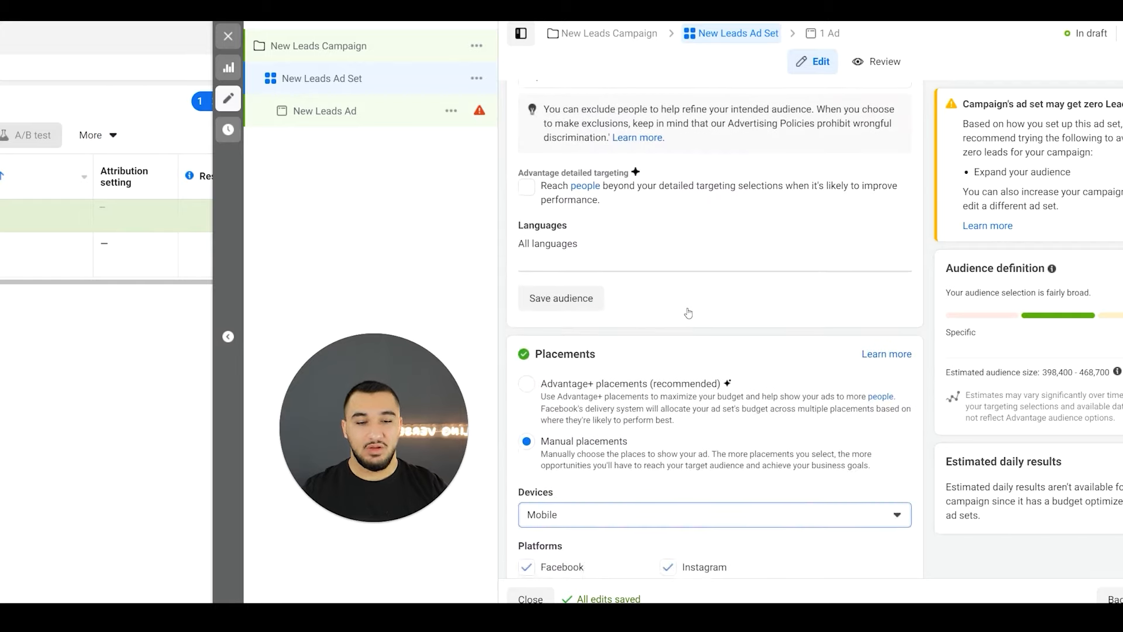
scroll(688, 313, up, 5)
scroll(689, 313, up, 10)
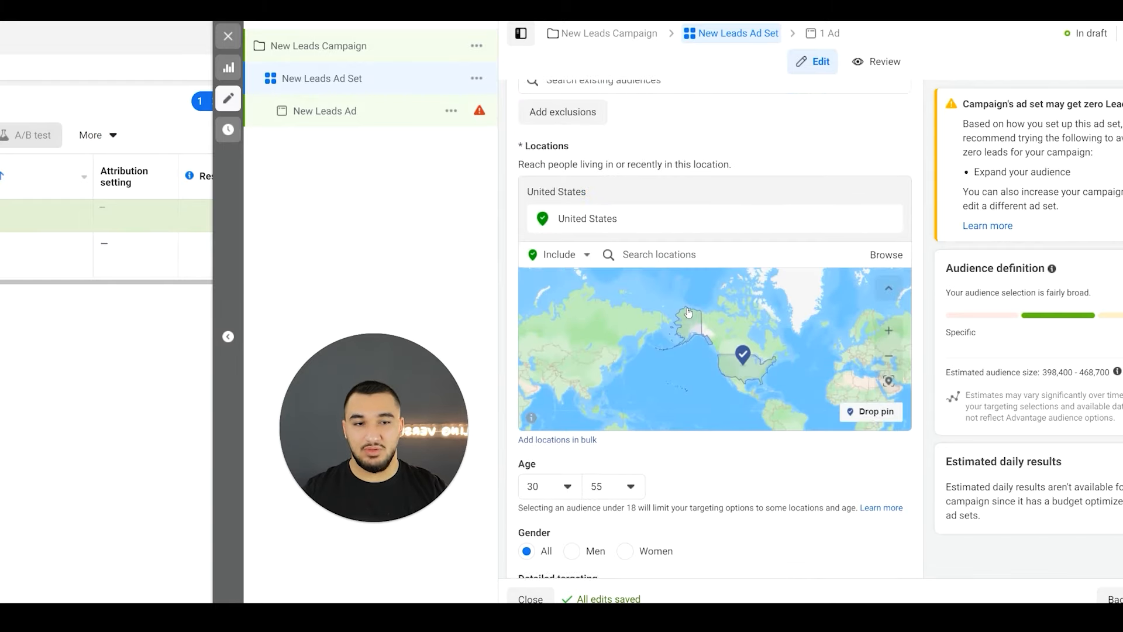
scroll(688, 313, up, 10)
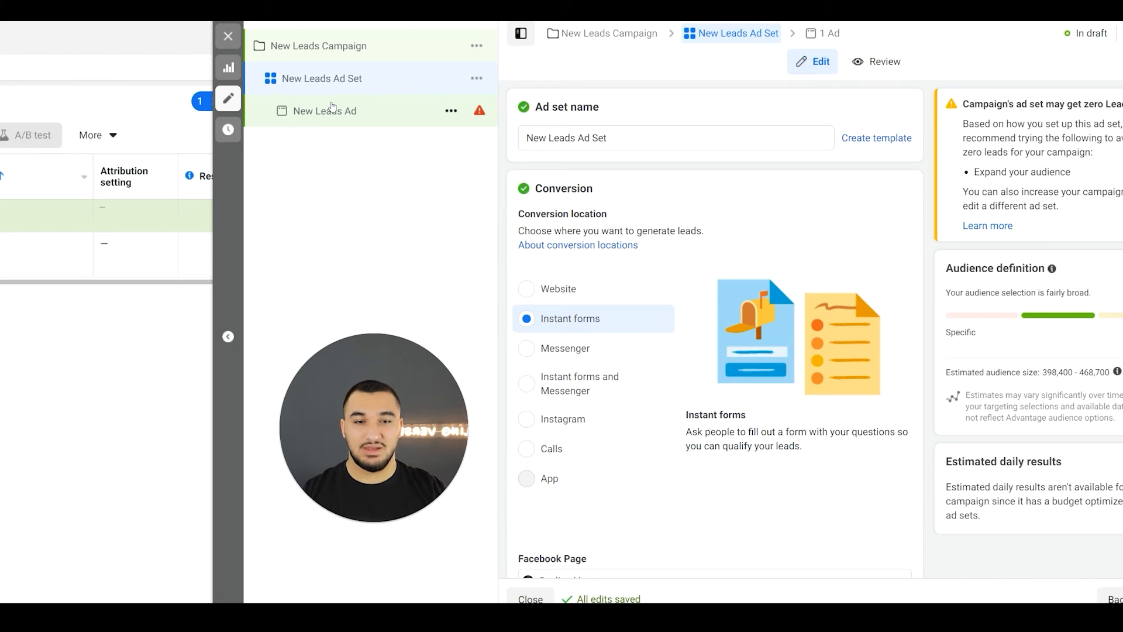
click(332, 109)
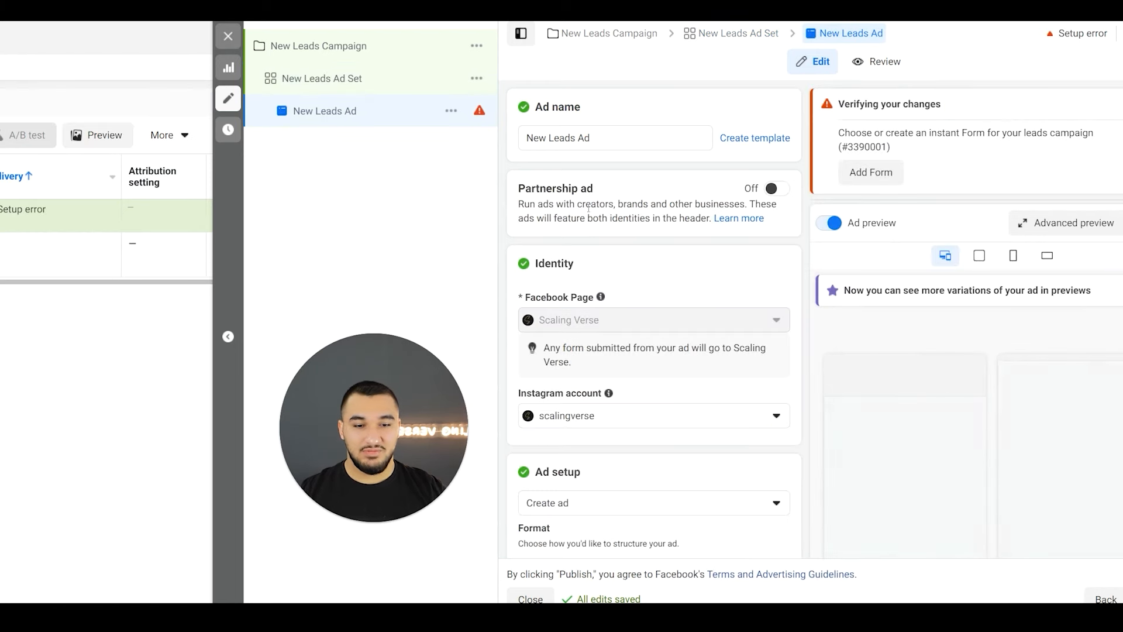
- View the media options in the ad creative and enter "Hello" as the primary text
scroll(581, 328, down, 4)
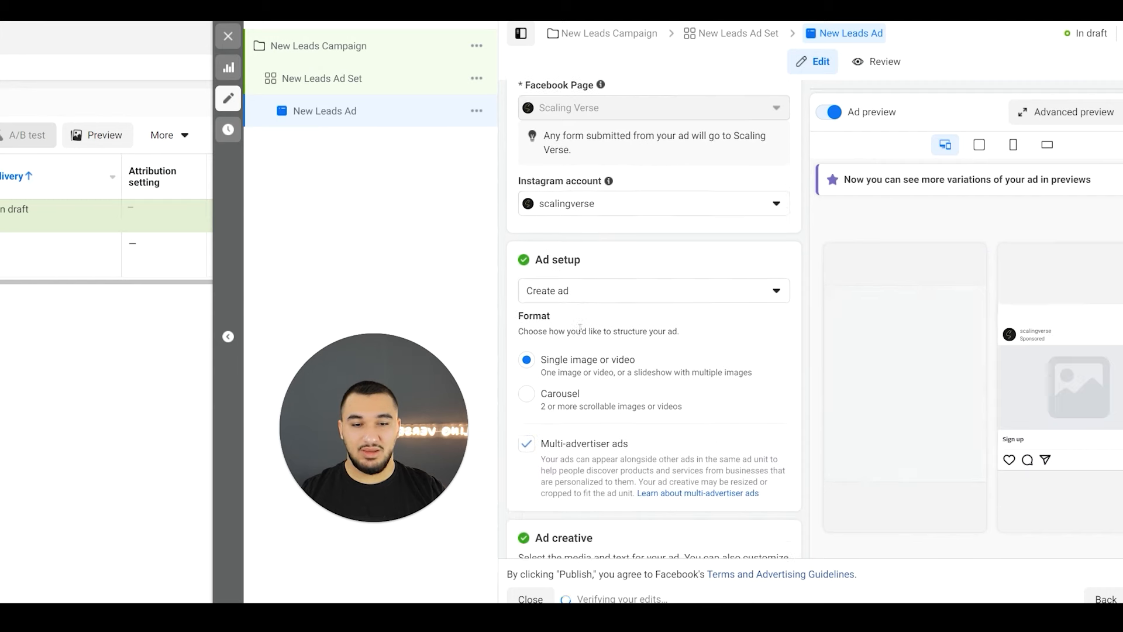
scroll(581, 332, down, 4)
click(576, 325)
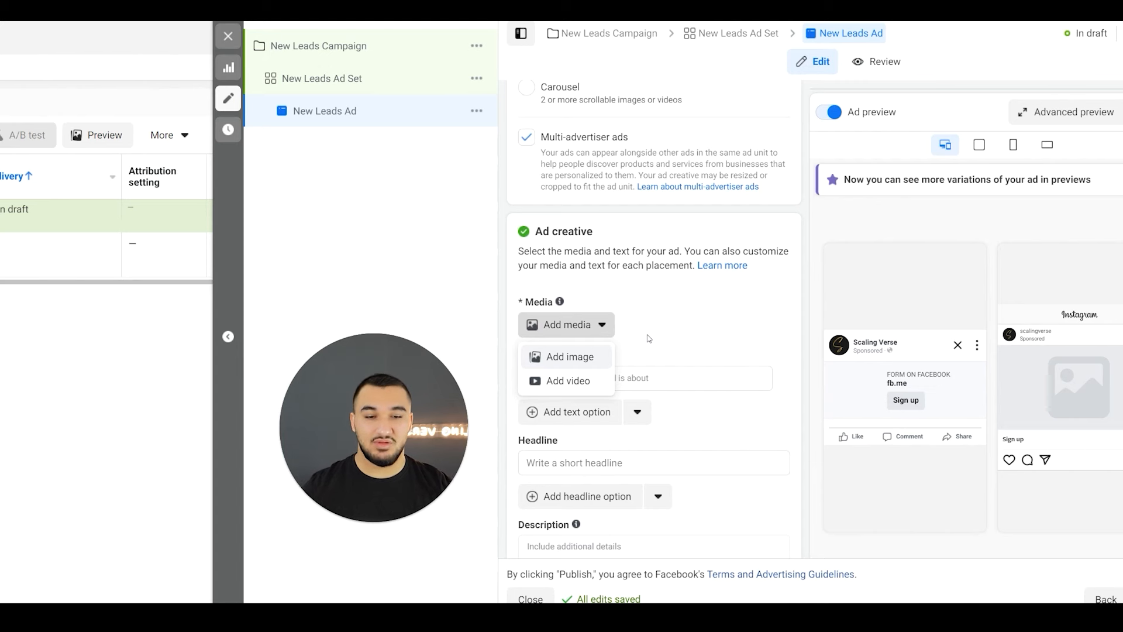
click(648, 338)
click(630, 379)
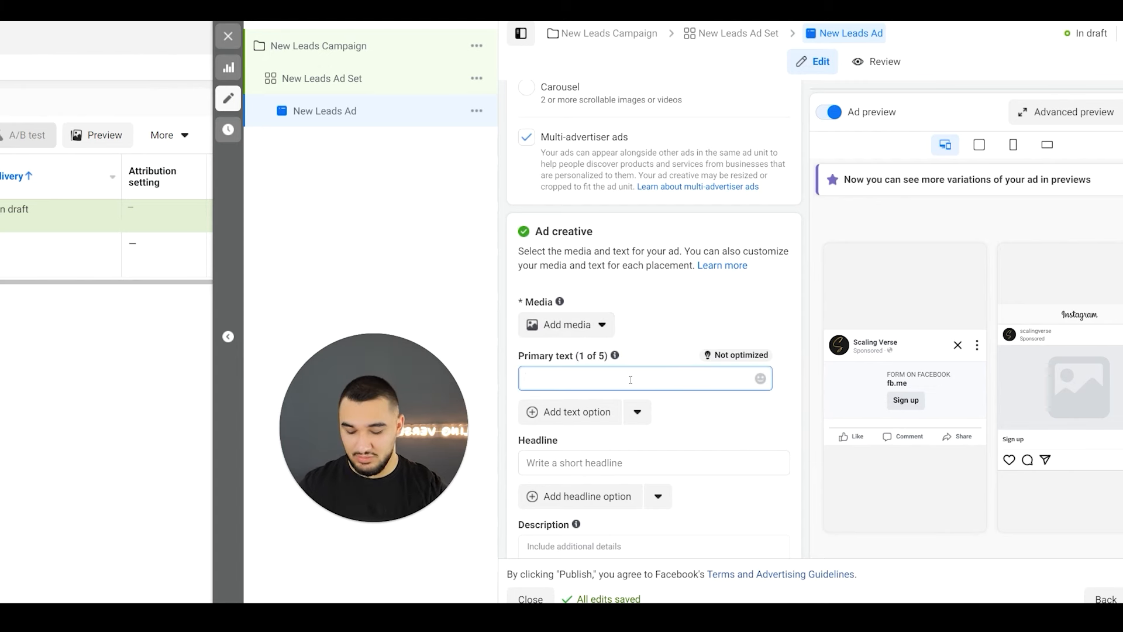
text(Hello)
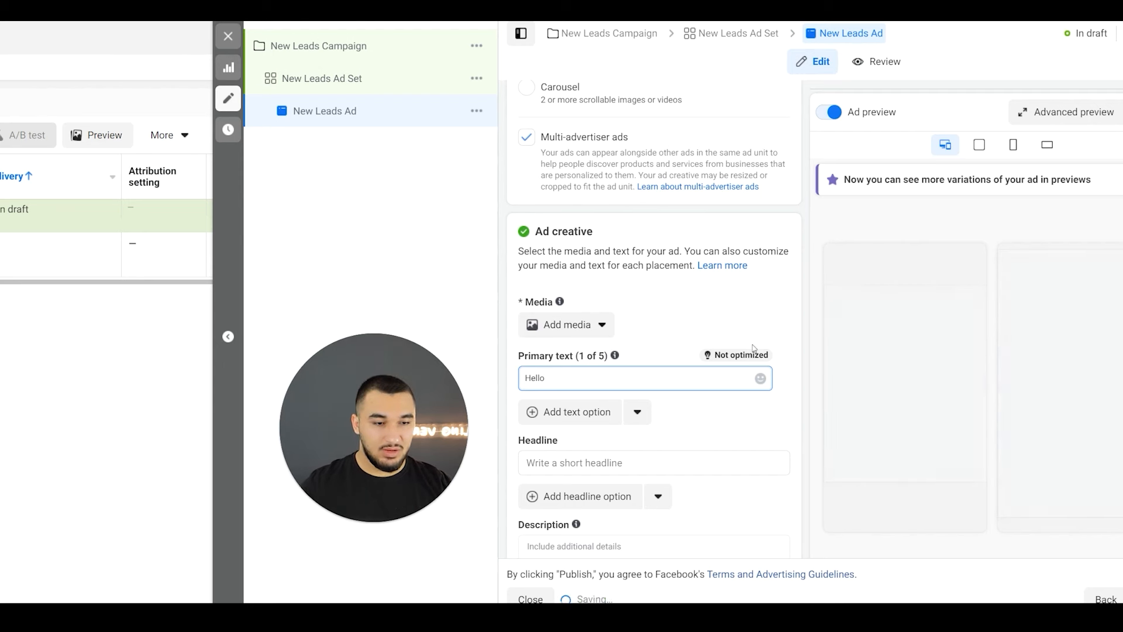
double_click(1043, 453)
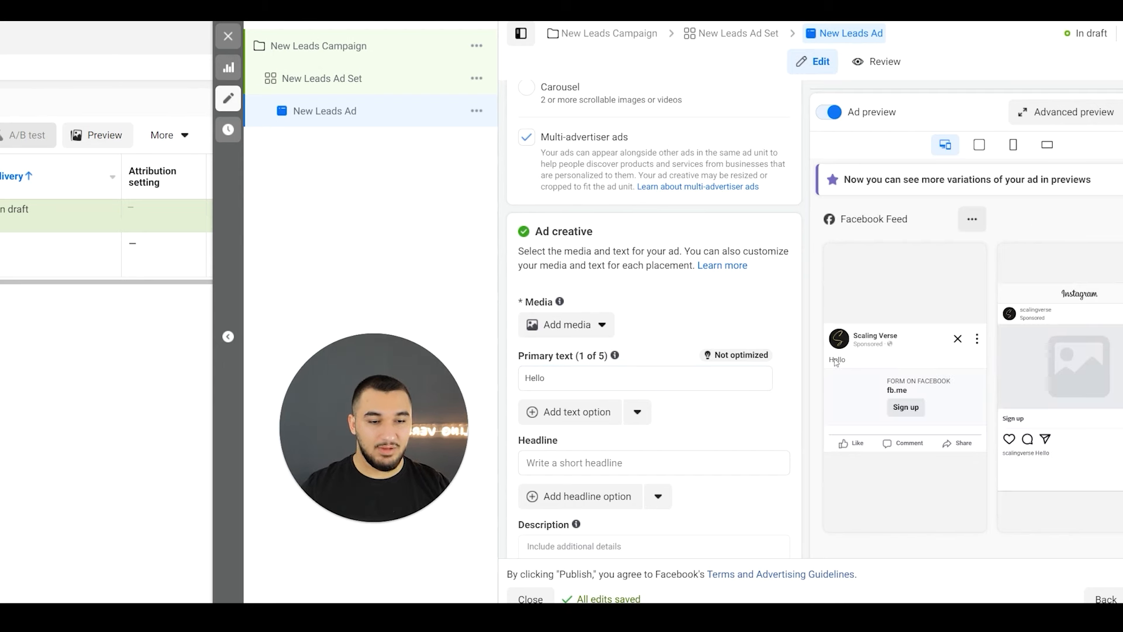
- Enter "Fcebook" as the ad's headline and "IG" as its description
scroll(632, 403, down, 2)
click(562, 367)
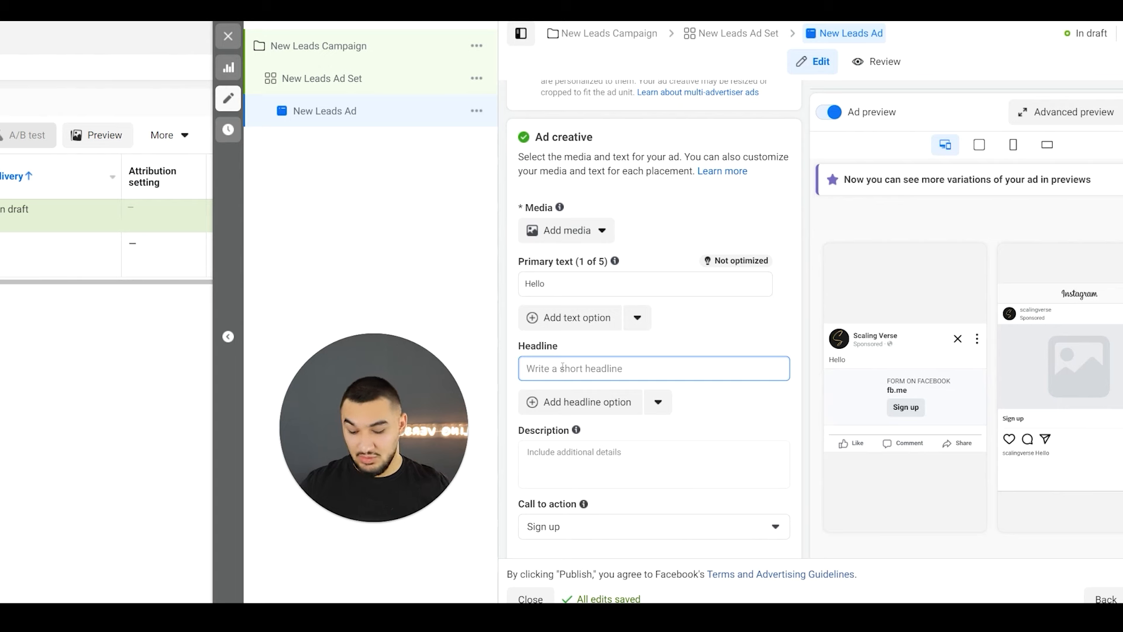
text(Fcebook)
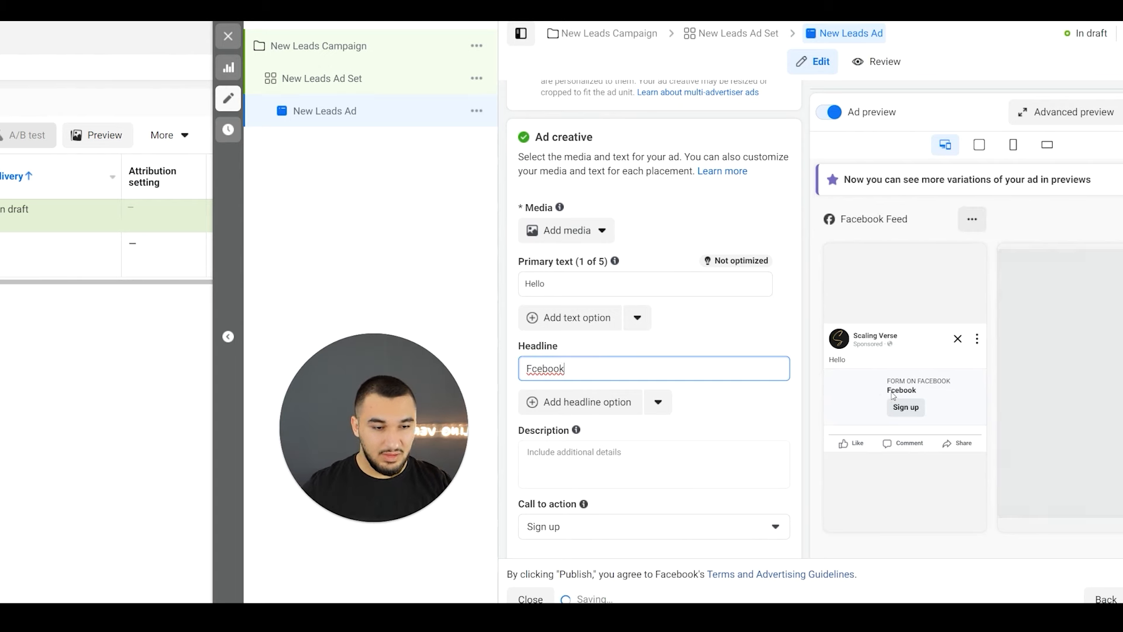
click(602, 476)
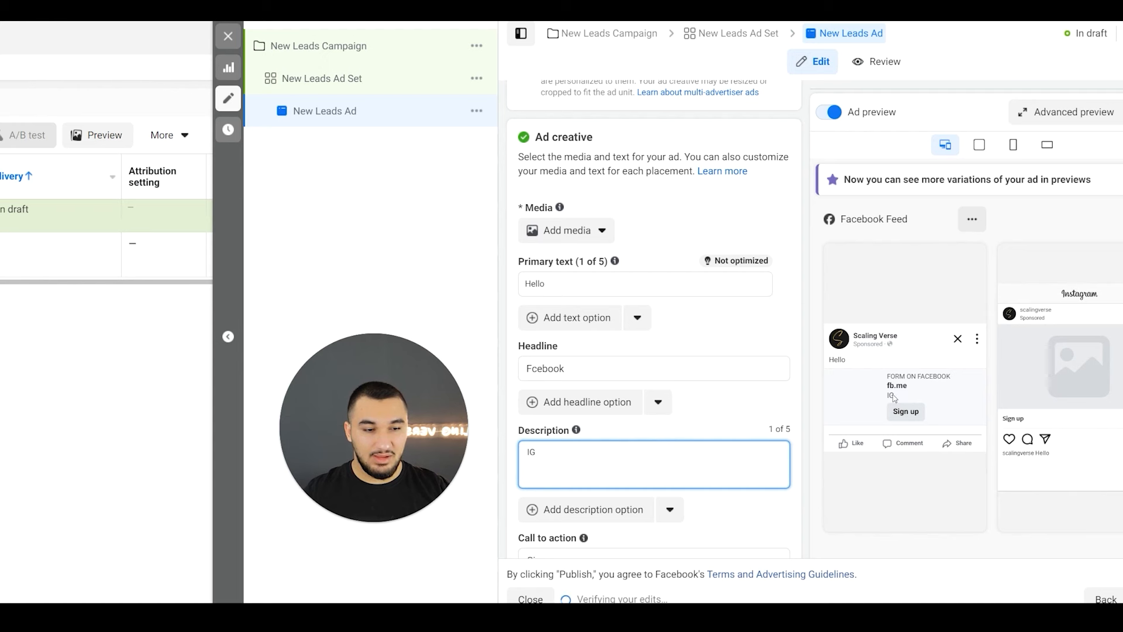
- Set the ad's call to action to Learn more
scroll(602, 415, down, 3)
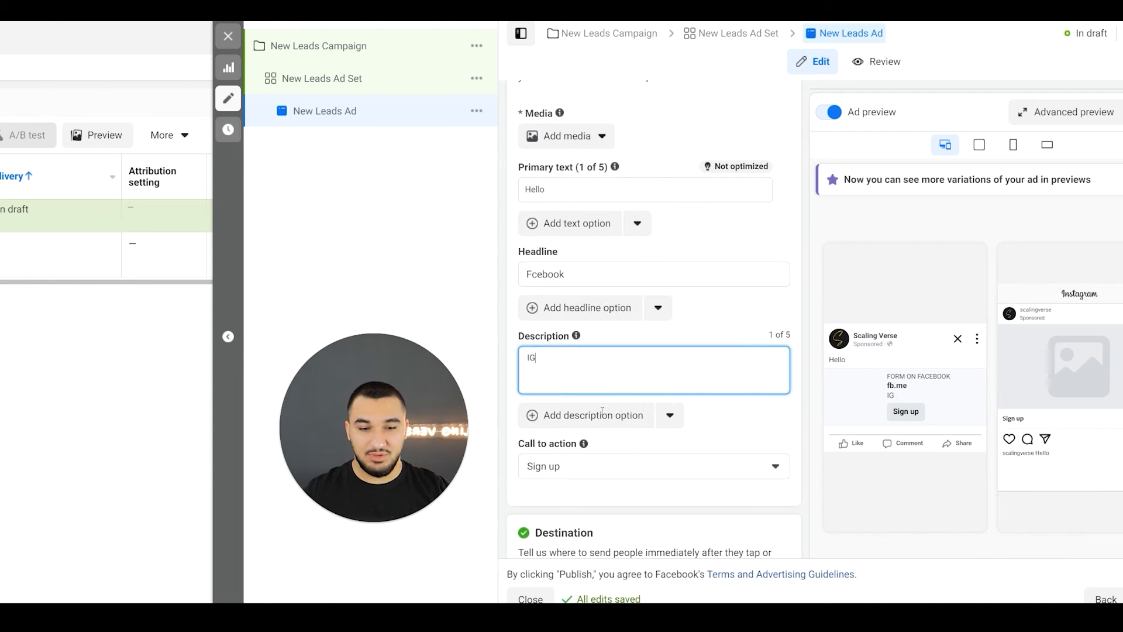
click(579, 423)
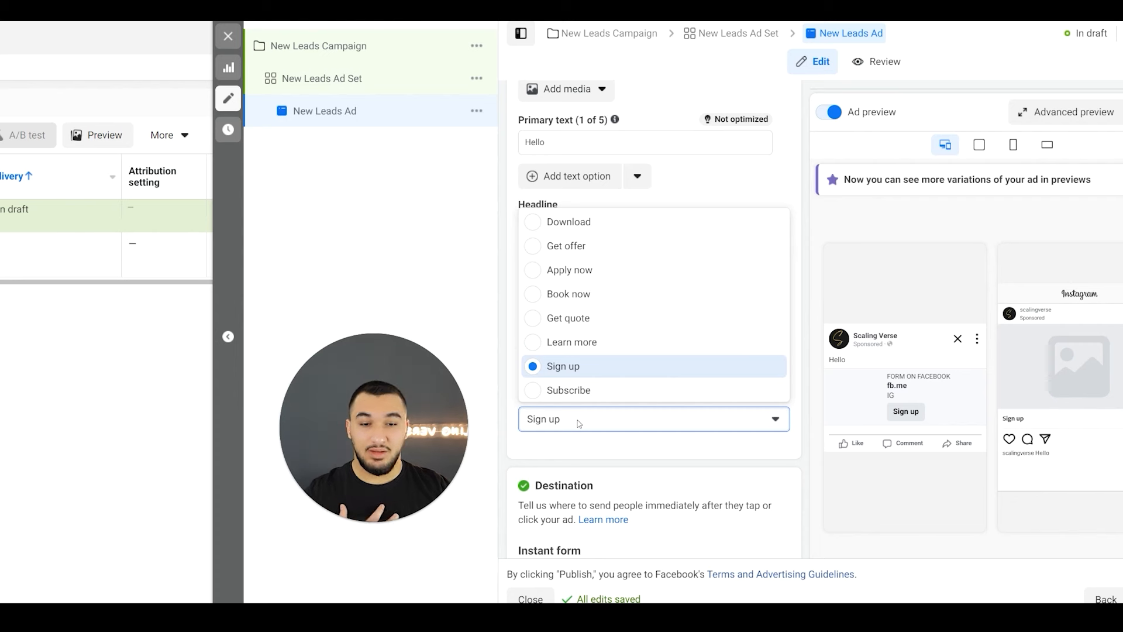
click(585, 342)
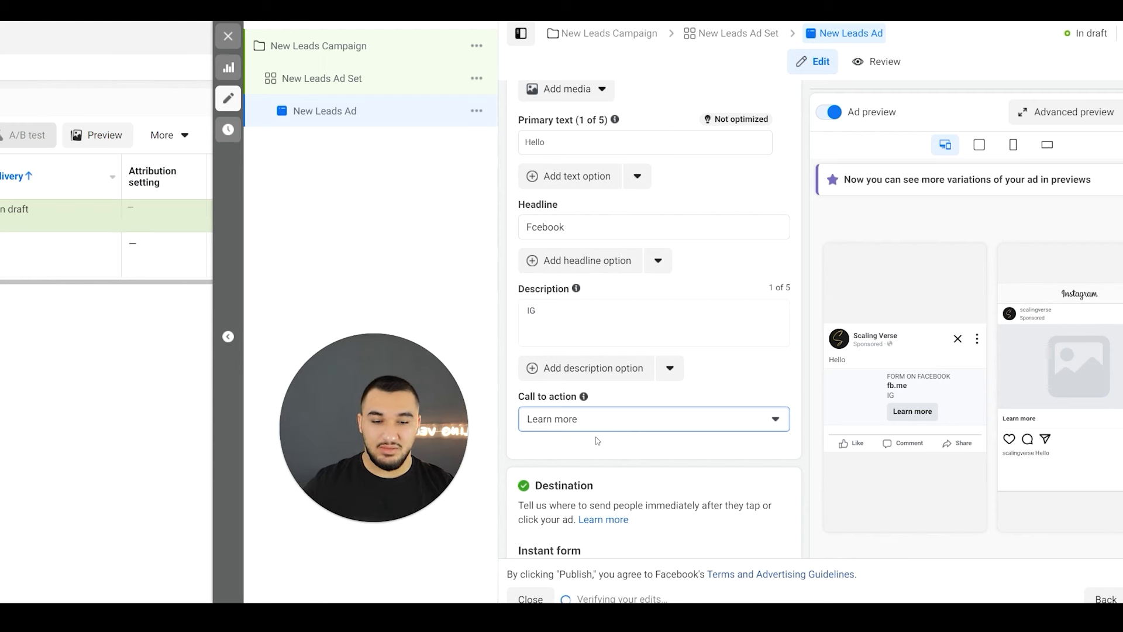
- Start a new instant form for the ad's destination and name it "Test V1"
scroll(596, 440, down, 3)
scroll(596, 440, down, 1)
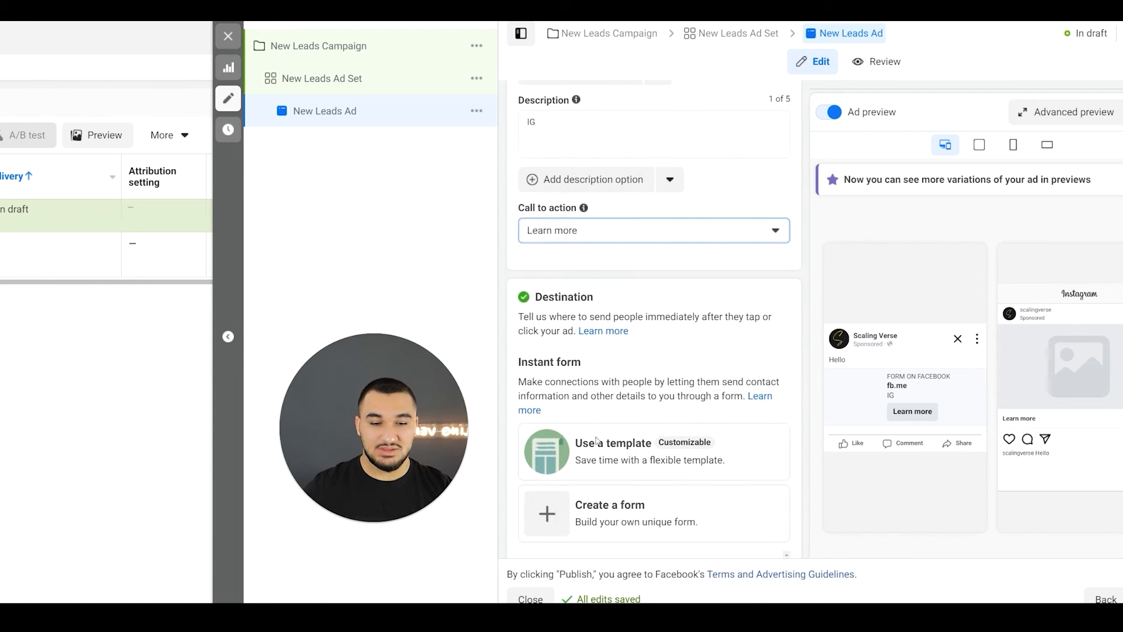
click(598, 500)
triple_click(163, 159)
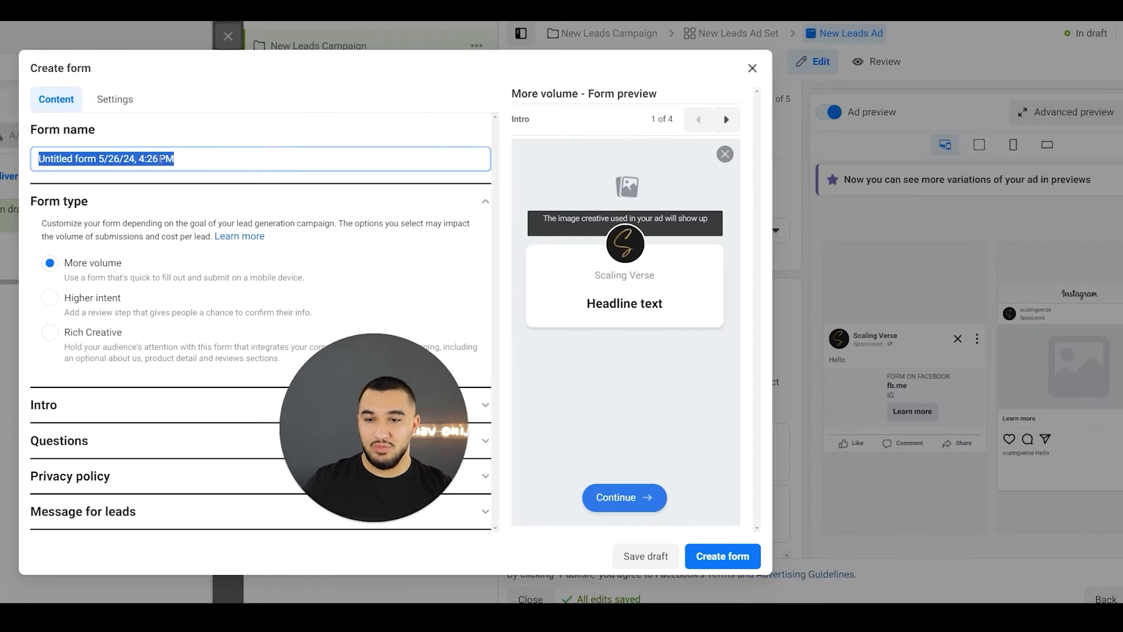
text(Test)
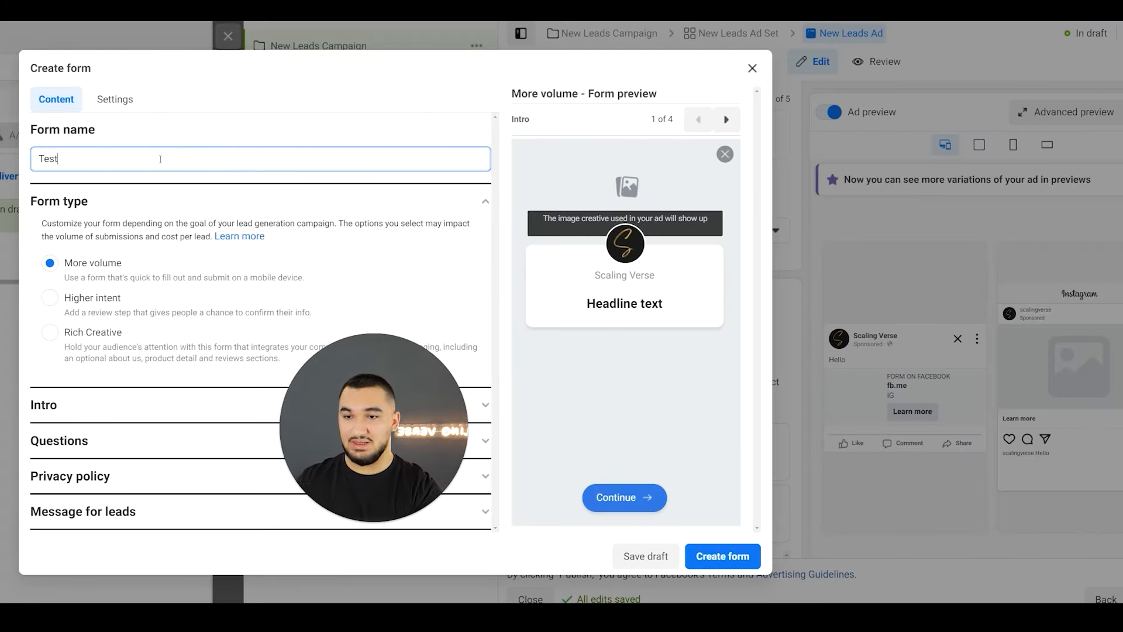
text(V1)
click(106, 188)
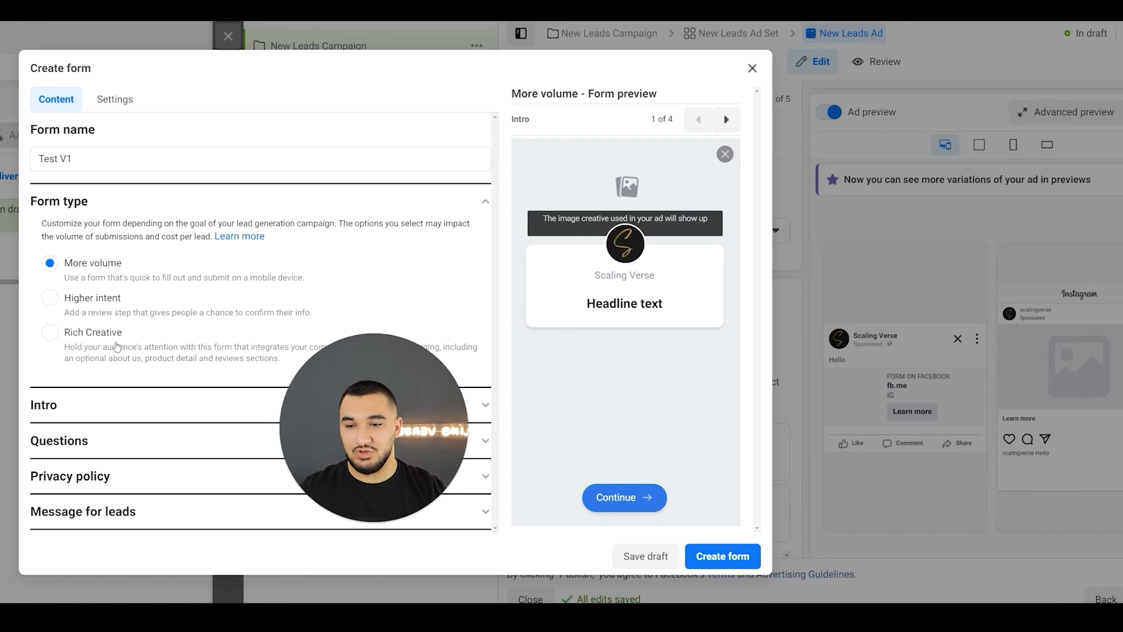
- Try the Higher intent form type, check its review screen, and switch back to More volume
click(104, 311)
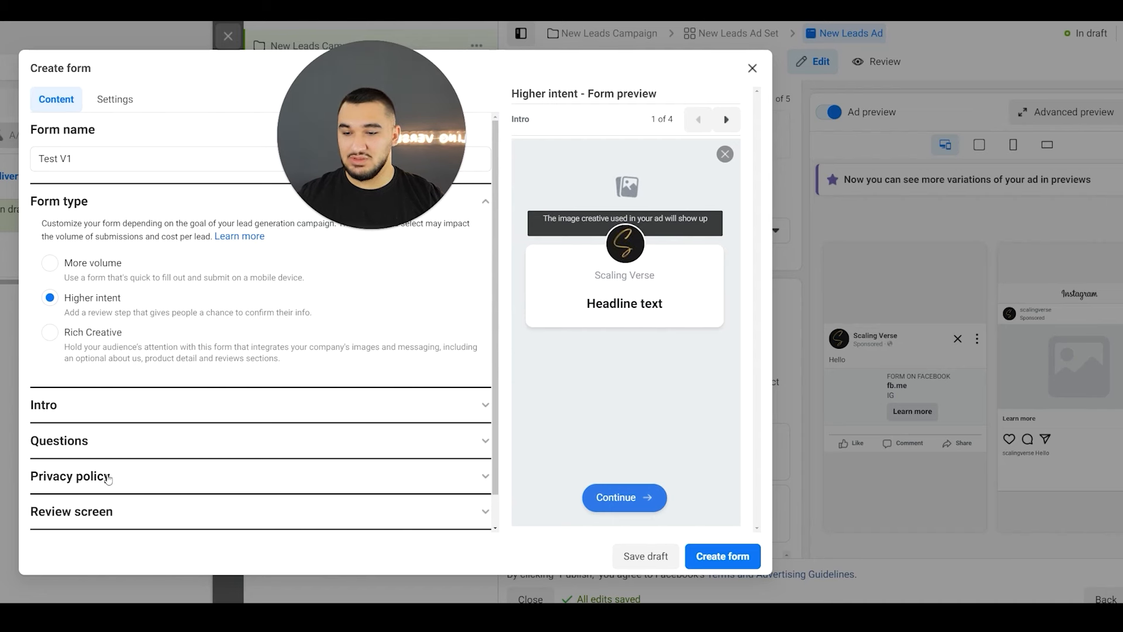
click(108, 511)
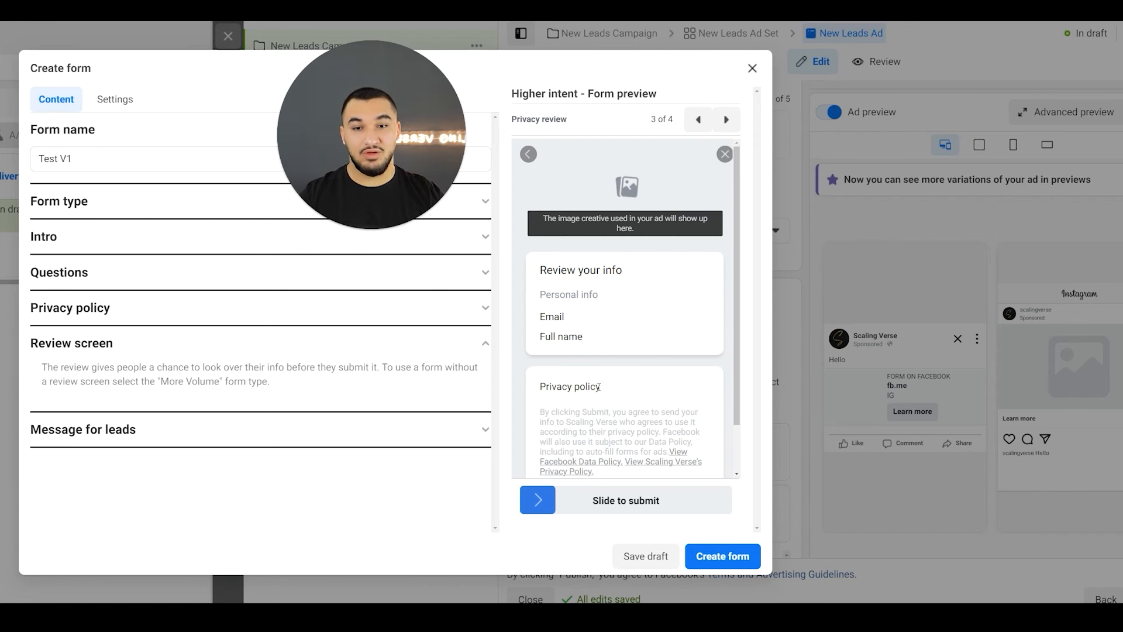
click(70, 212)
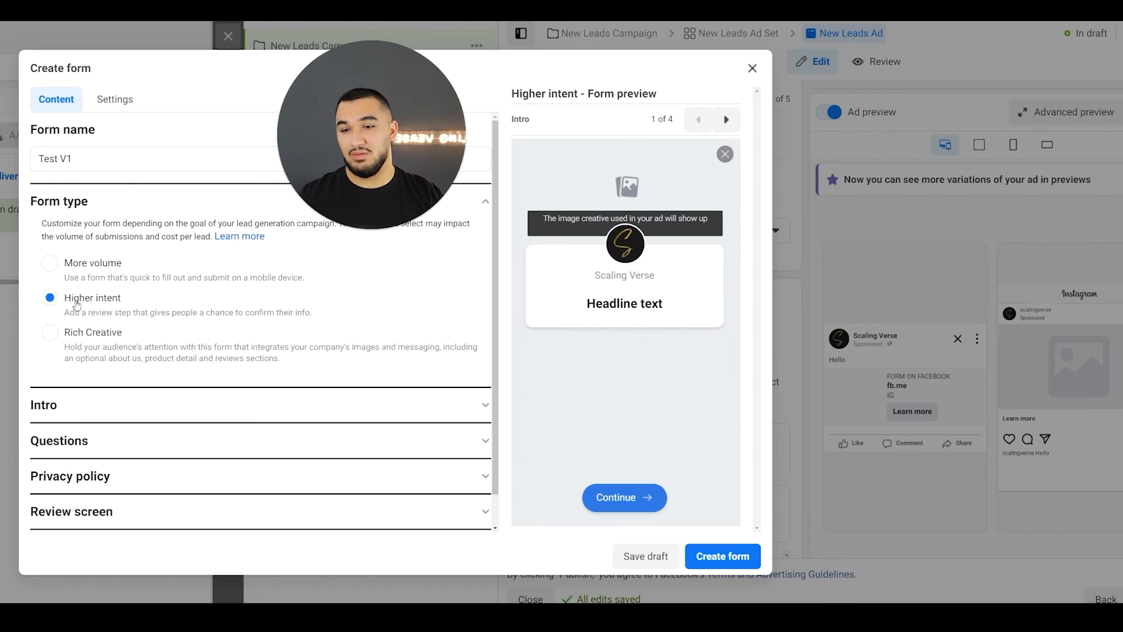
click(82, 275)
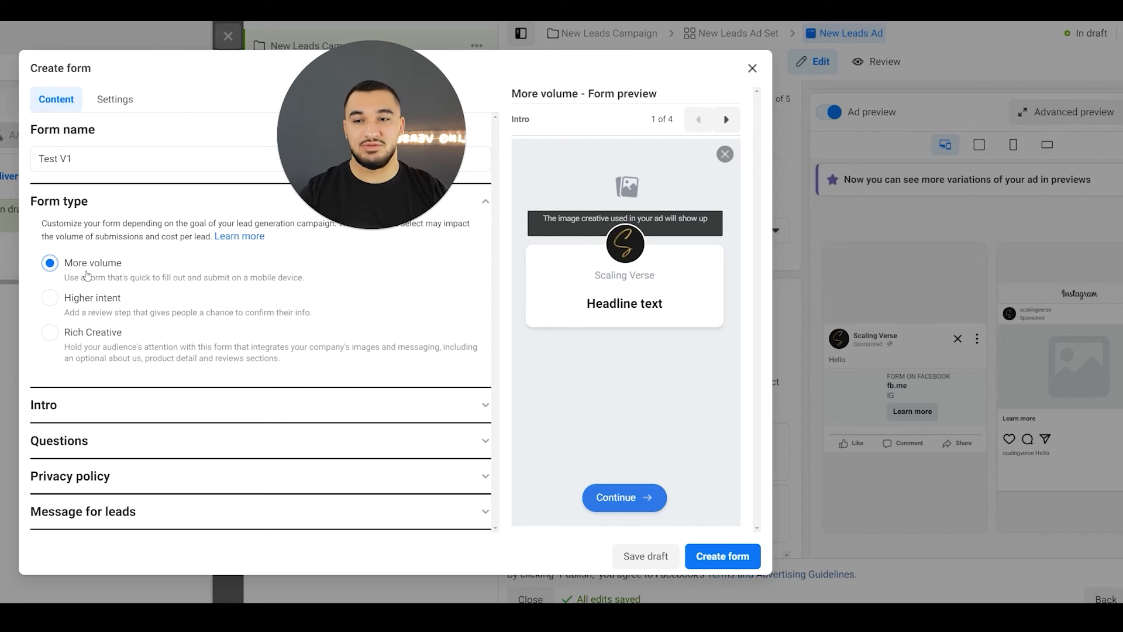
- Set the form type to Rich Creative and look through its intro and optional story sections
click(82, 332)
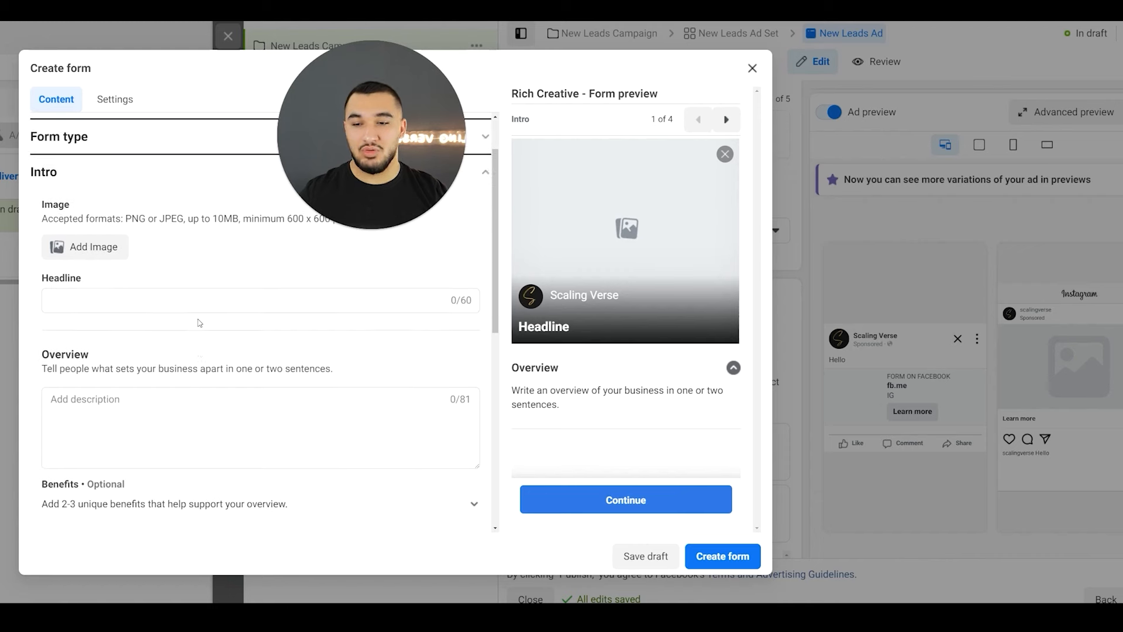
scroll(199, 323, down, 4)
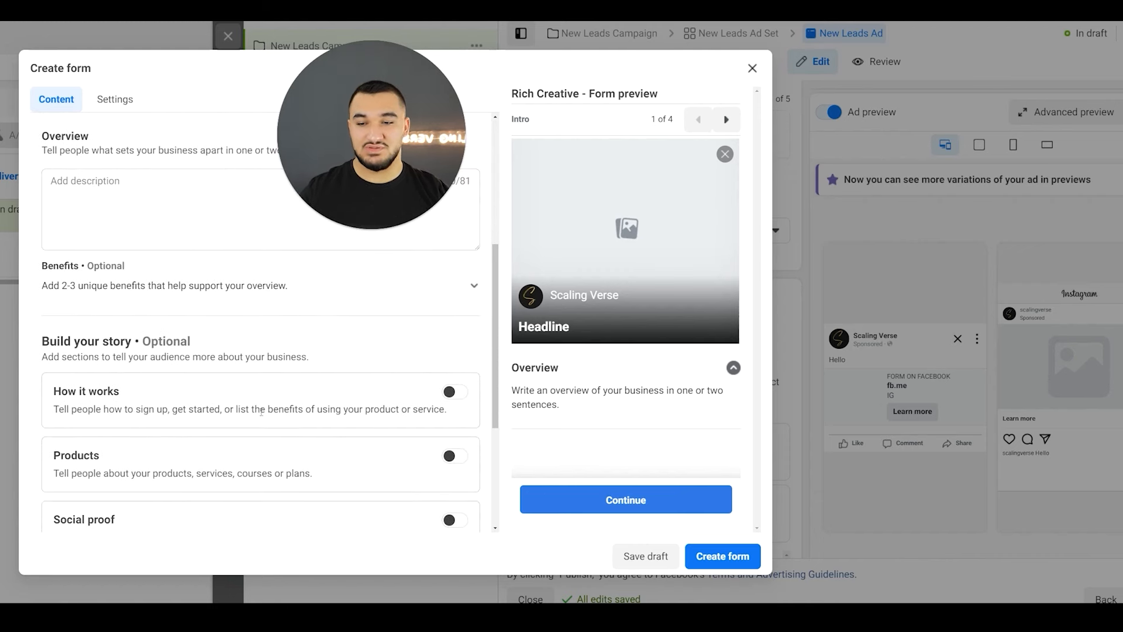
scroll(265, 395, down, 2)
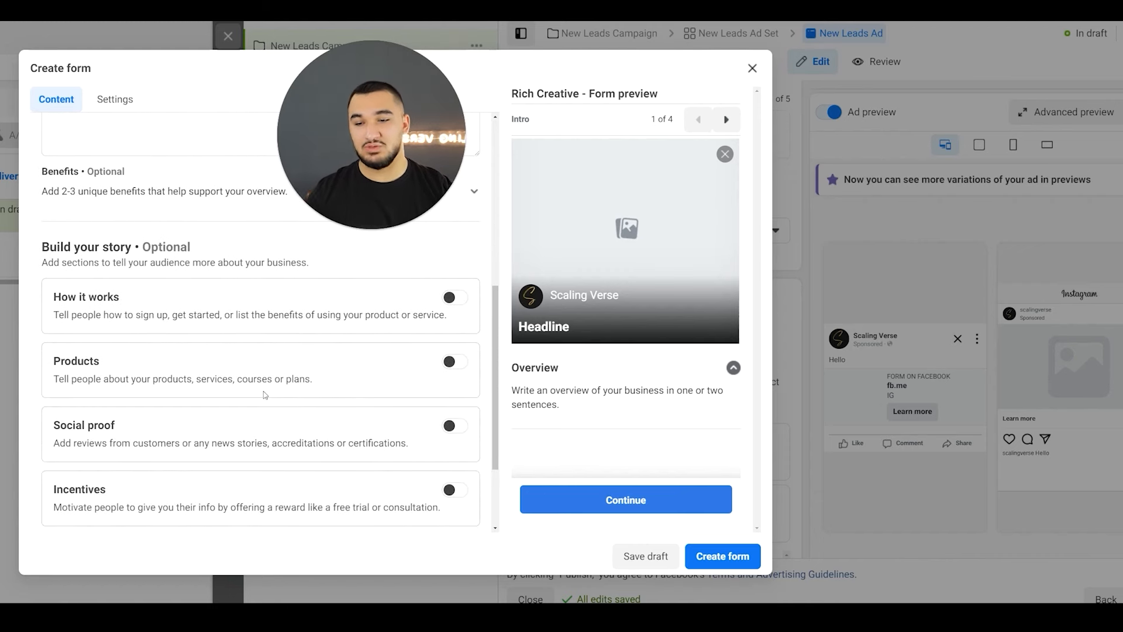
- Switch the form type from Rich Creative back to More volume
scroll(265, 394, down, 1)
scroll(226, 397, up, 7)
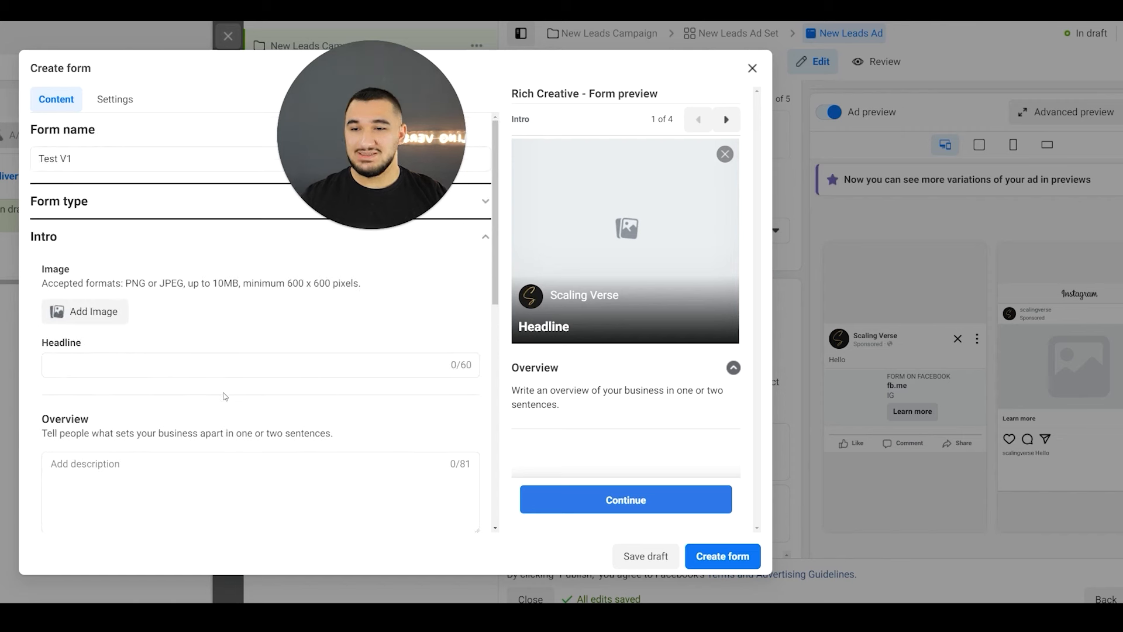
click(146, 211)
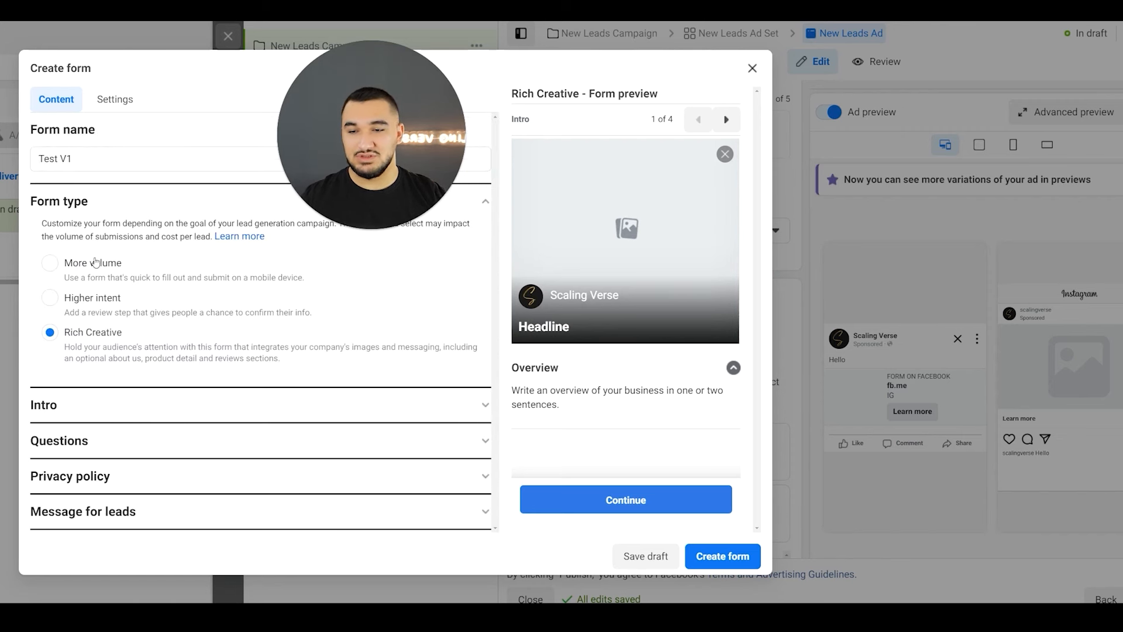
click(95, 262)
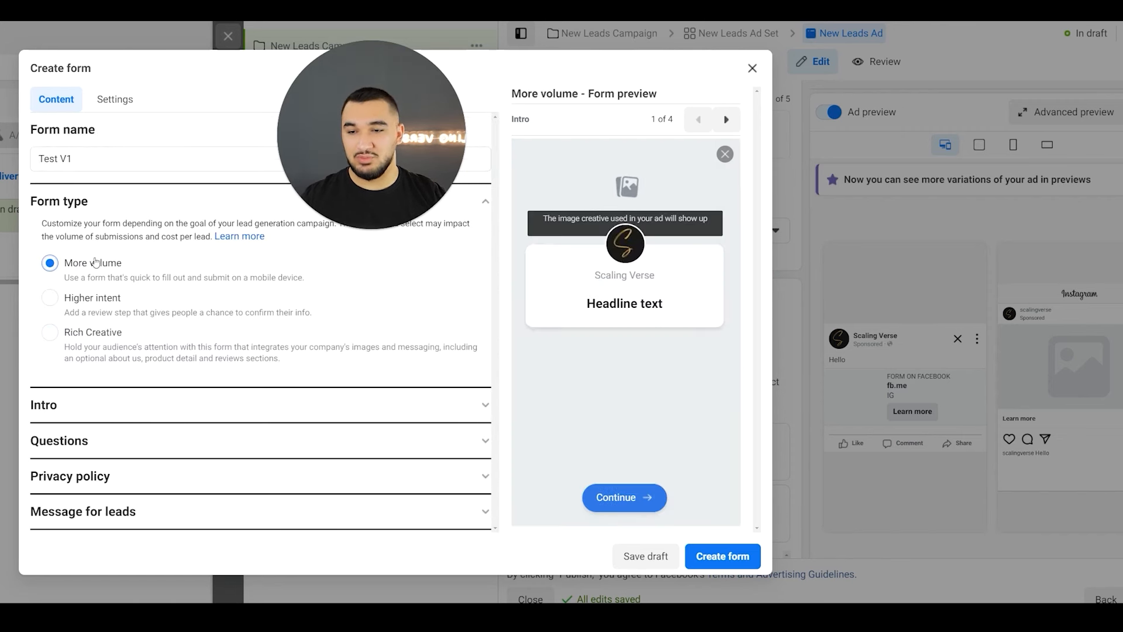
- Set the headline of the form's intro greeting to "HOOK"
click(88, 397)
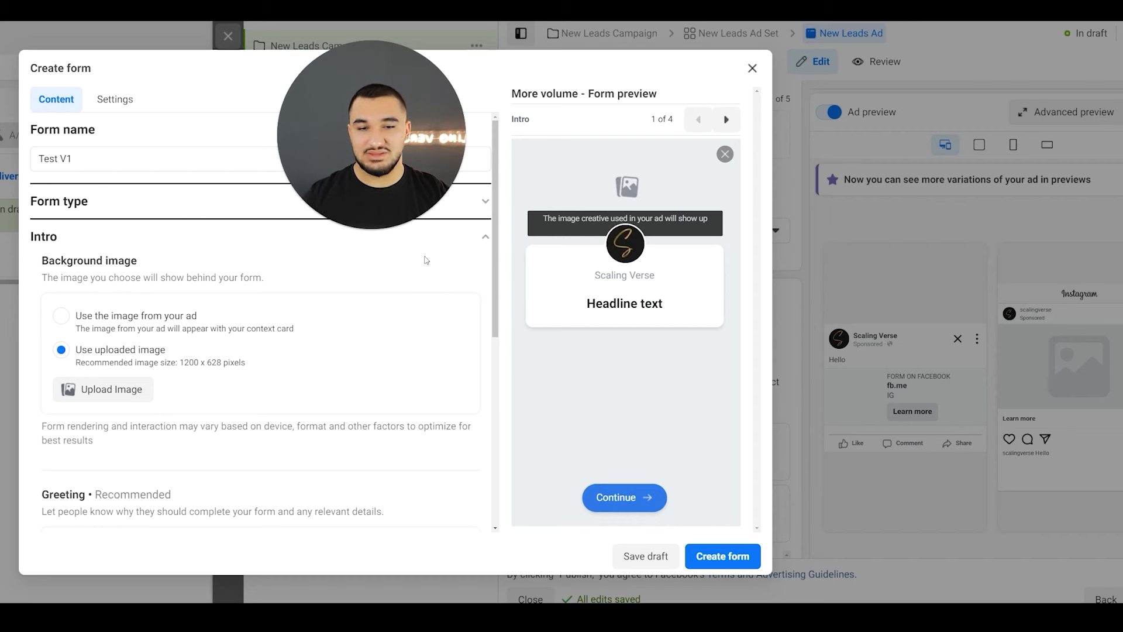
scroll(238, 376, down, 3)
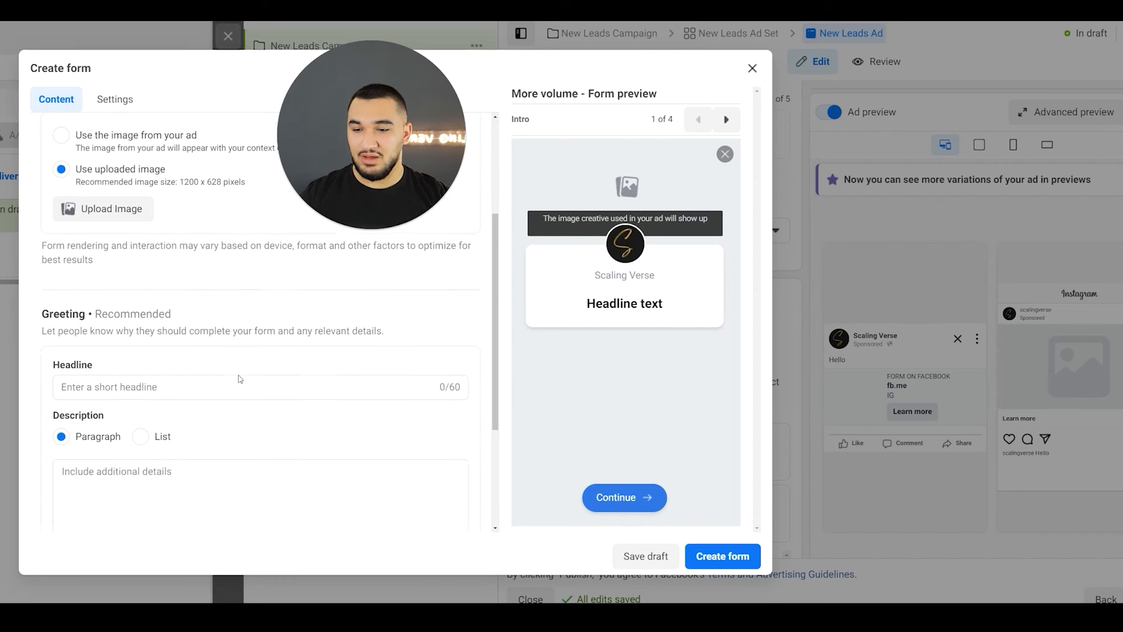
click(170, 377)
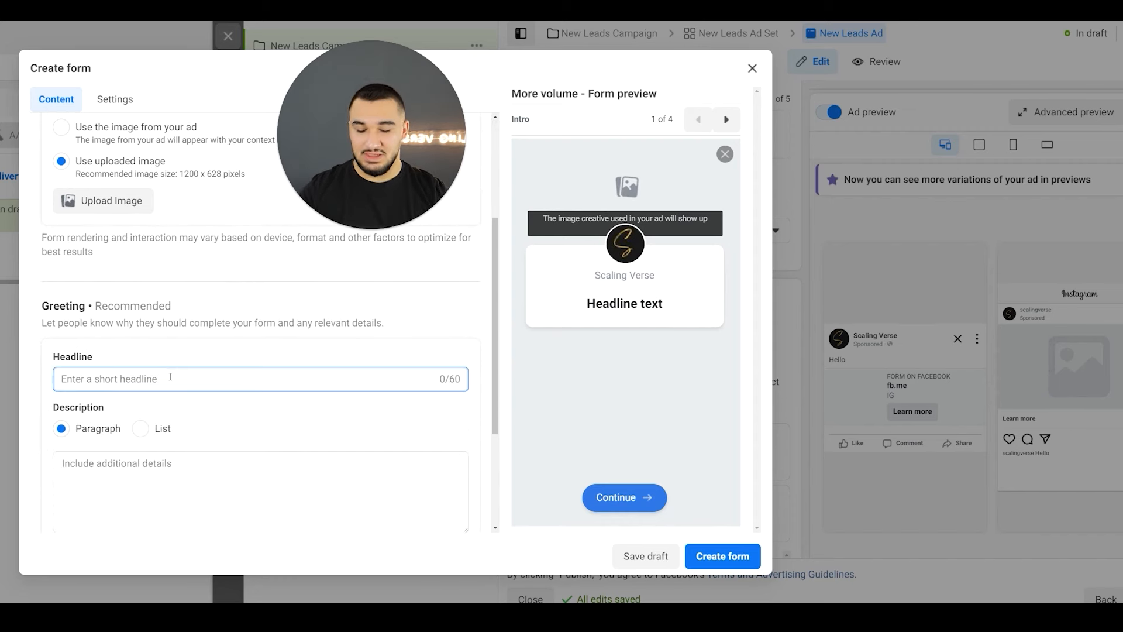
text(HOOK)
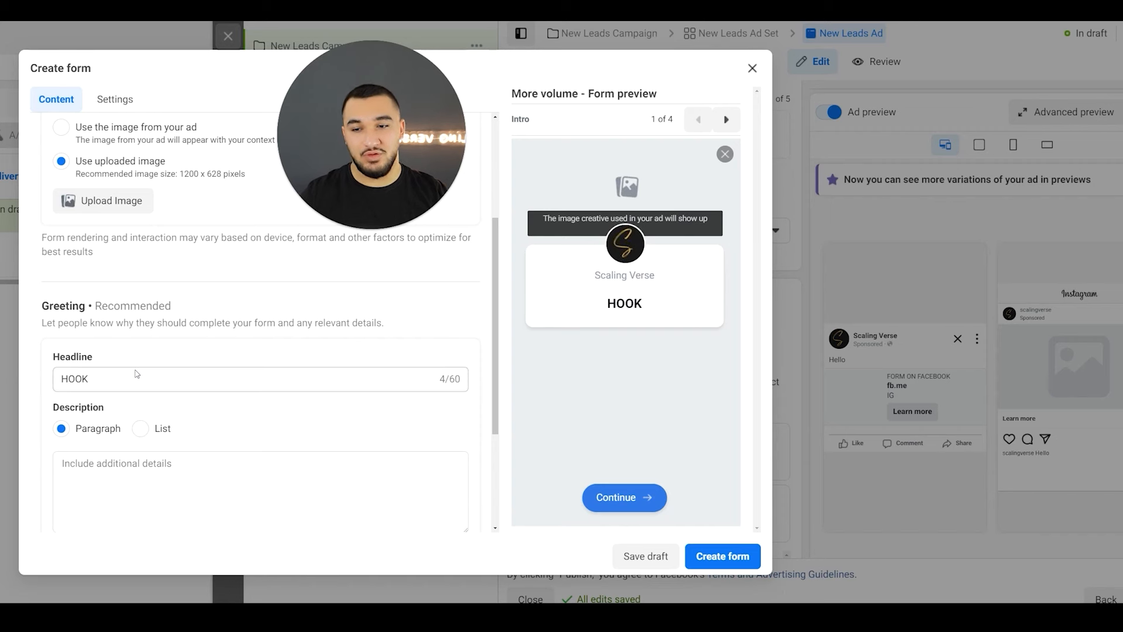
- Try a paragraph description reading "besDVBSAD" in the intro greeting
scroll(117, 404, down, 1)
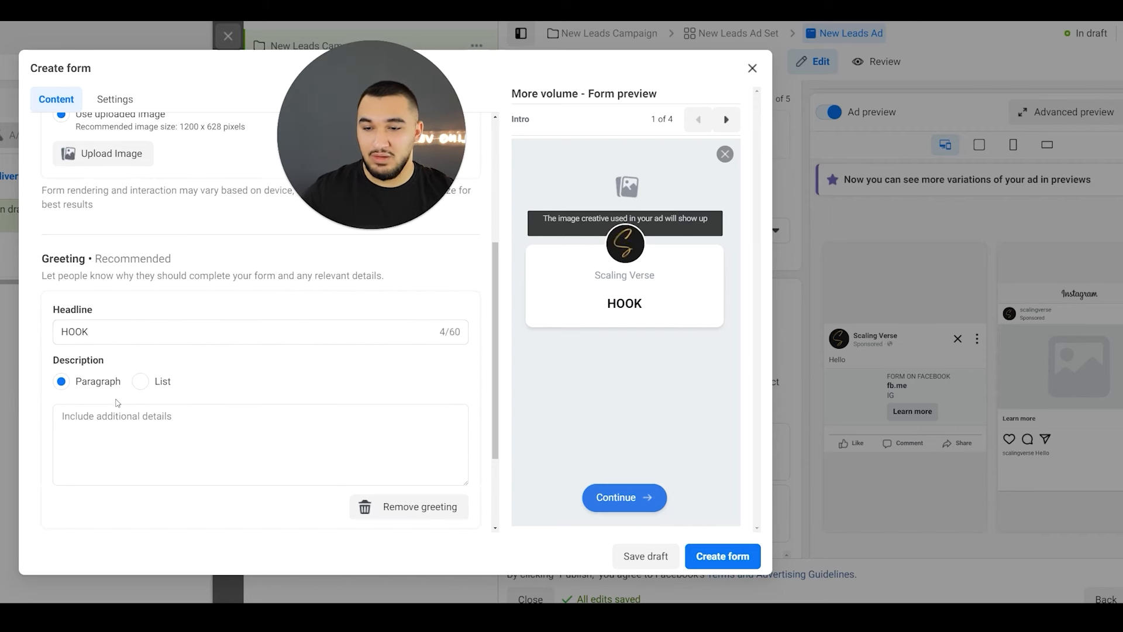
click(112, 407)
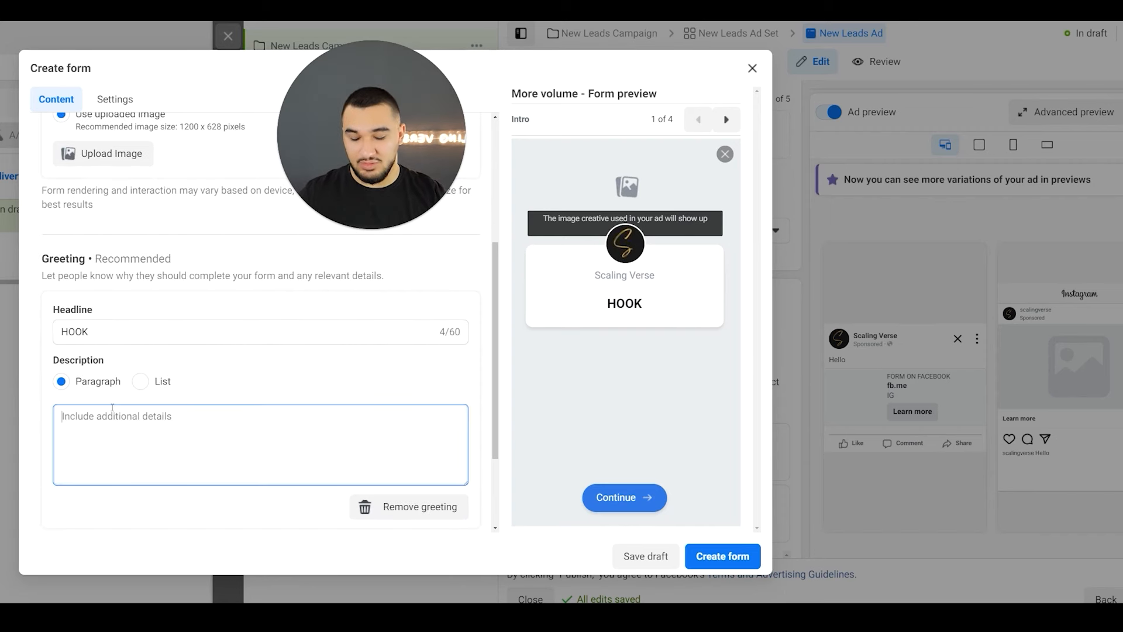
text(besDVBSAD)
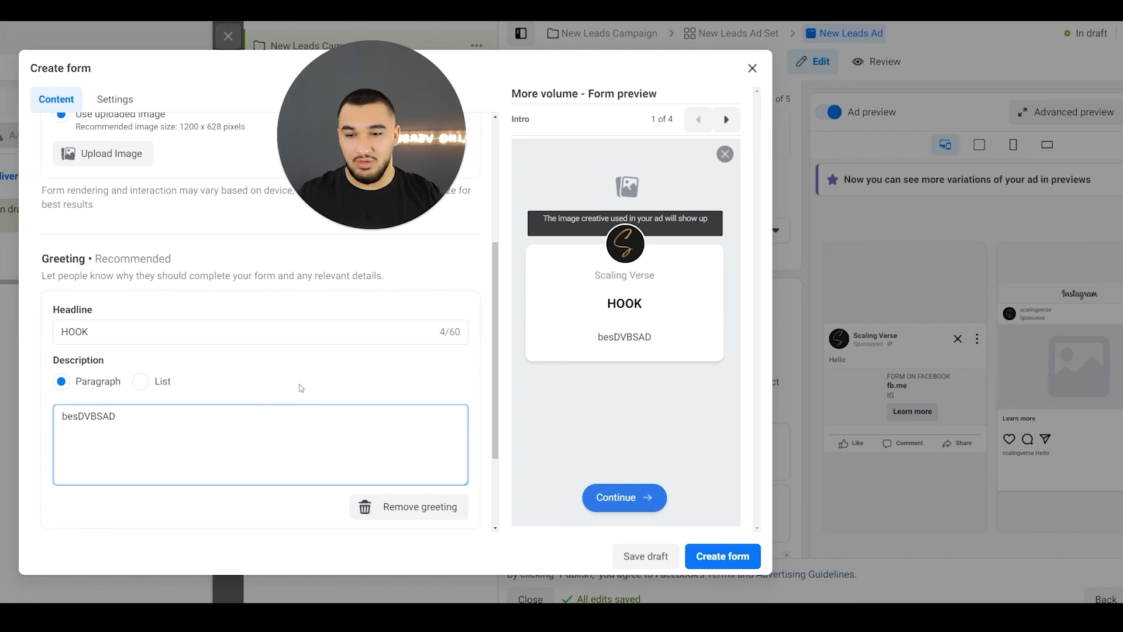
- Change the greeting description to a list with the items 1, 2, 3 and 4, and expand it in the form preview
click(158, 383)
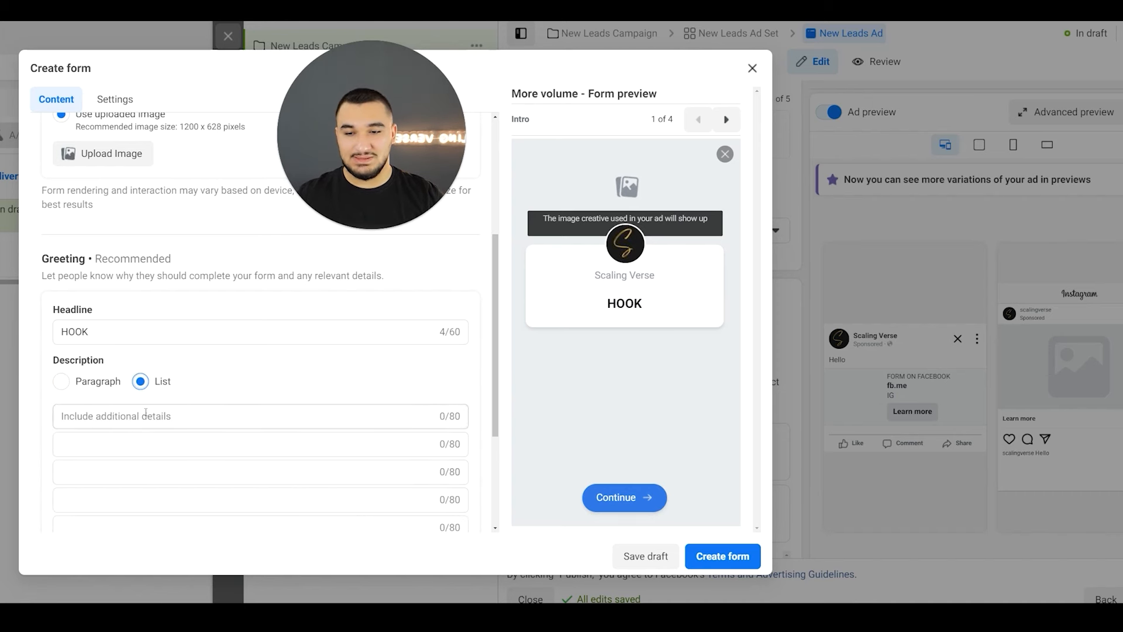
click(146, 412)
text(1)
click(140, 440)
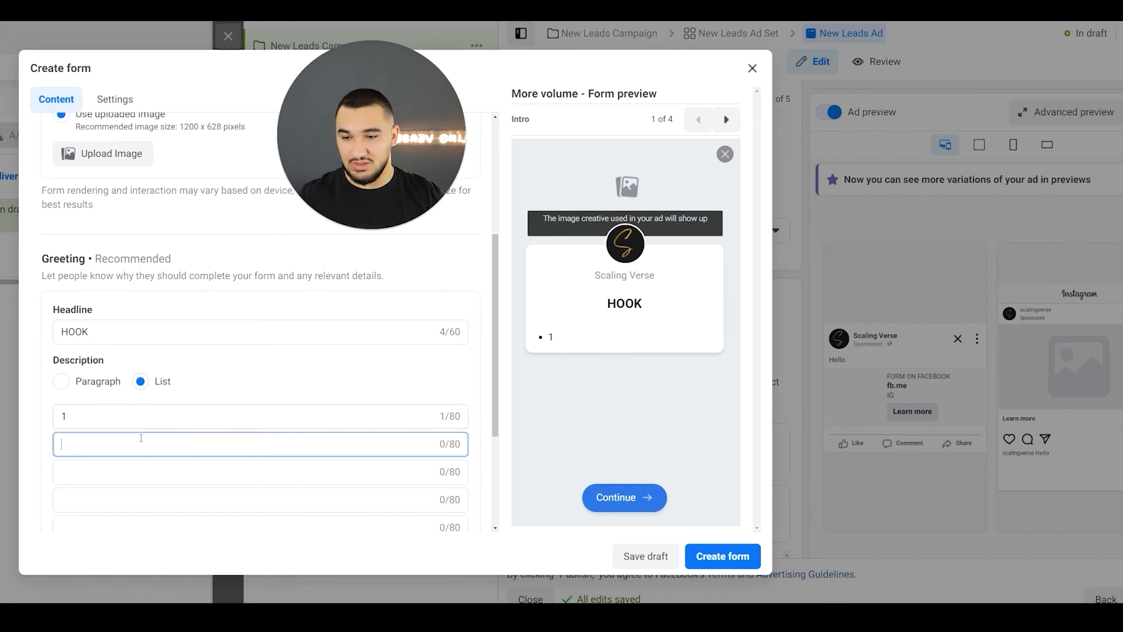
text(2)
click(142, 471)
text(3)
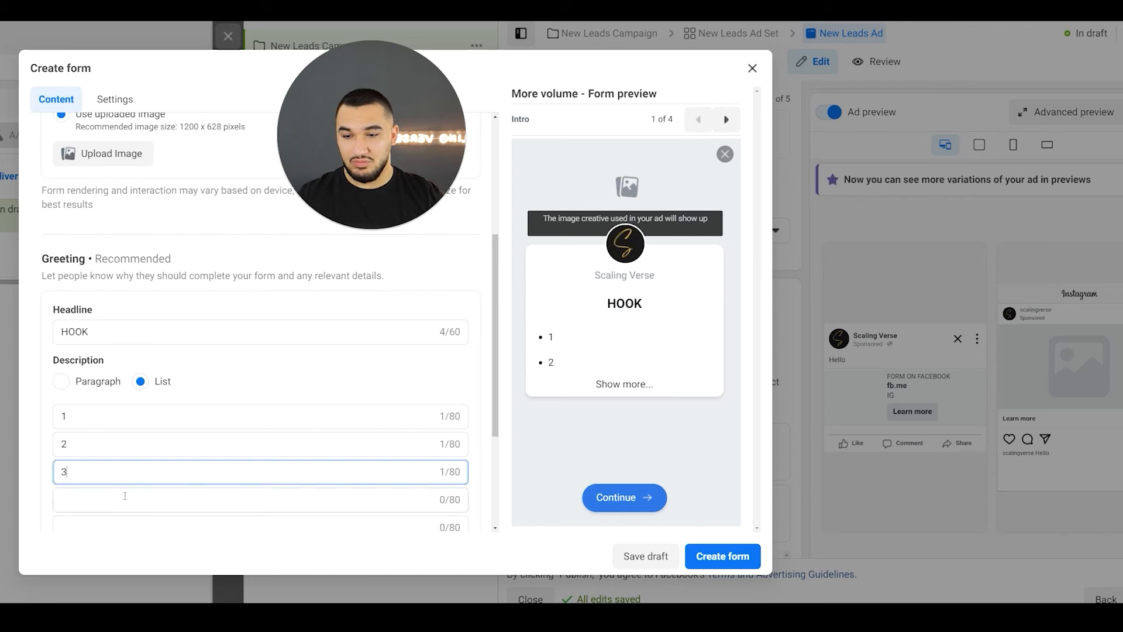
click(124, 497)
text(4)
click(612, 385)
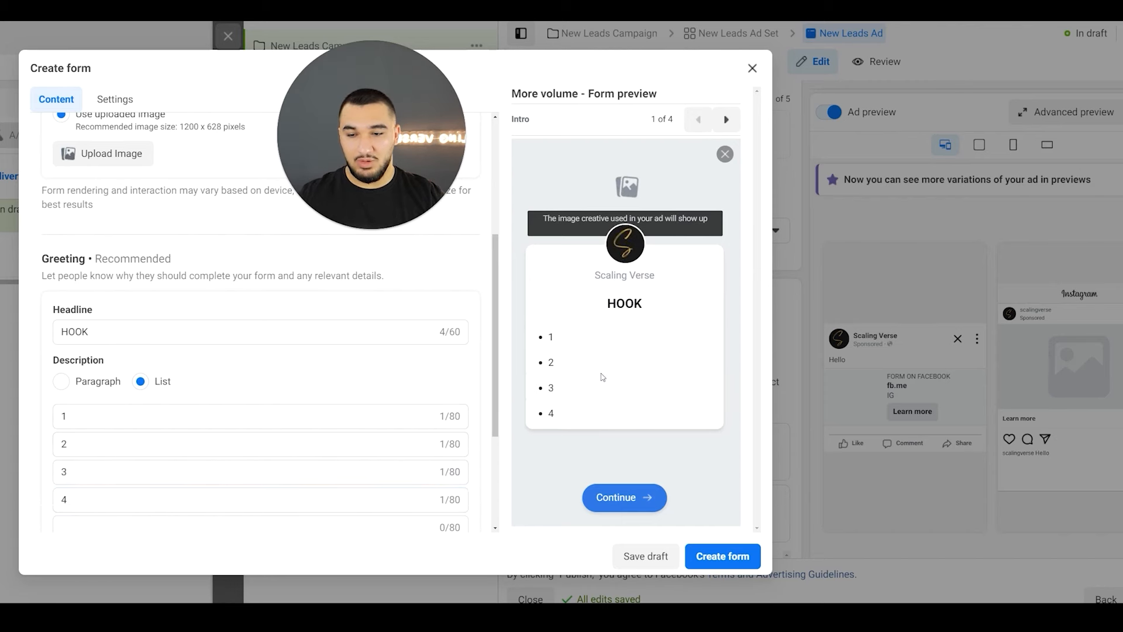
- Add Phone number from the contact fields to the form's prefill questions
scroll(413, 383, down, 3)
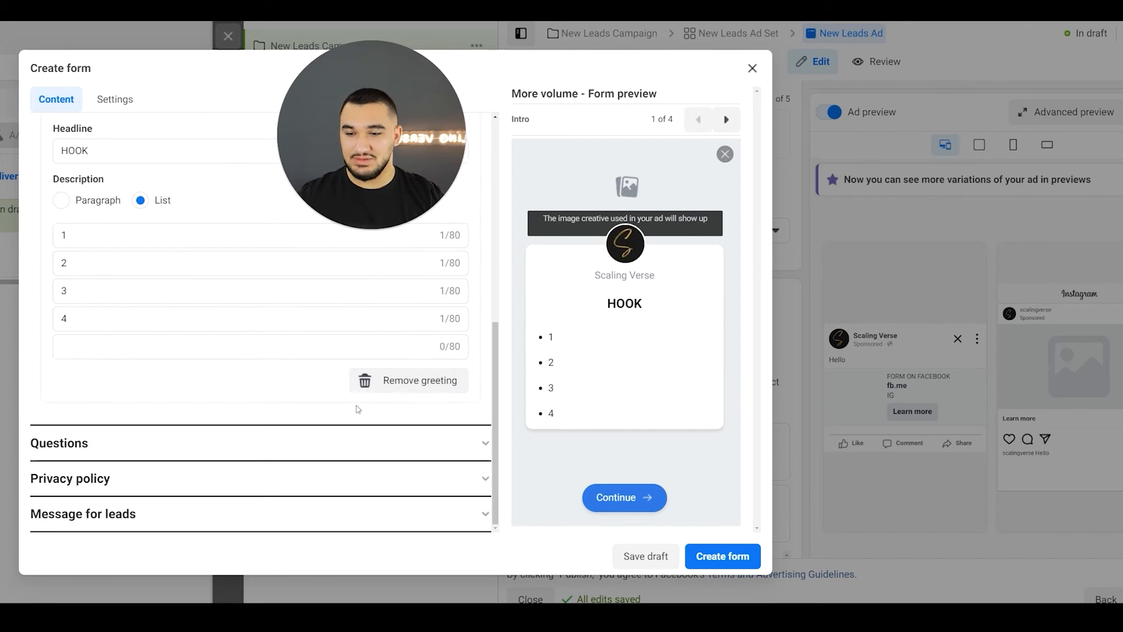
click(314, 443)
click(100, 505)
mouse_move(146, 376)
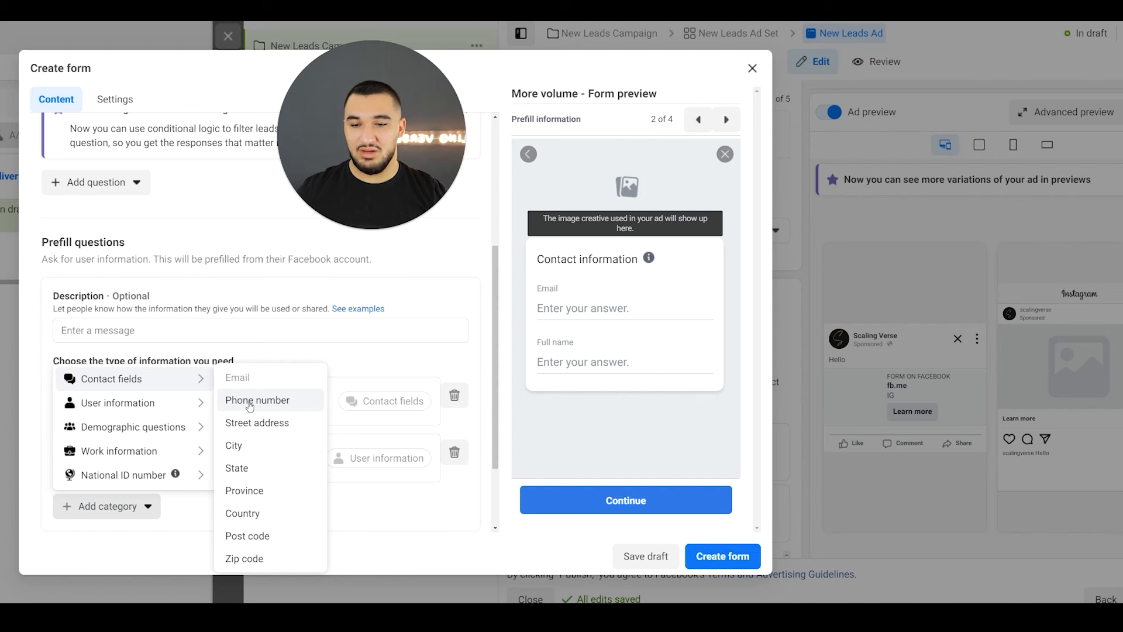
click(251, 399)
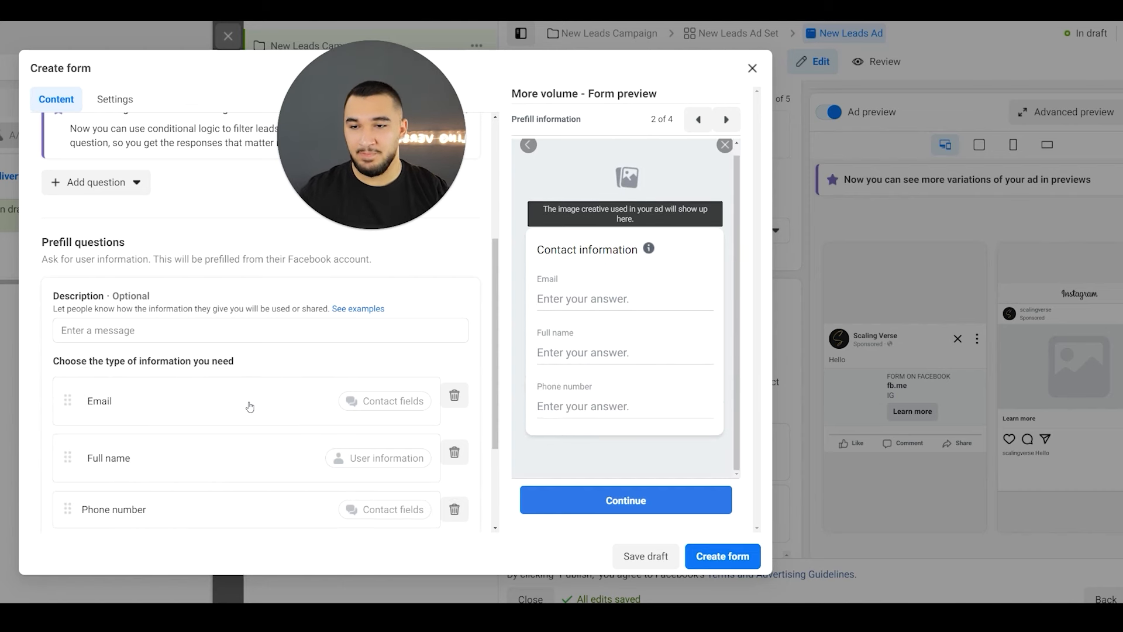
- Add a multiple choice custom question asking "Do you have an active business?"
scroll(248, 403, up, 3)
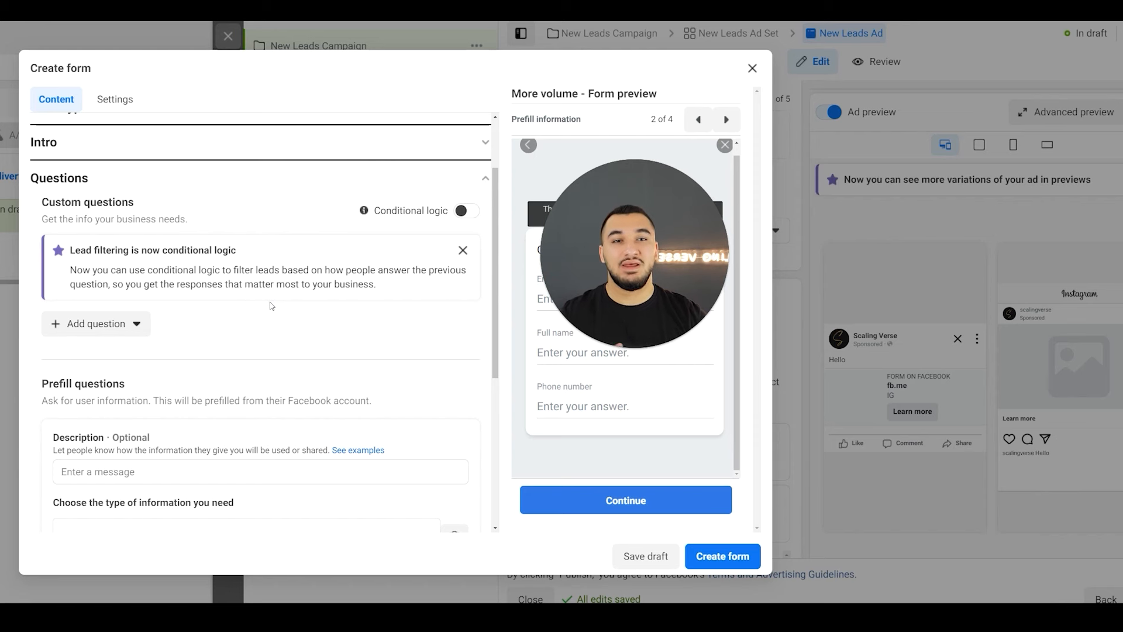
click(123, 324)
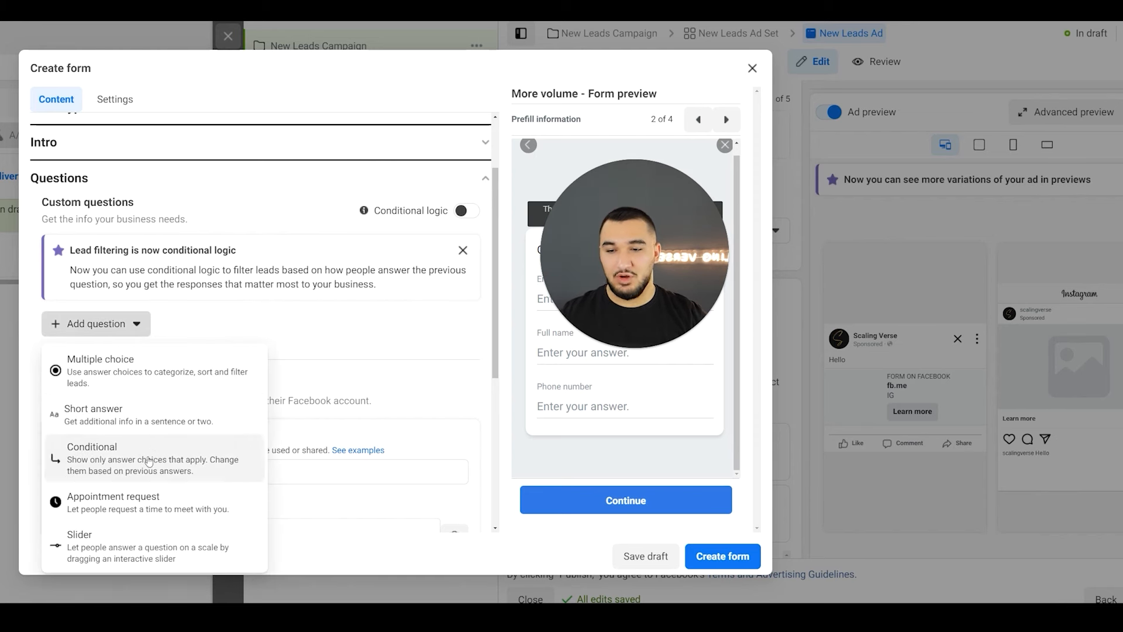
click(153, 379)
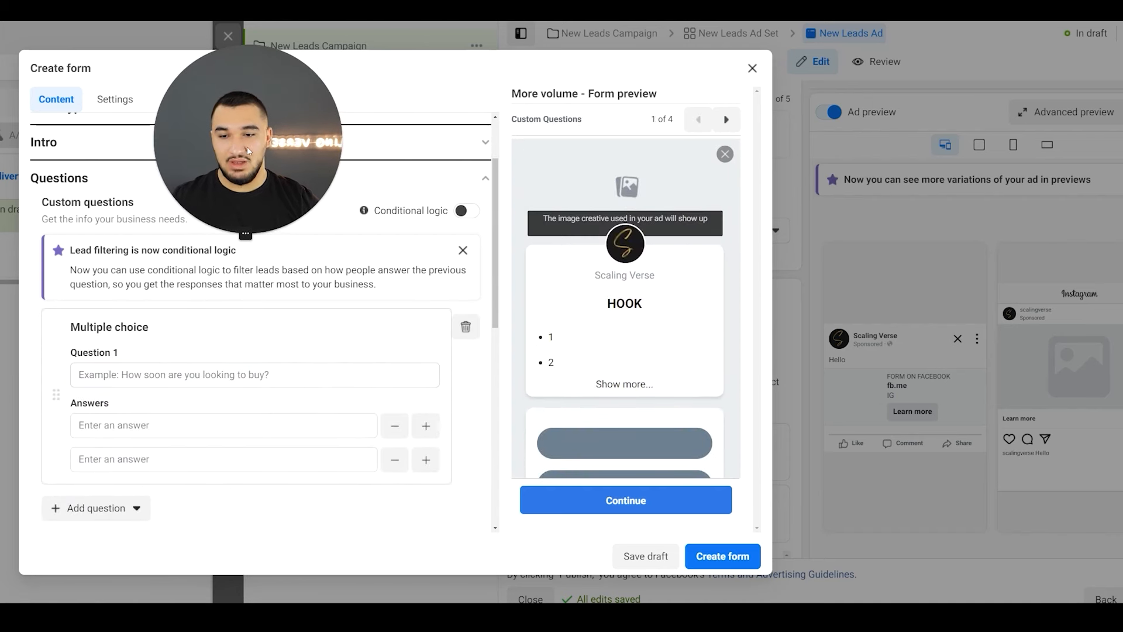
click(259, 375)
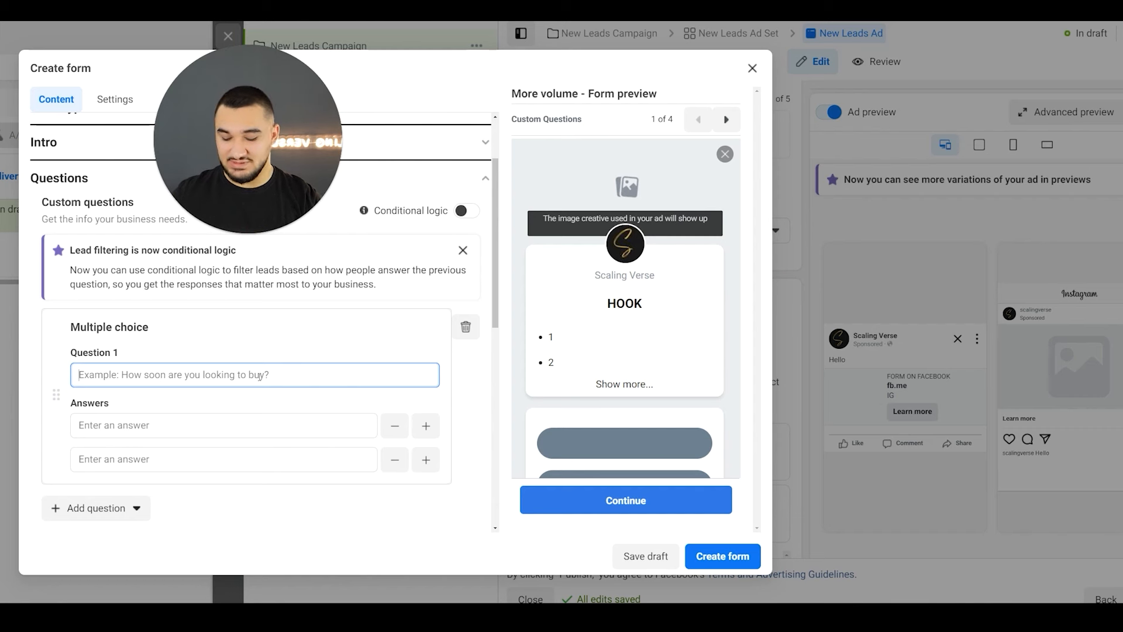
text(Do you have )
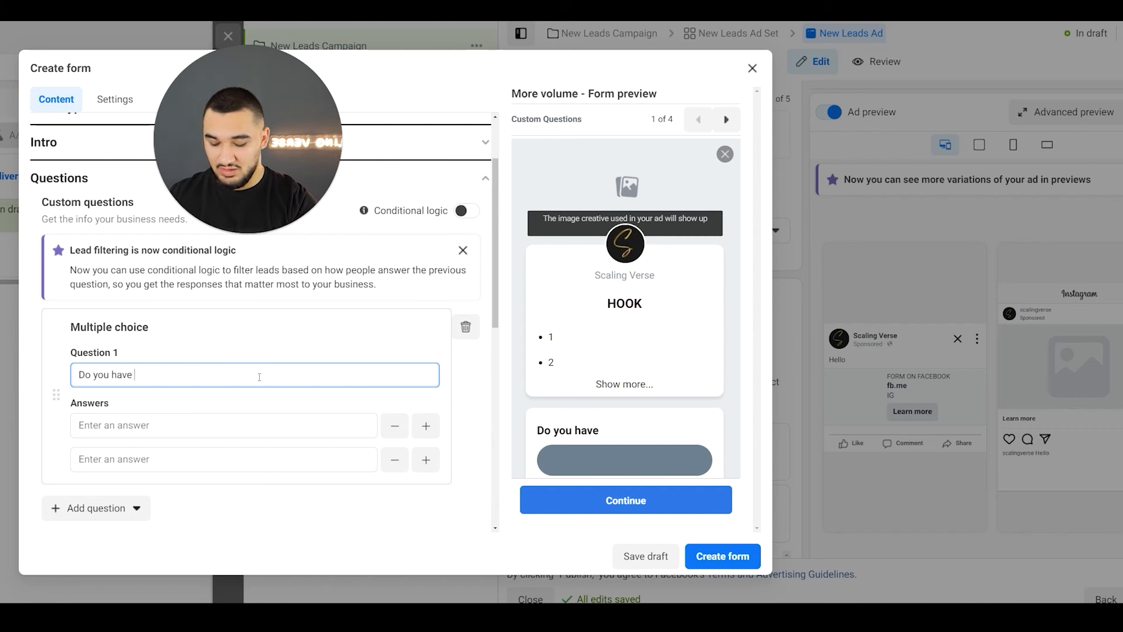
text(an active business?)
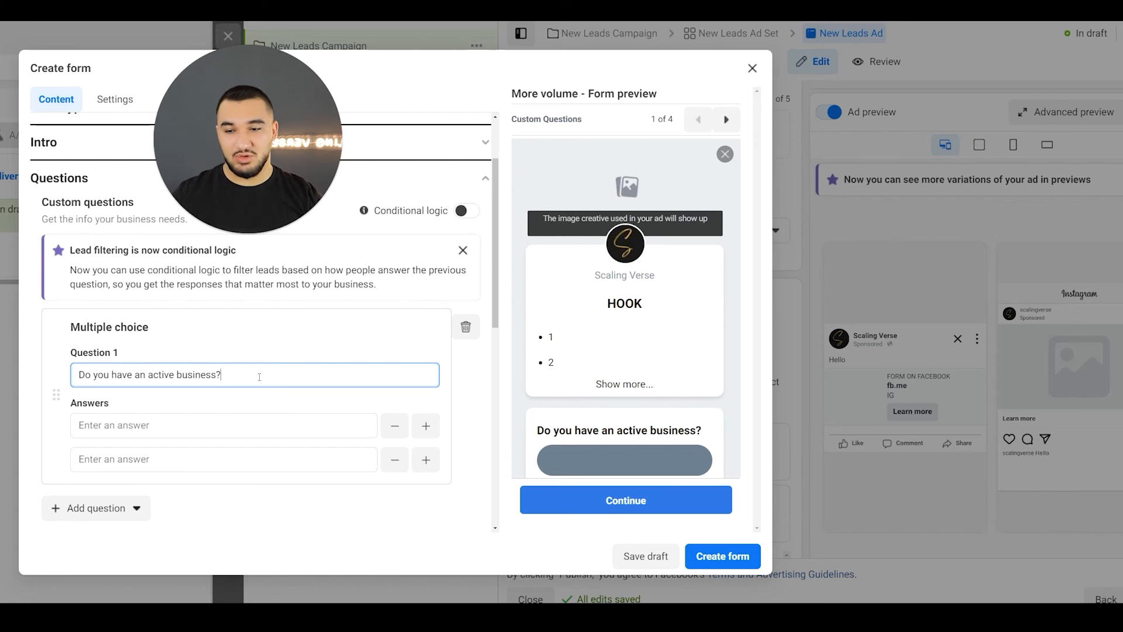
- Give the active business question the answers "Yes" and "No", and check them in the form preview
click(229, 428)
text(Yes)
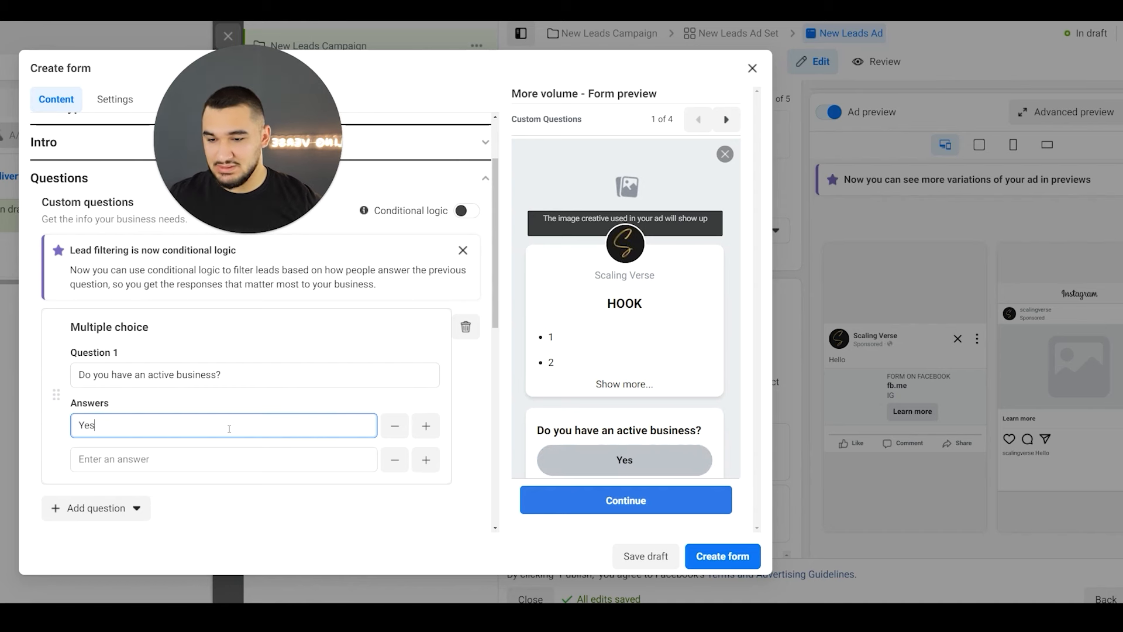
click(152, 457)
text(No)
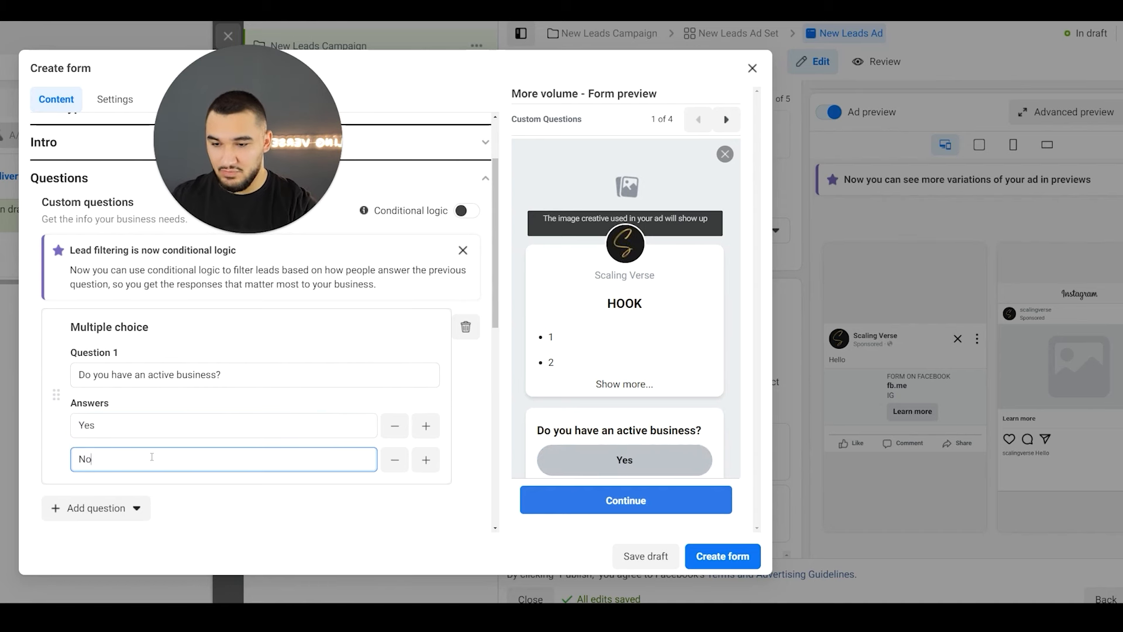
click(189, 409)
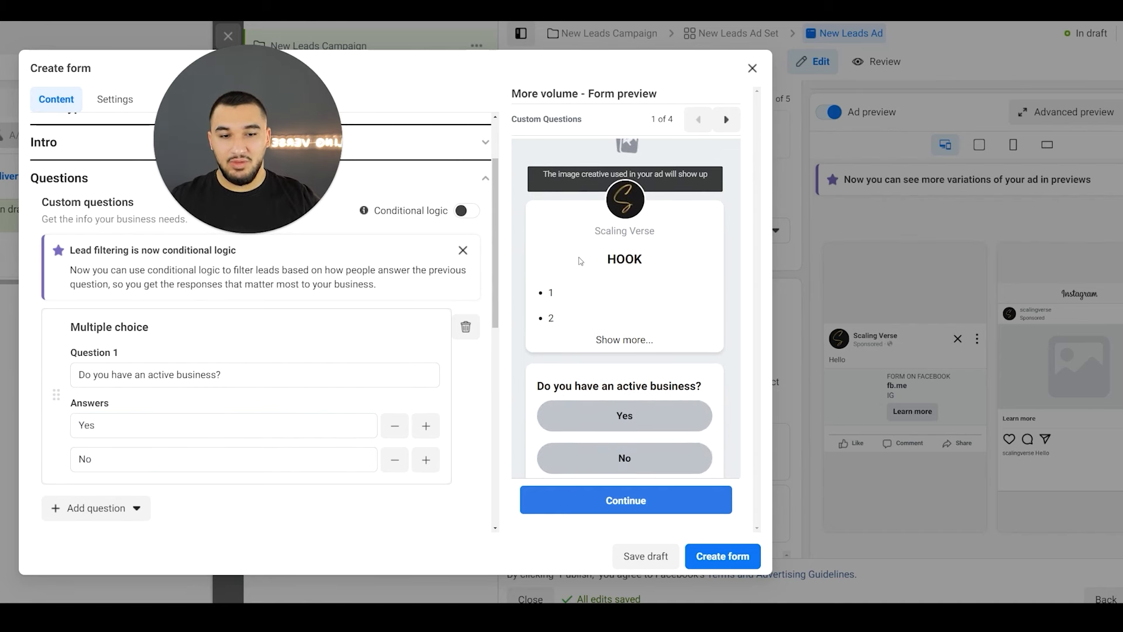
scroll(543, 273, down, 1)
scroll(588, 290, down, 1)
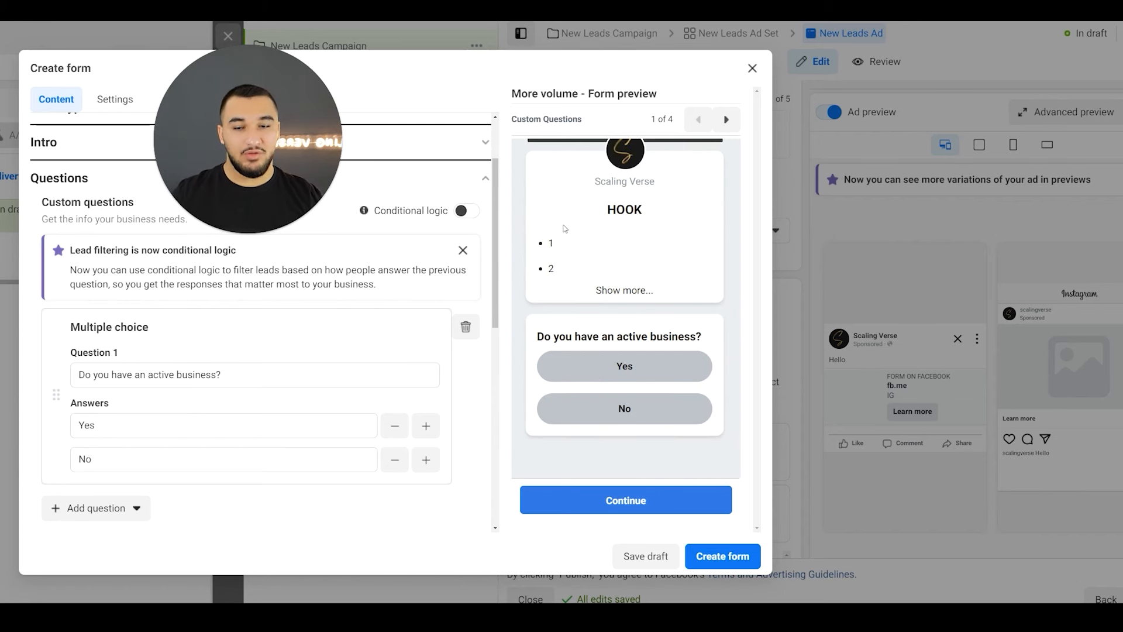
- Turn on conditional logic for the custom questions
drag(375, 214, 447, 216)
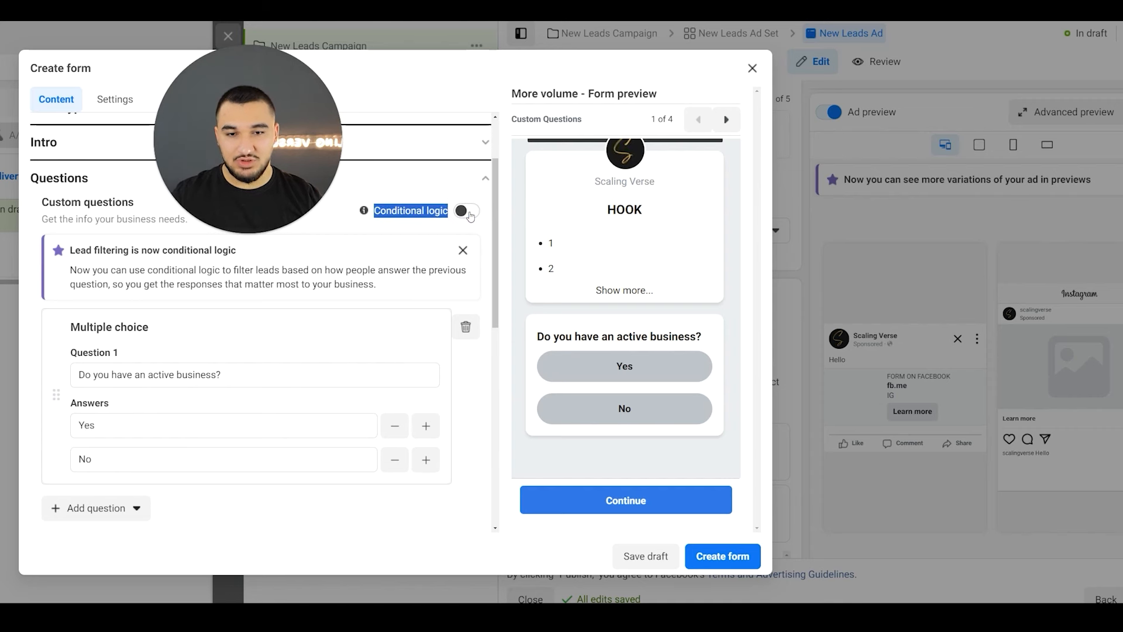
click(471, 212)
scroll(306, 405, down, 2)
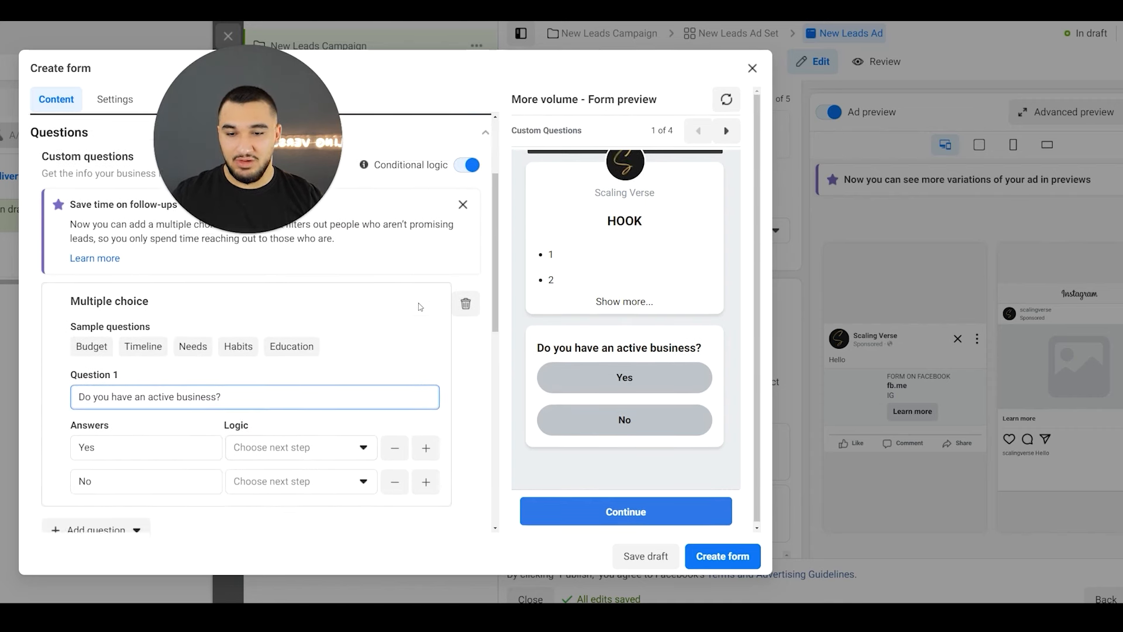
click(304, 385)
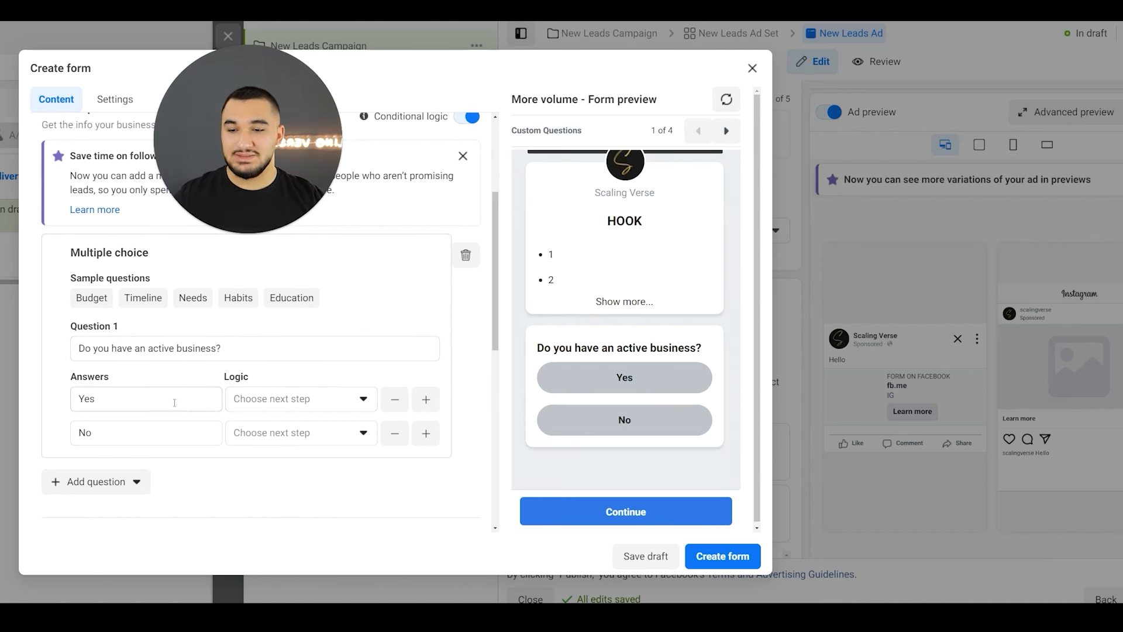
- Set the logic of the "Yes" answer to submit the form with the existing "E1 End page for leads"
click(258, 397)
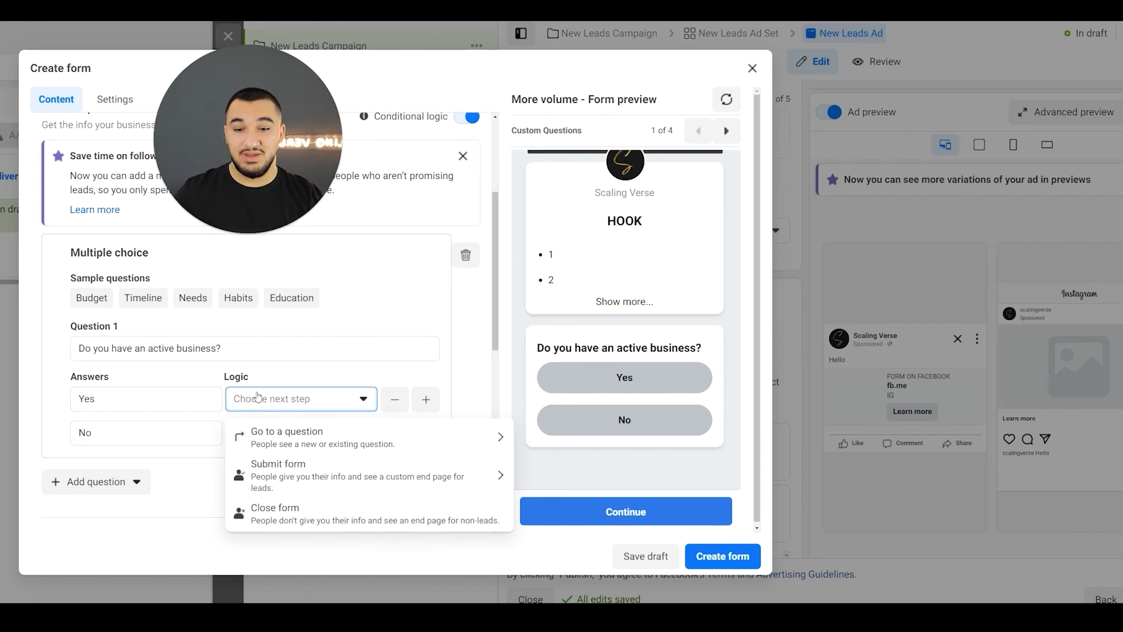
click(282, 477)
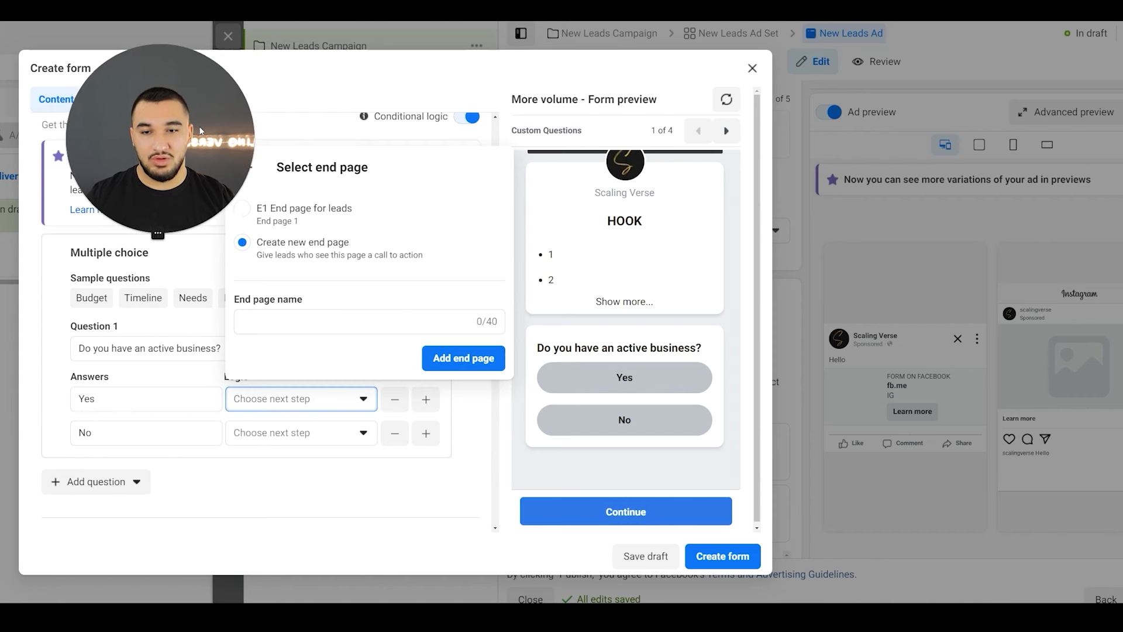
click(316, 405)
click(316, 405)
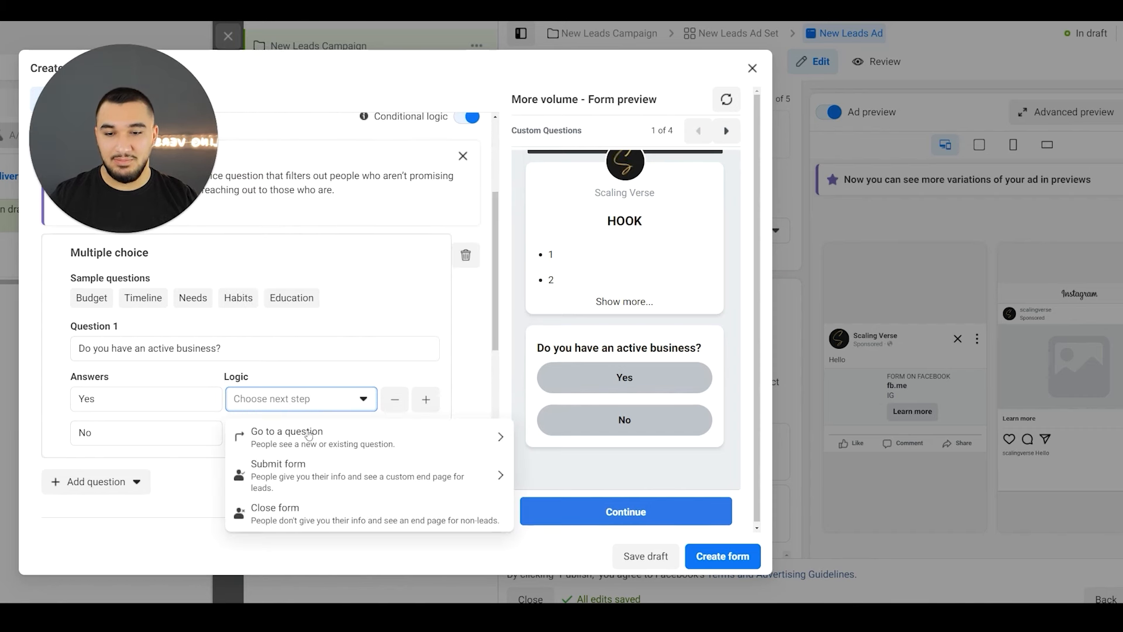
click(281, 472)
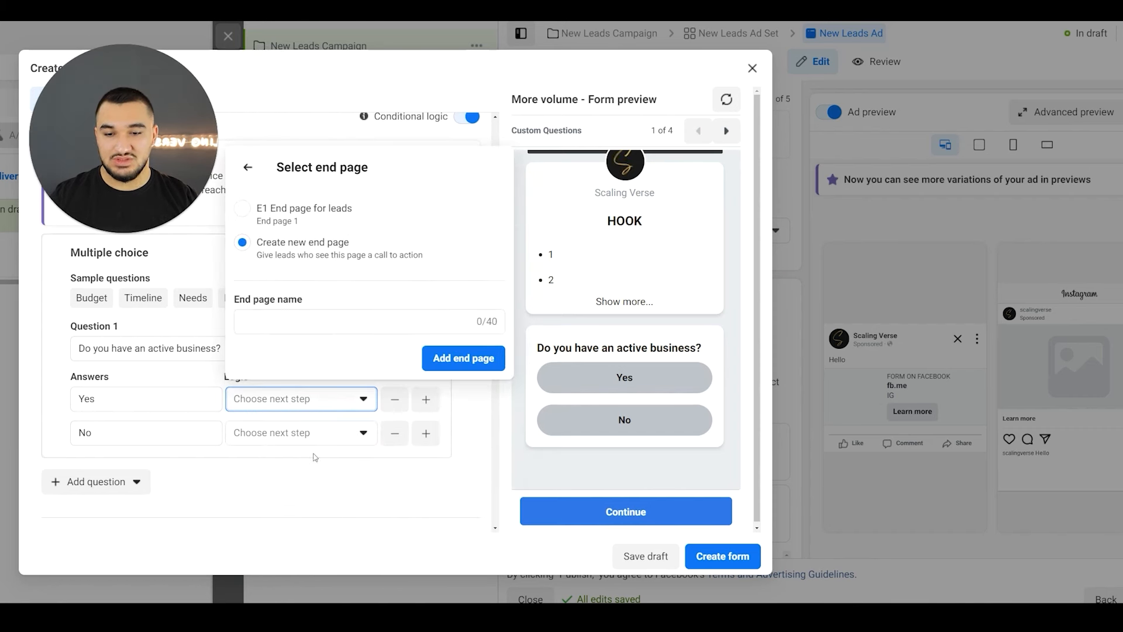
click(328, 210)
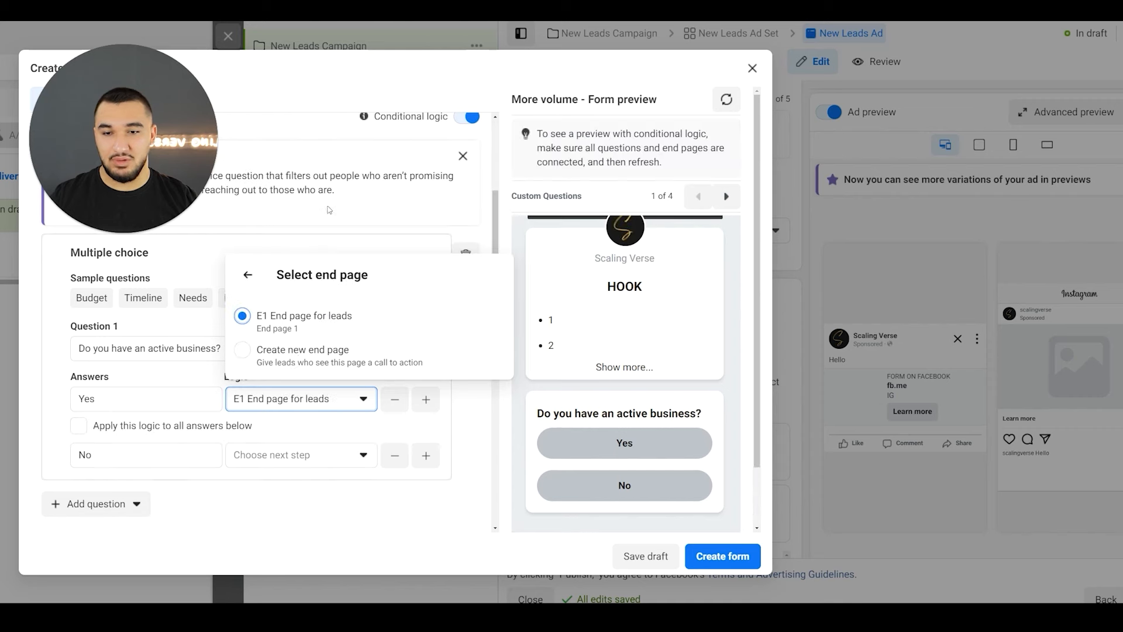
- Set the logic of the "No" answer to close the form with the end page for non-leads
click(268, 425)
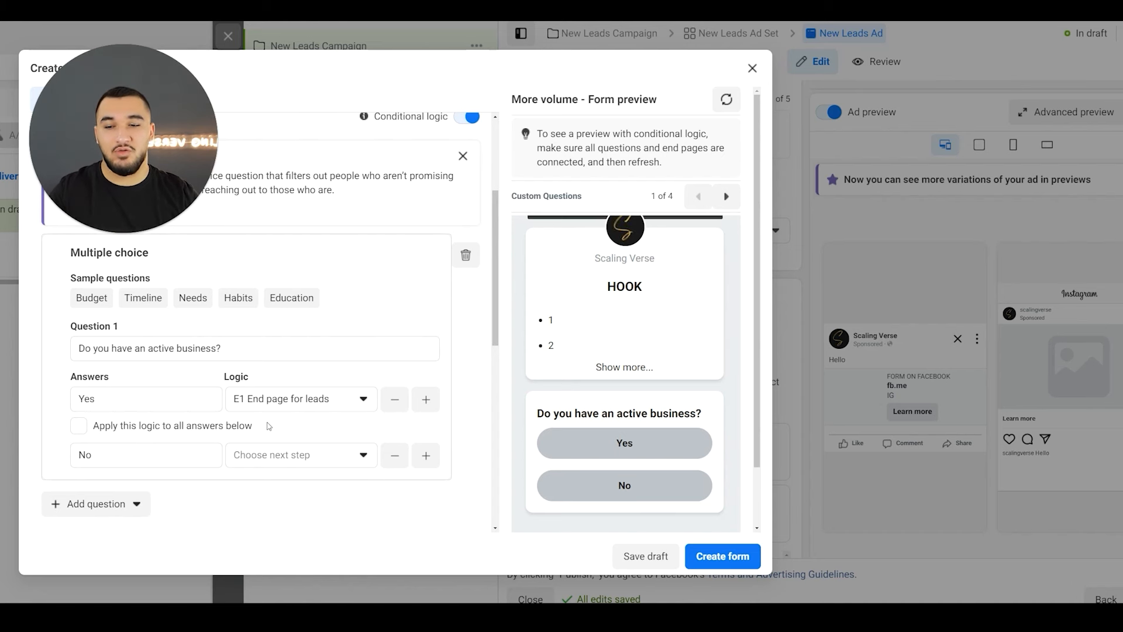
click(276, 459)
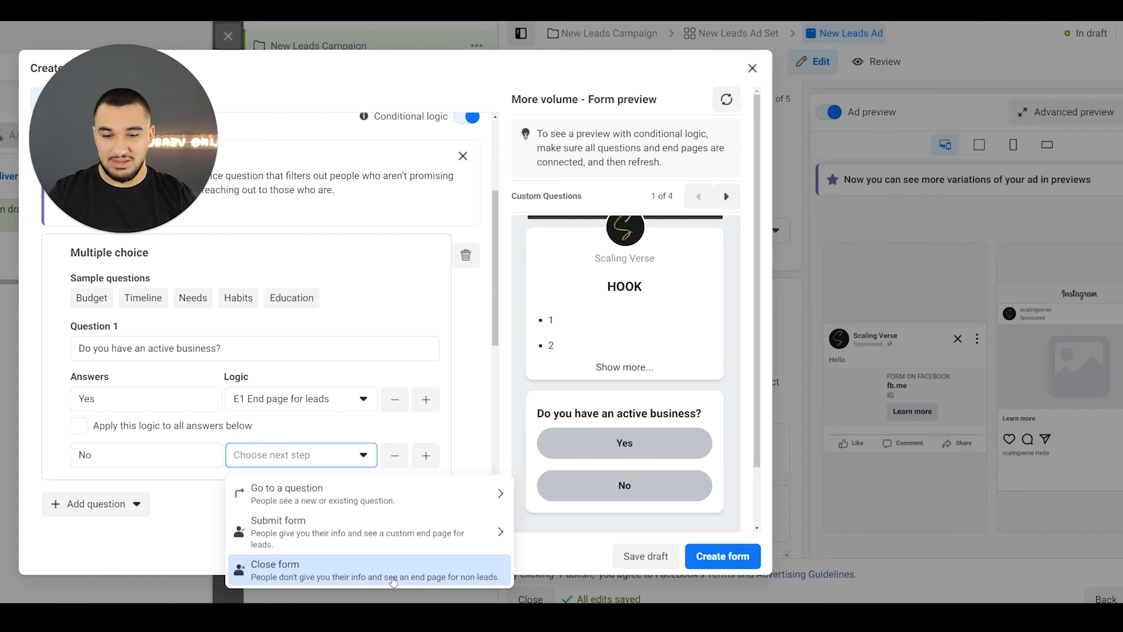
click(463, 579)
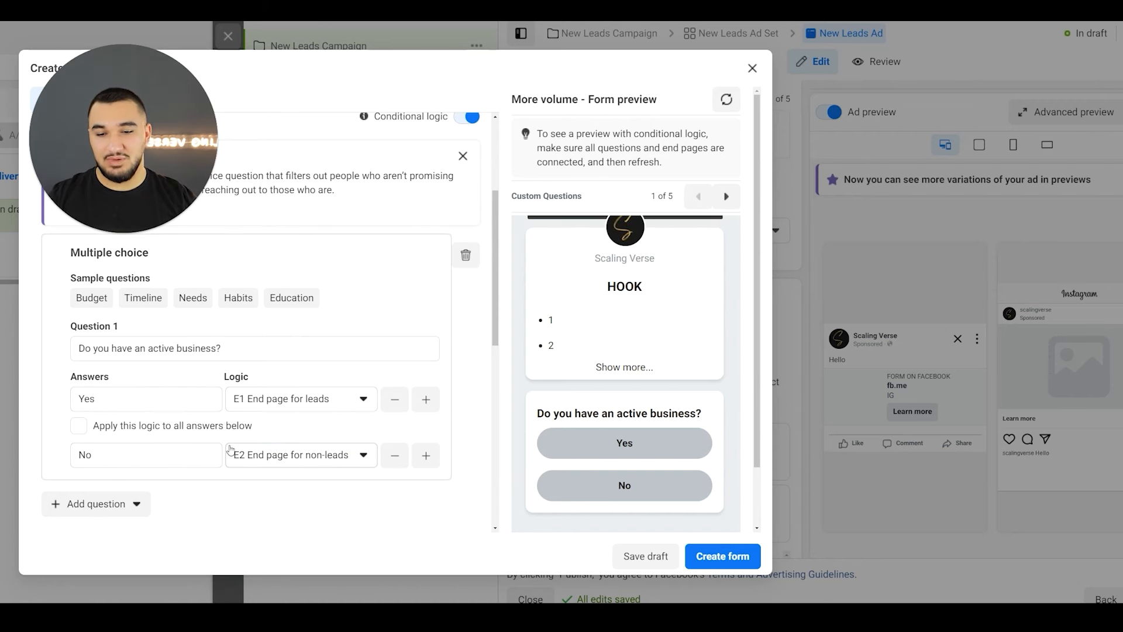
- Open the form's End page section and read the headline and description in the preview of the end page for non-leads
scroll(230, 450, down, 10)
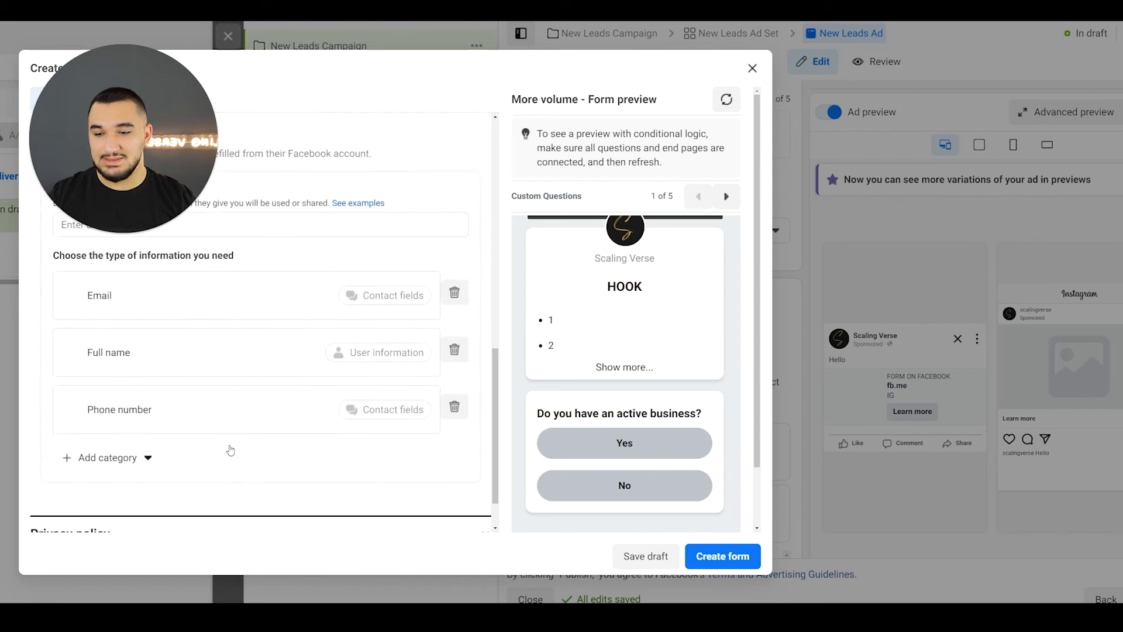
click(169, 518)
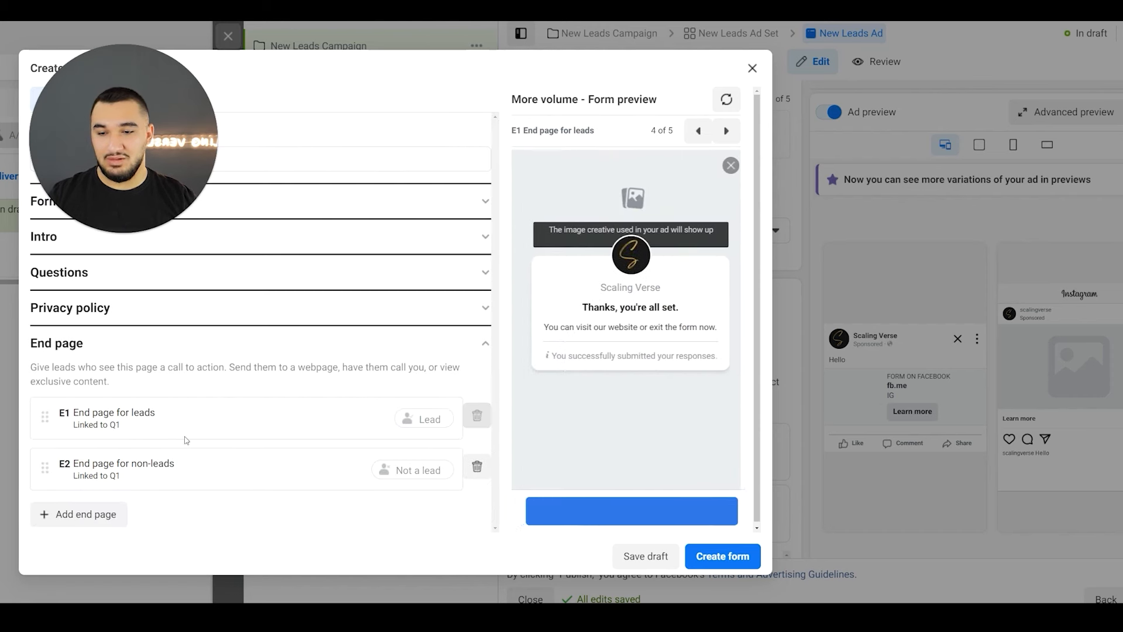
click(725, 130)
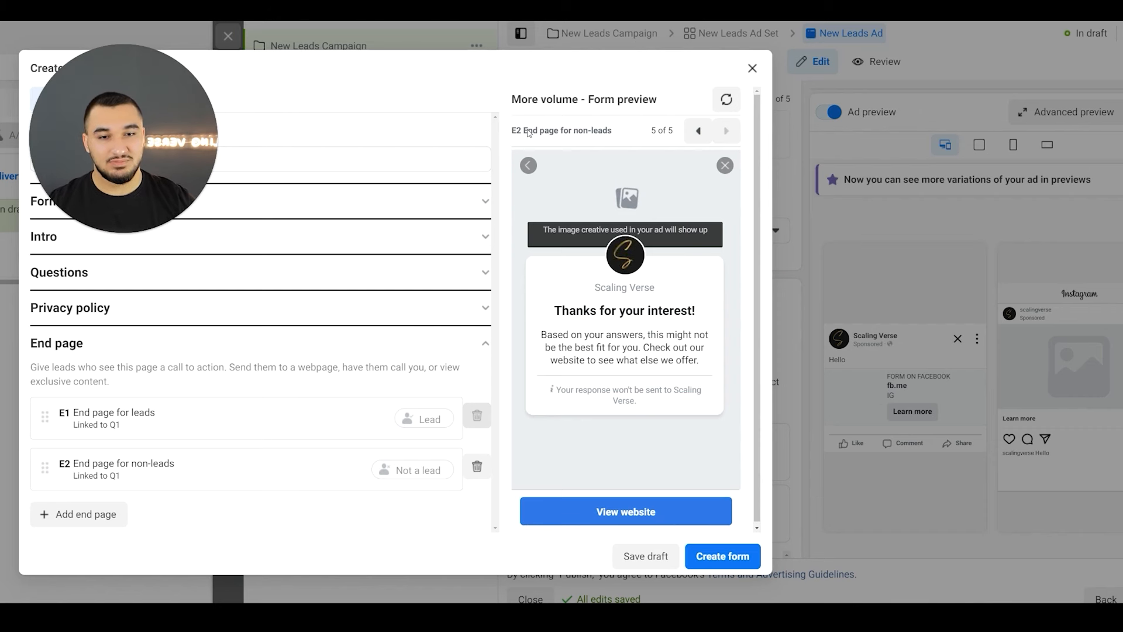
drag(528, 131, 619, 133)
drag(554, 309, 700, 314)
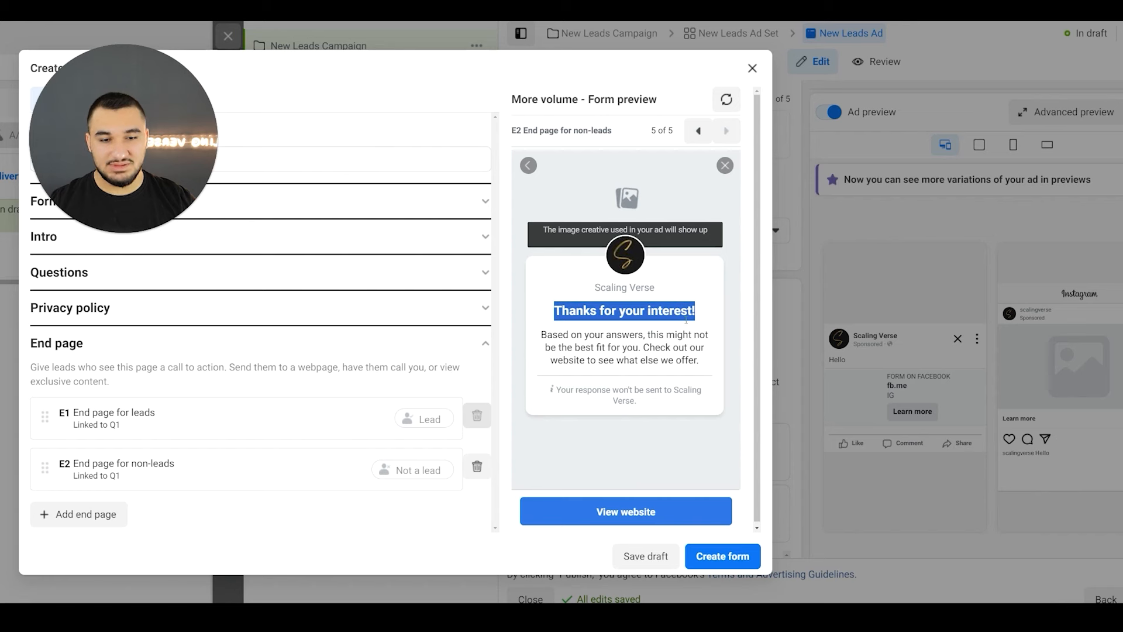
drag(538, 338, 638, 348)
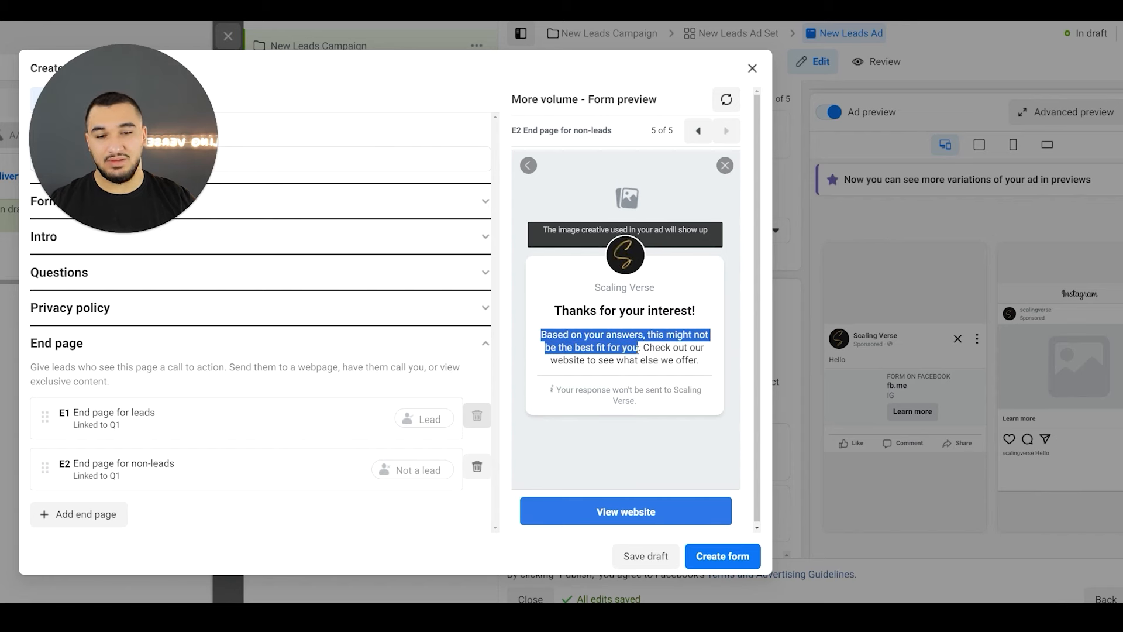
click(576, 322)
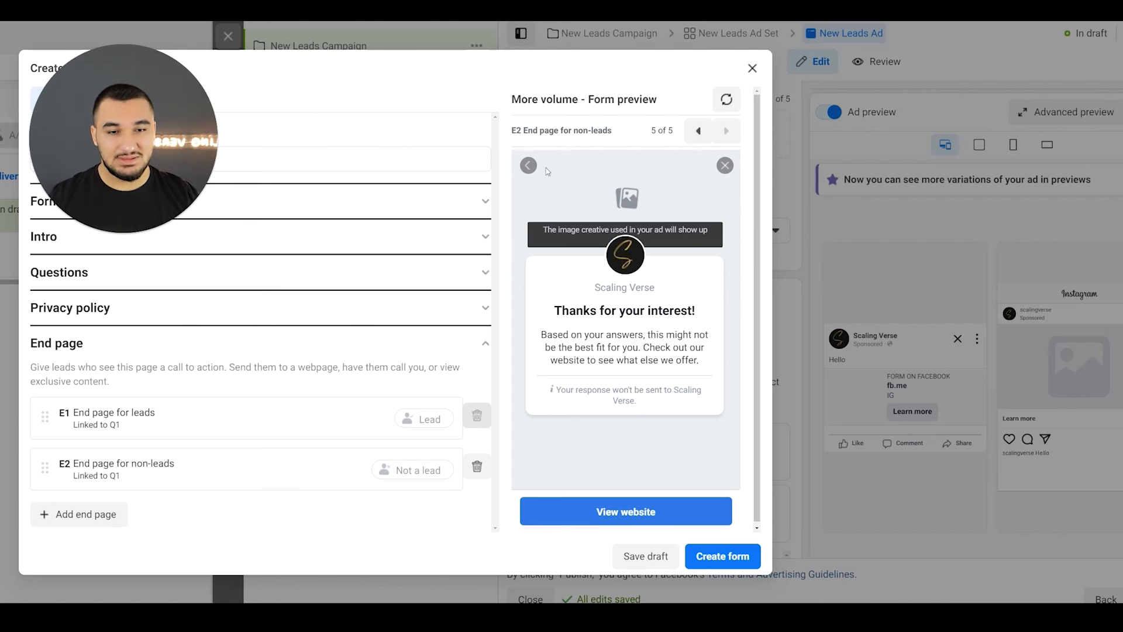
- Return to the preview of the end page for leads and read its headline and description
click(698, 131)
drag(576, 307, 674, 307)
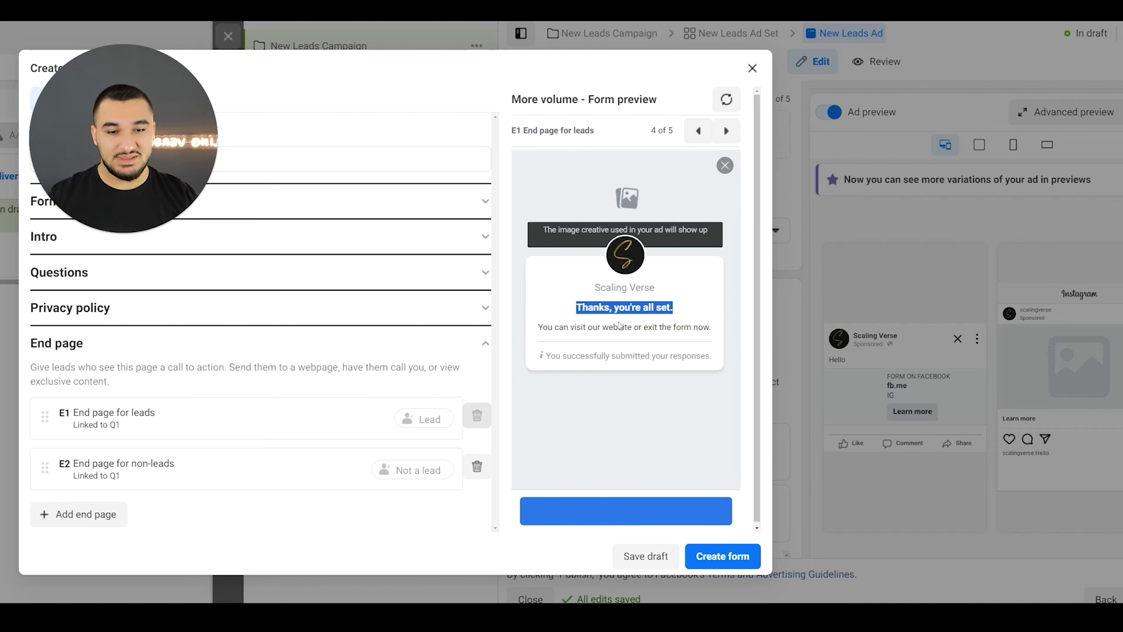
drag(552, 326, 681, 324)
- Open the E1 end page for leads for editing and set its call to action to "Visit Our Website"
click(106, 400)
scroll(149, 381, down, 3)
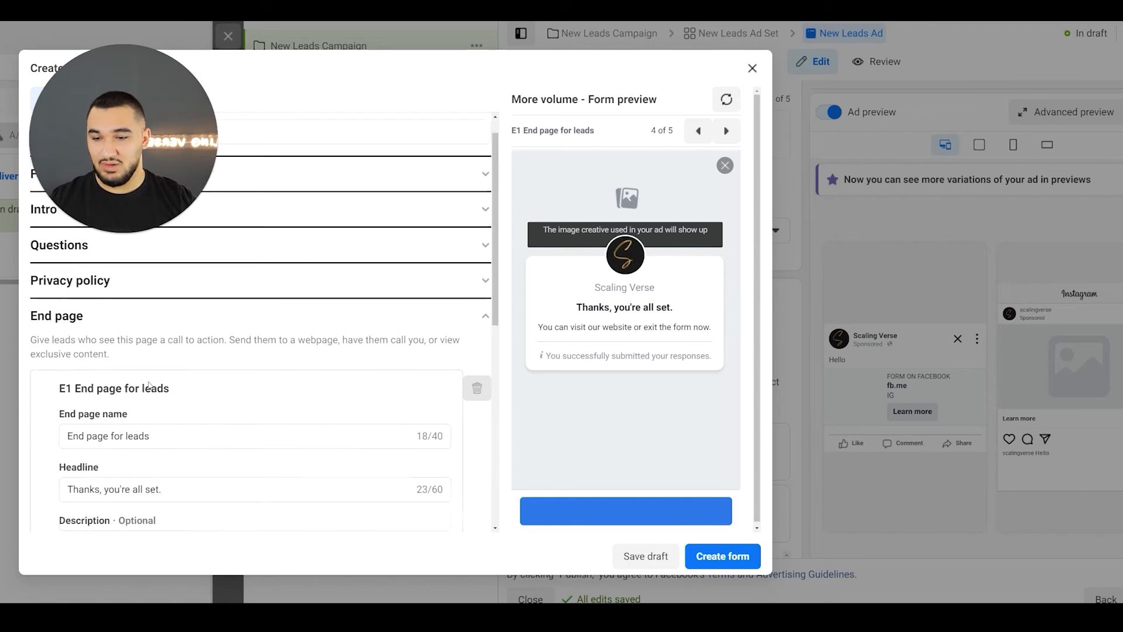
scroll(95, 278, up, 3)
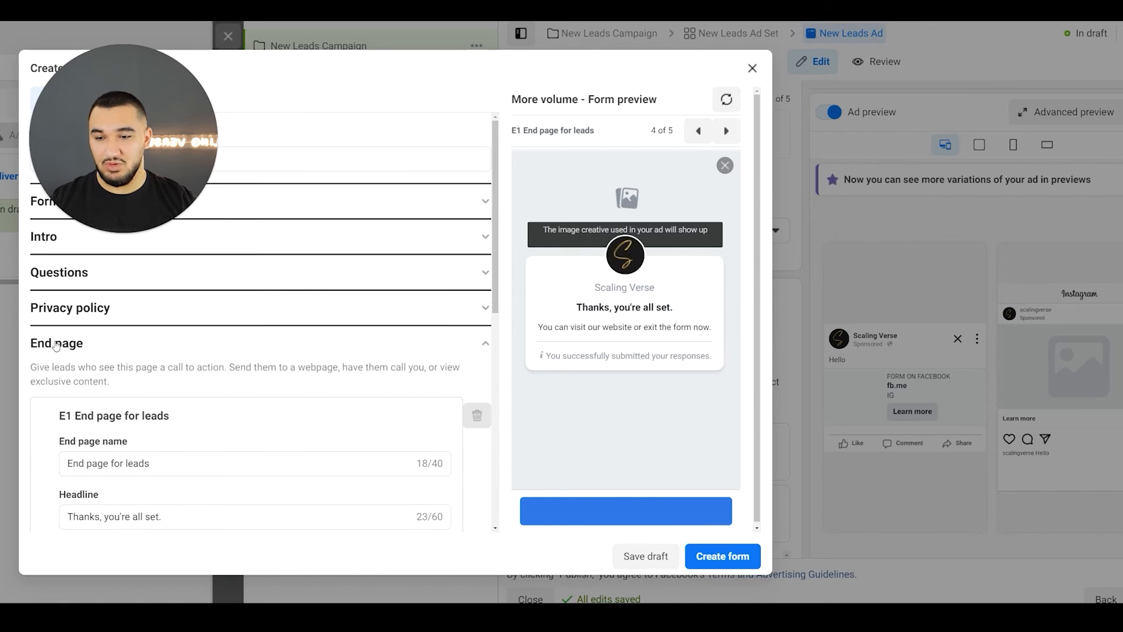
scroll(88, 418, down, 3)
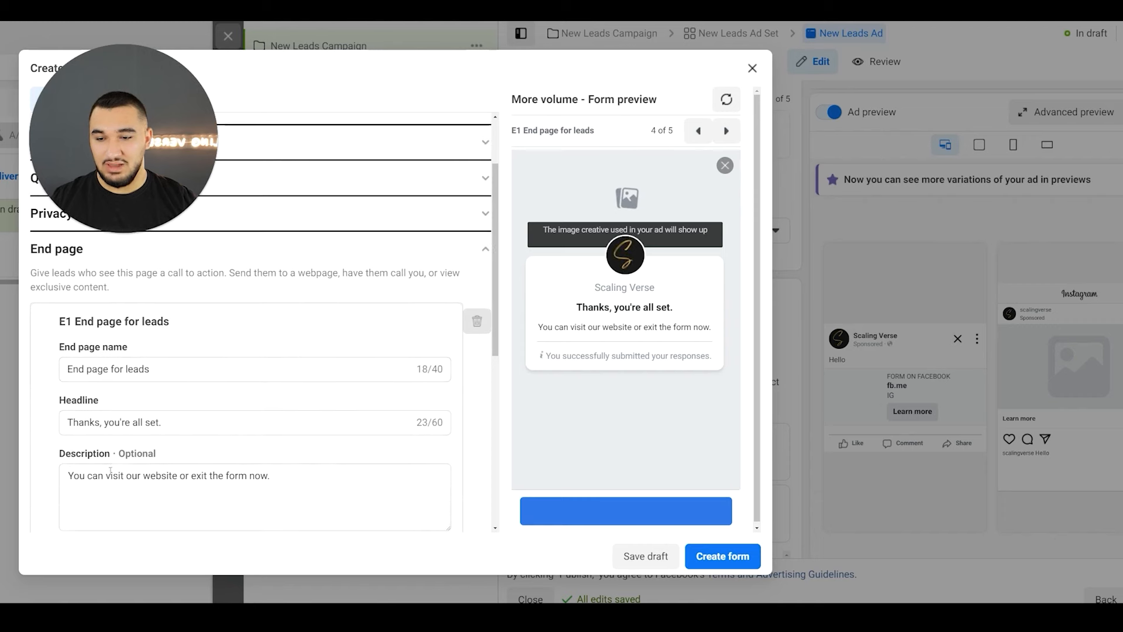
scroll(119, 465, down, 4)
scroll(158, 434, down, 3)
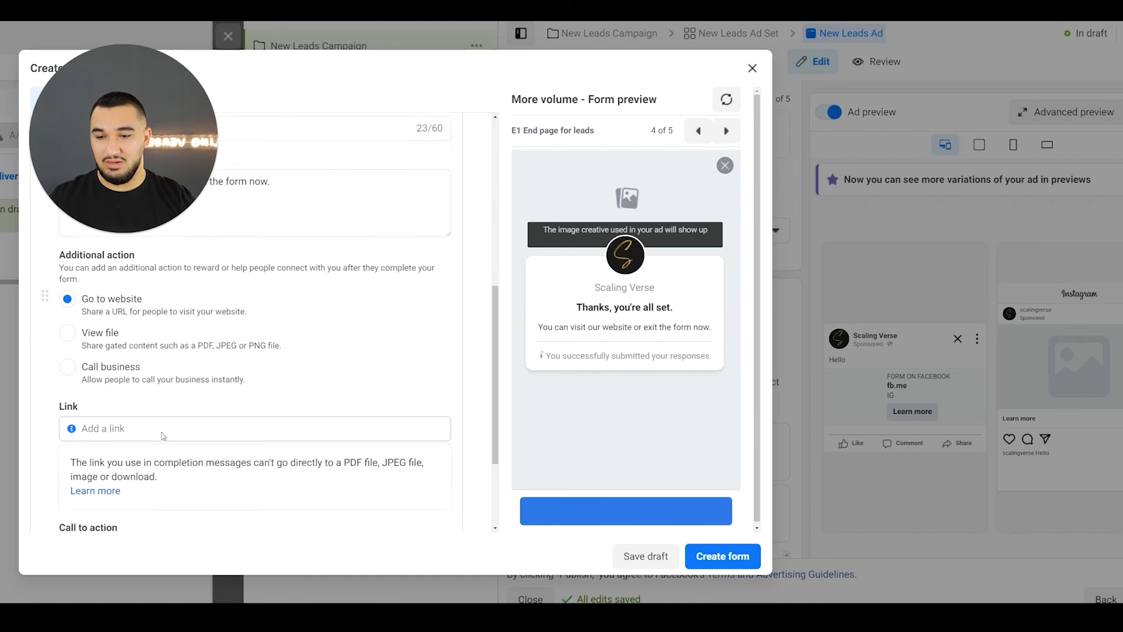
click(156, 409)
text(Visit Our Website)
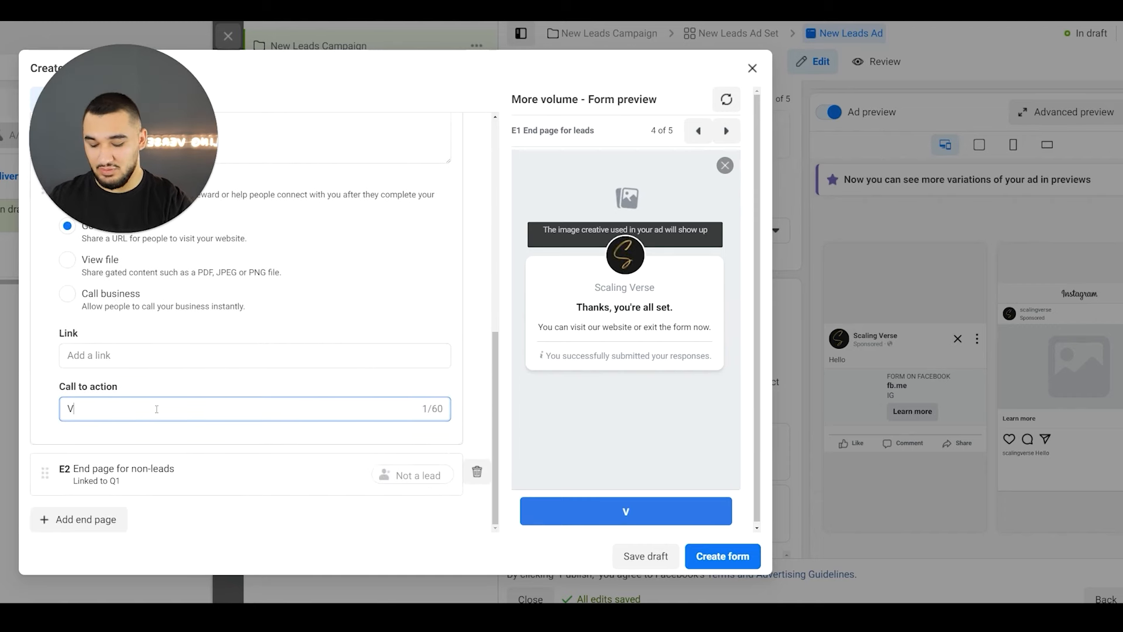